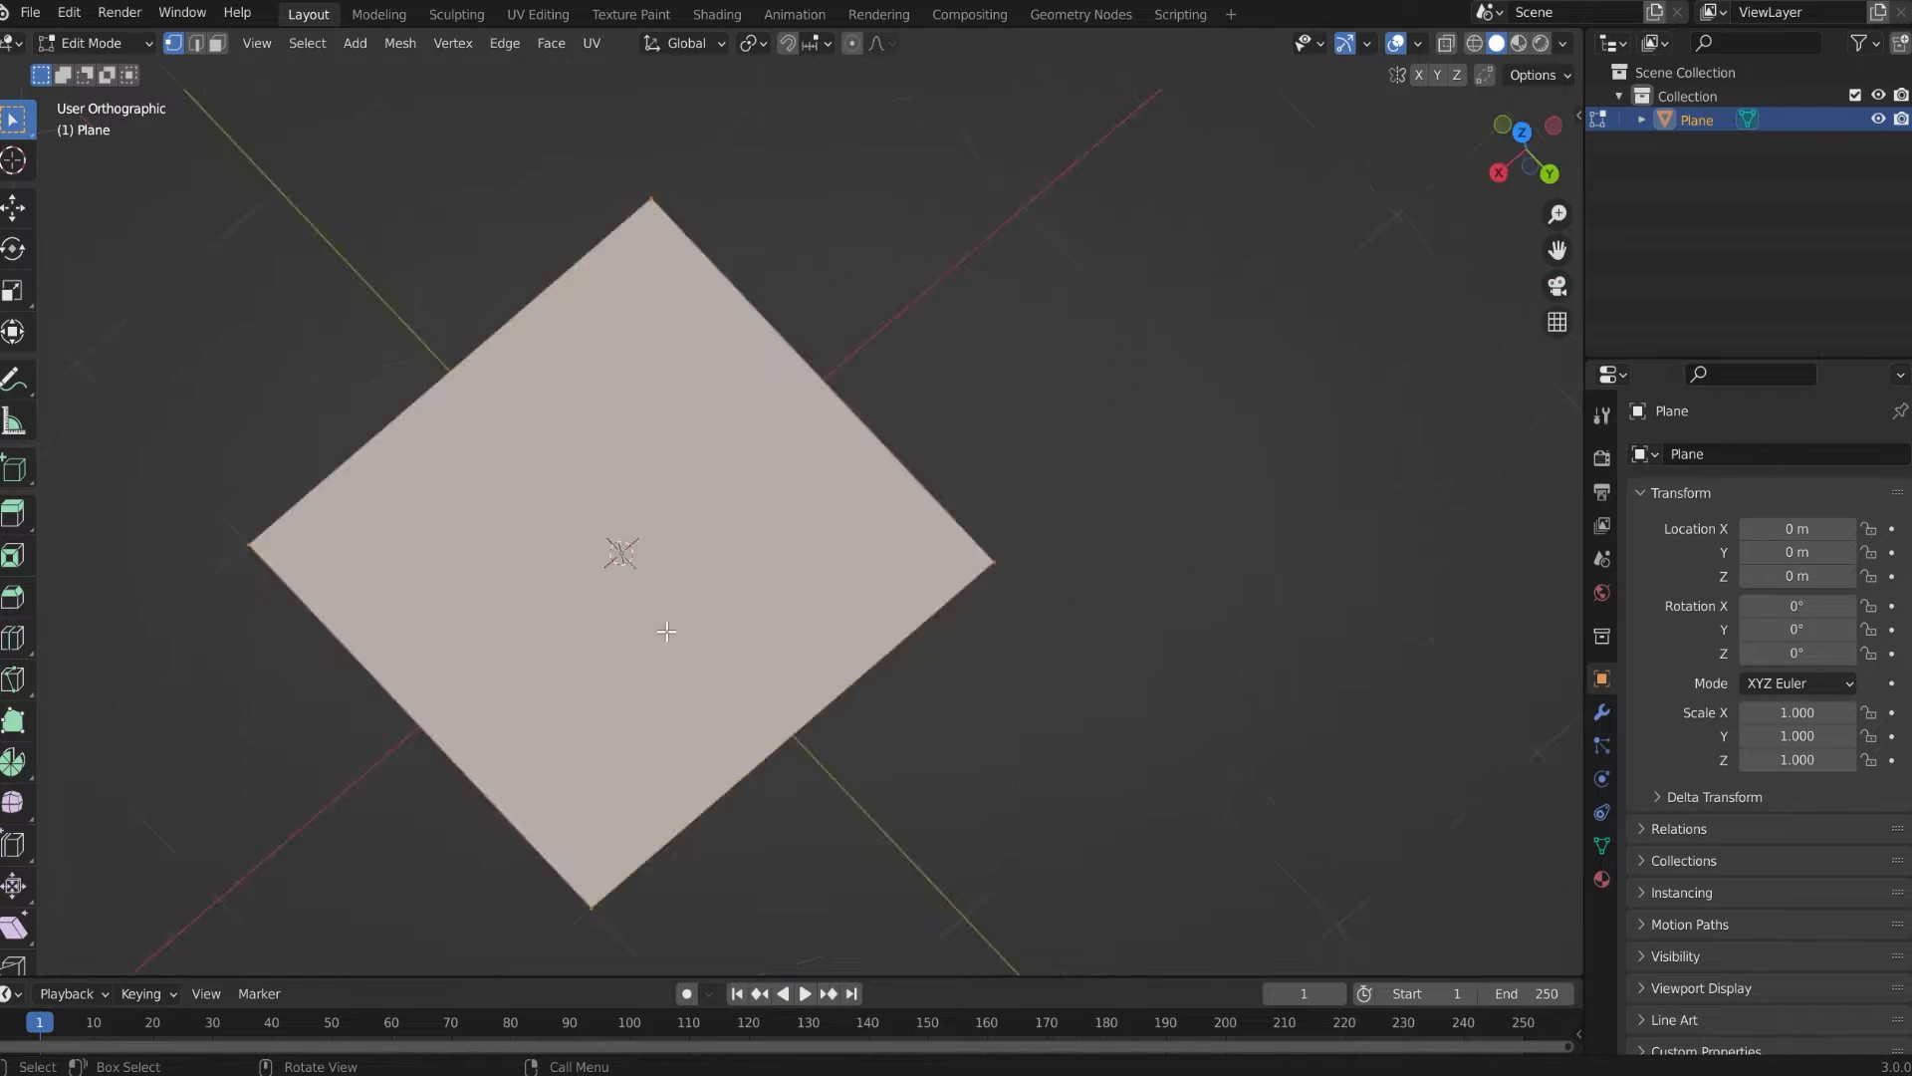
Divide the plane into four equal quarters with one vertical and one horizontal centred loop cut
middle_click_drag(696, 636, 653, 457, "shift")
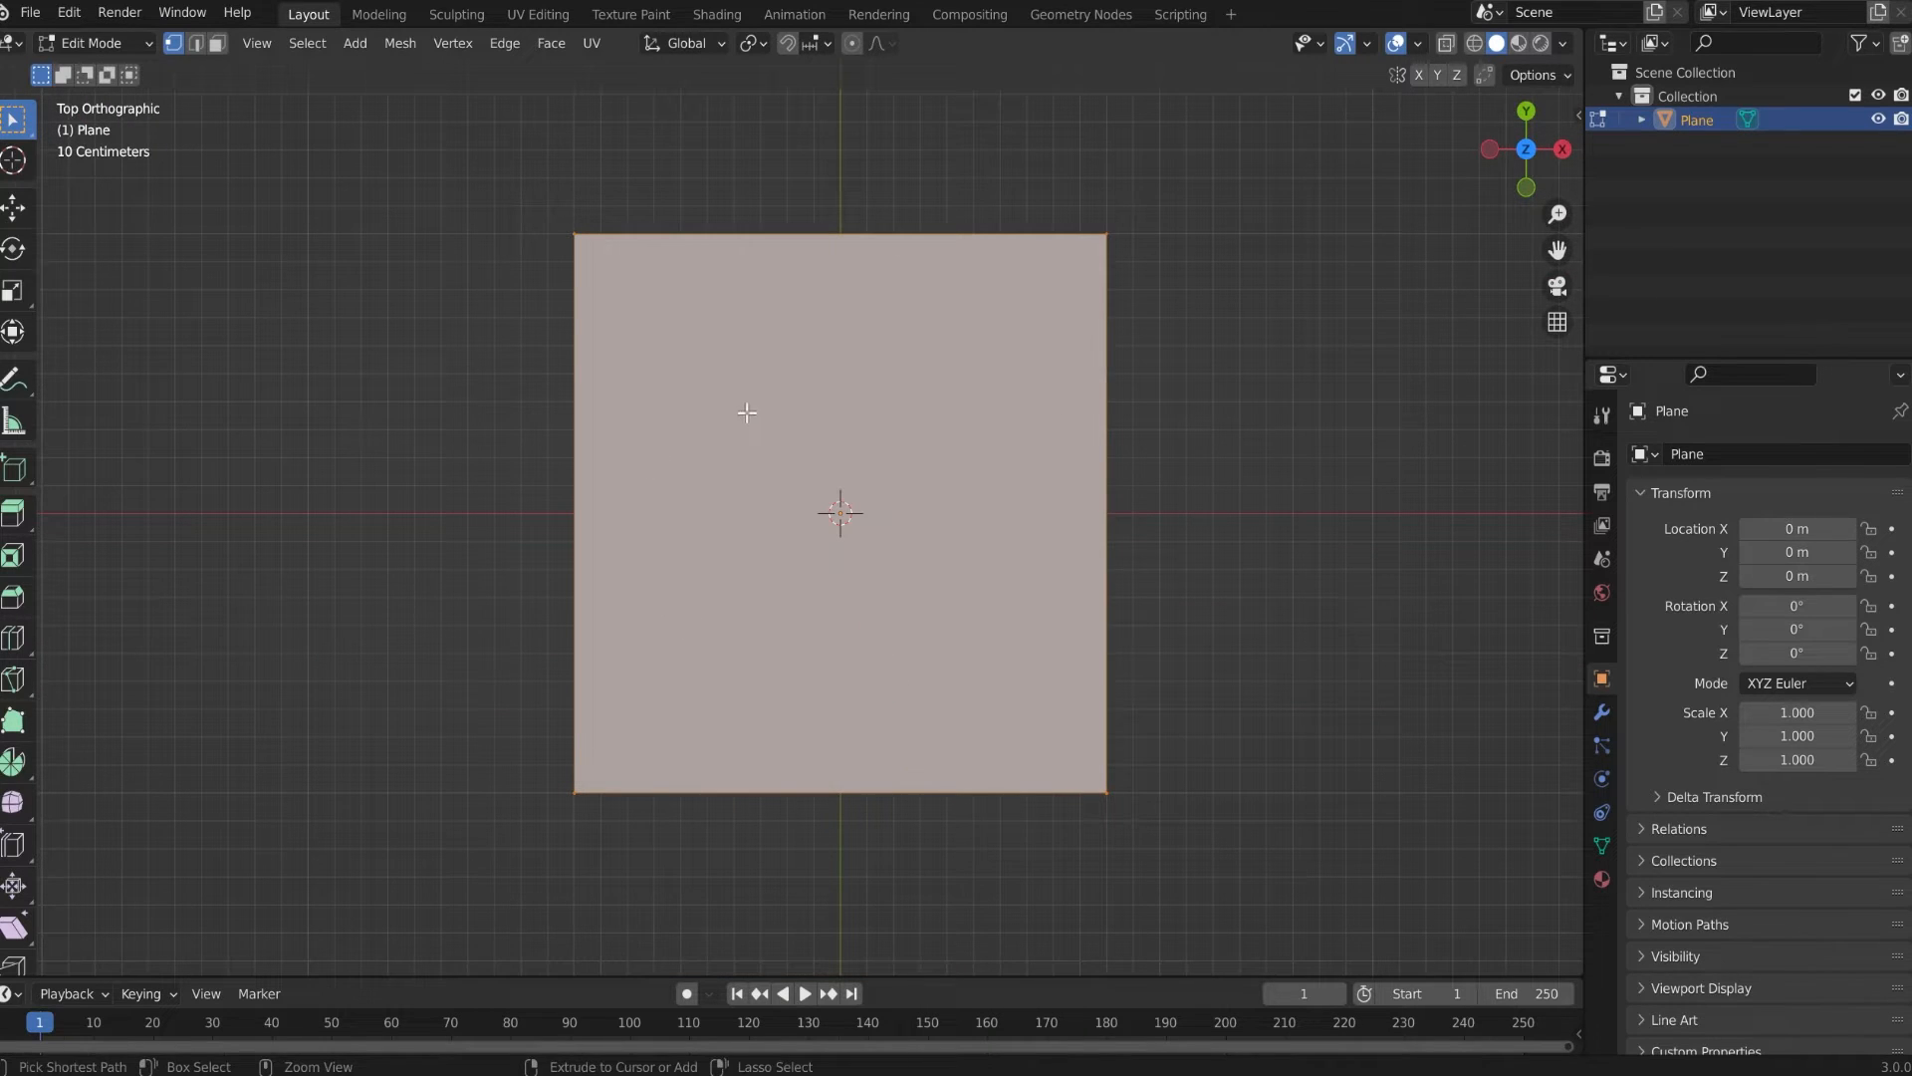
key("ctrl+r")
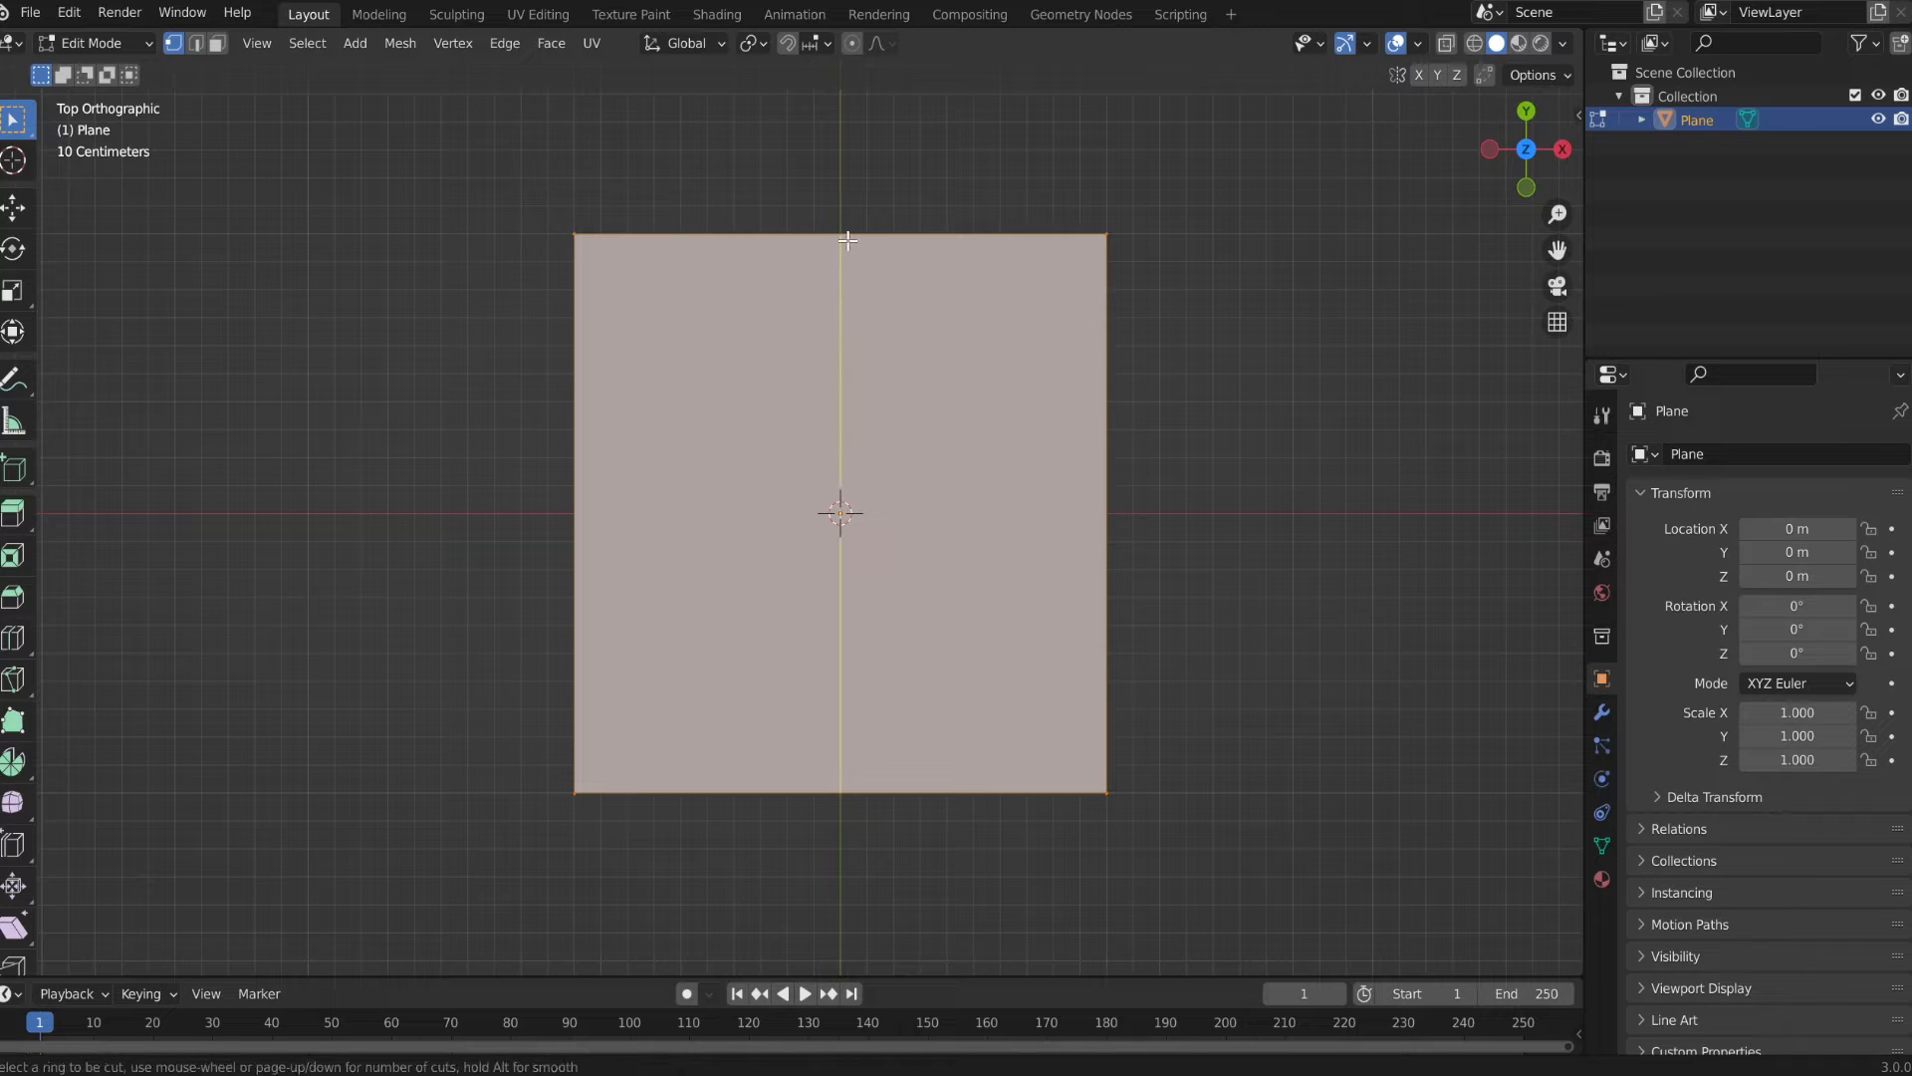
left_click(848, 240)
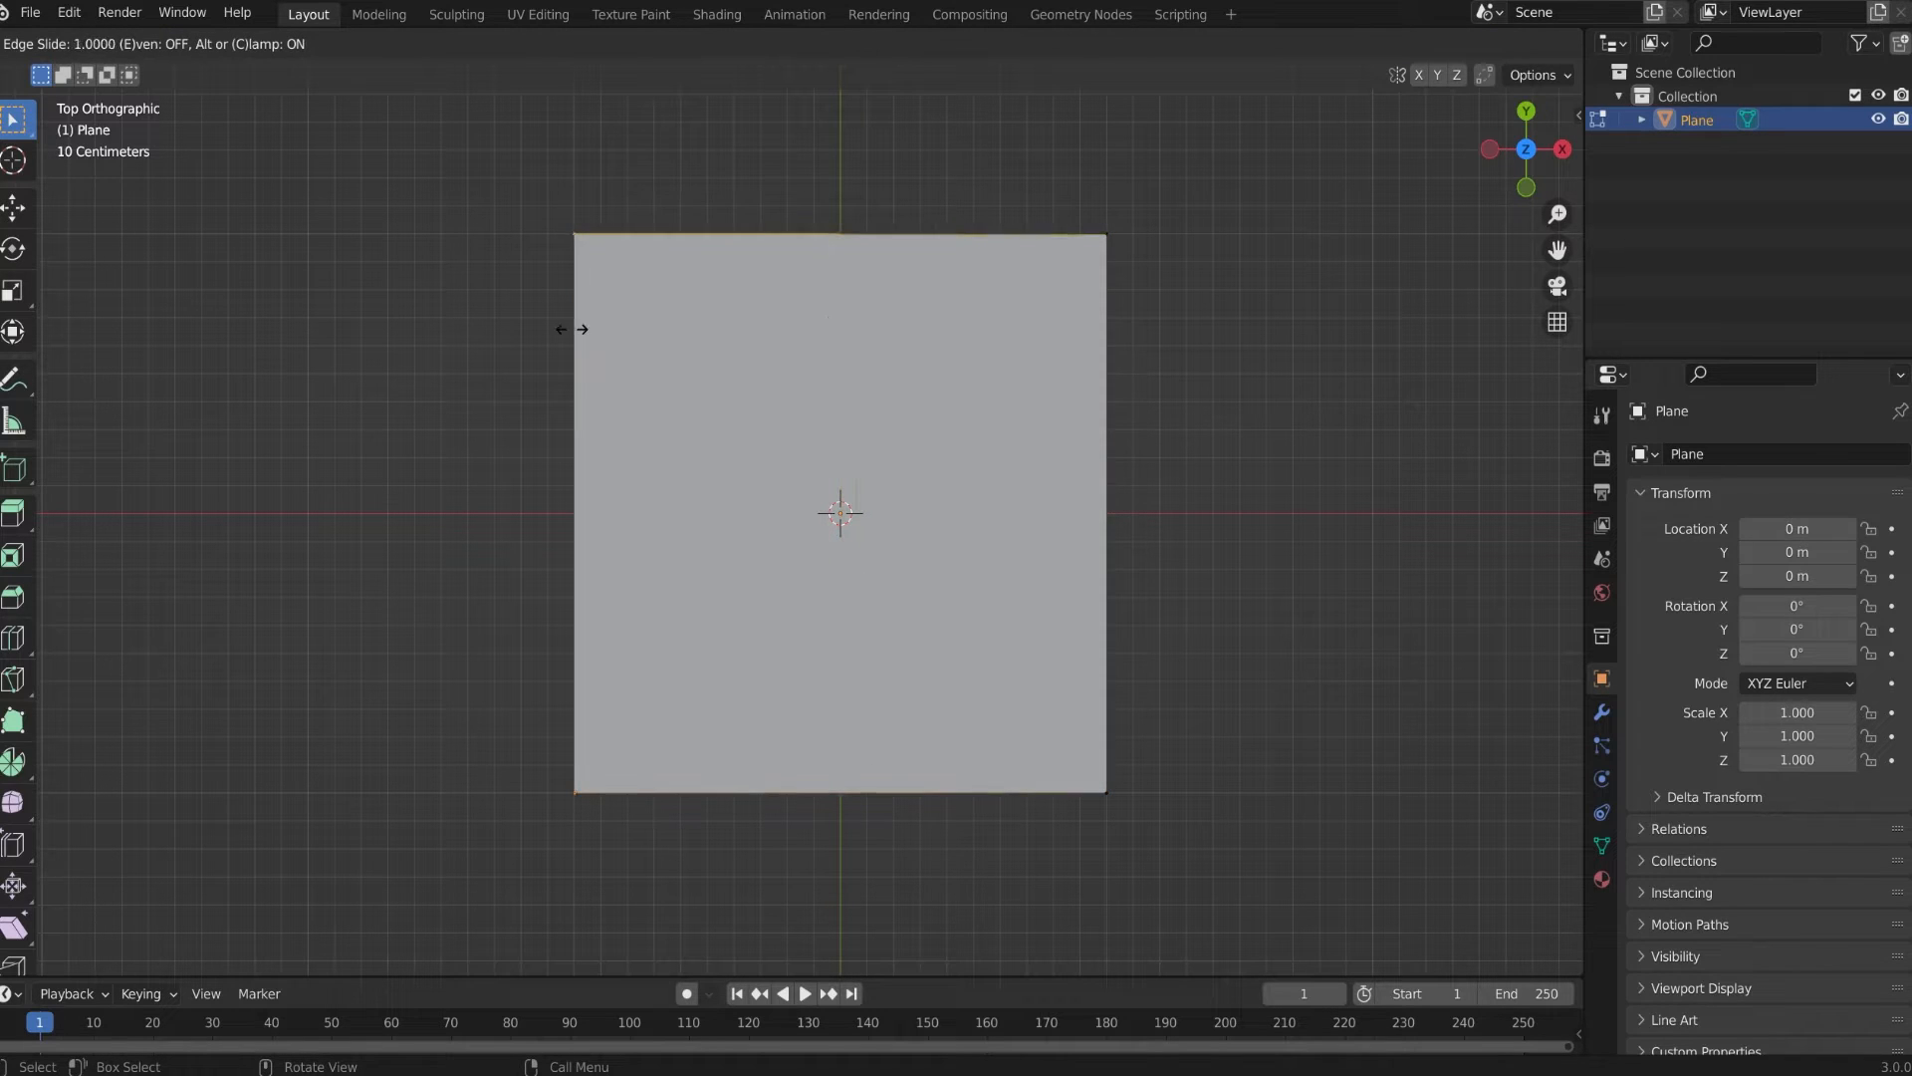
right_click(870, 385)
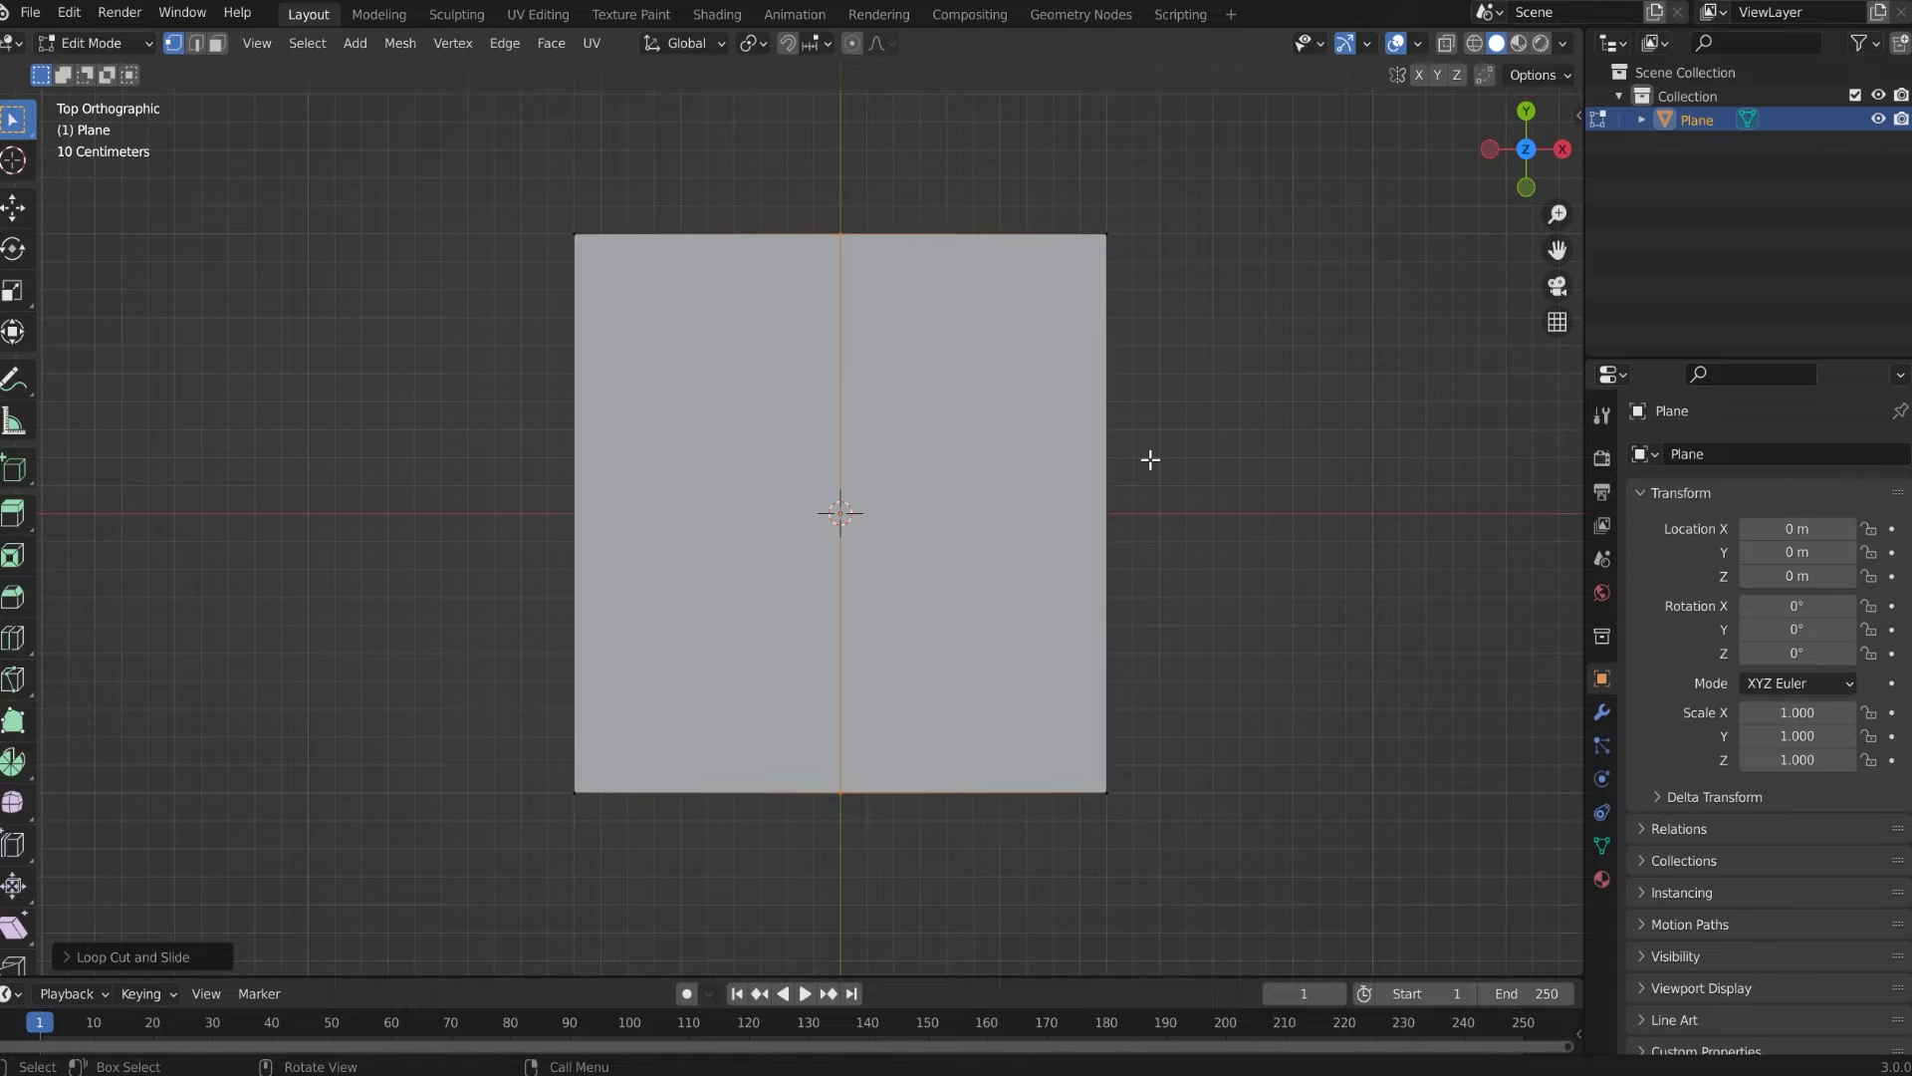
key("ctrl")
key("ctrl+r")
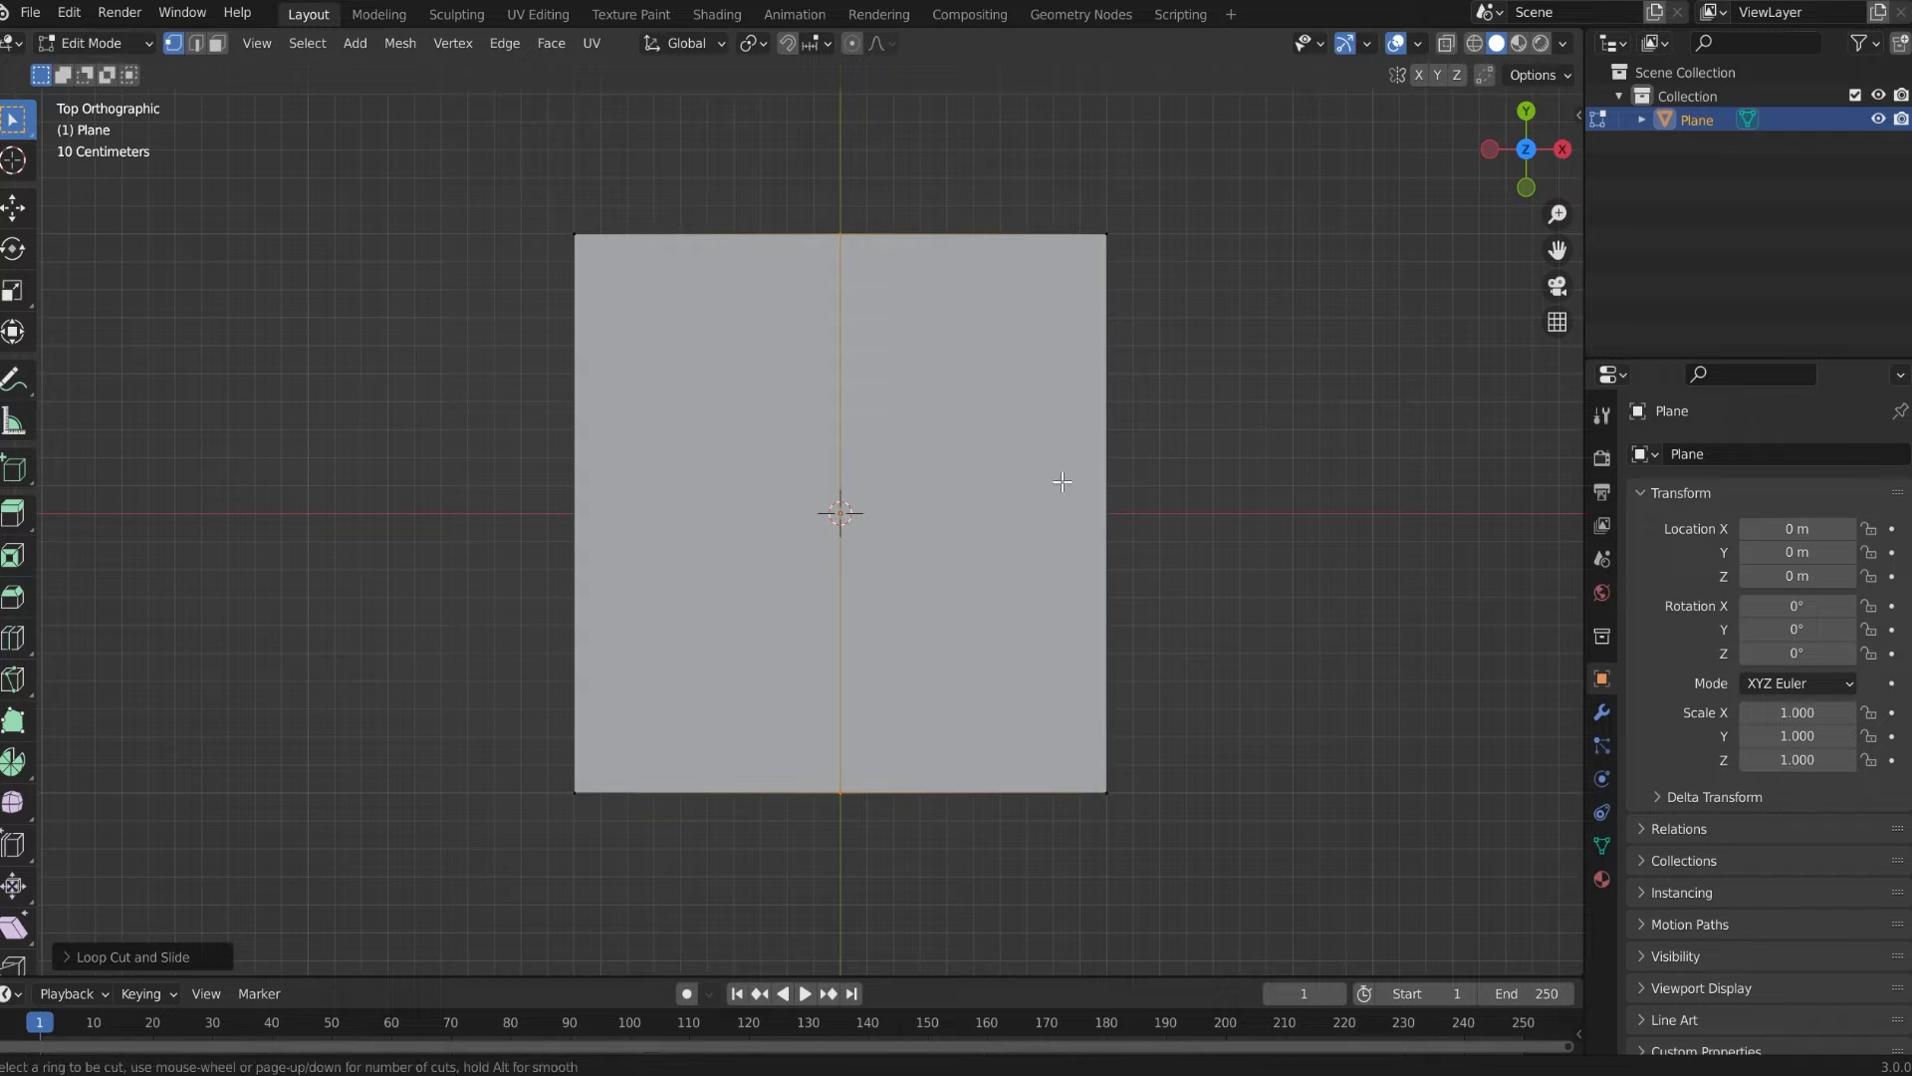
left_click(1100, 509)
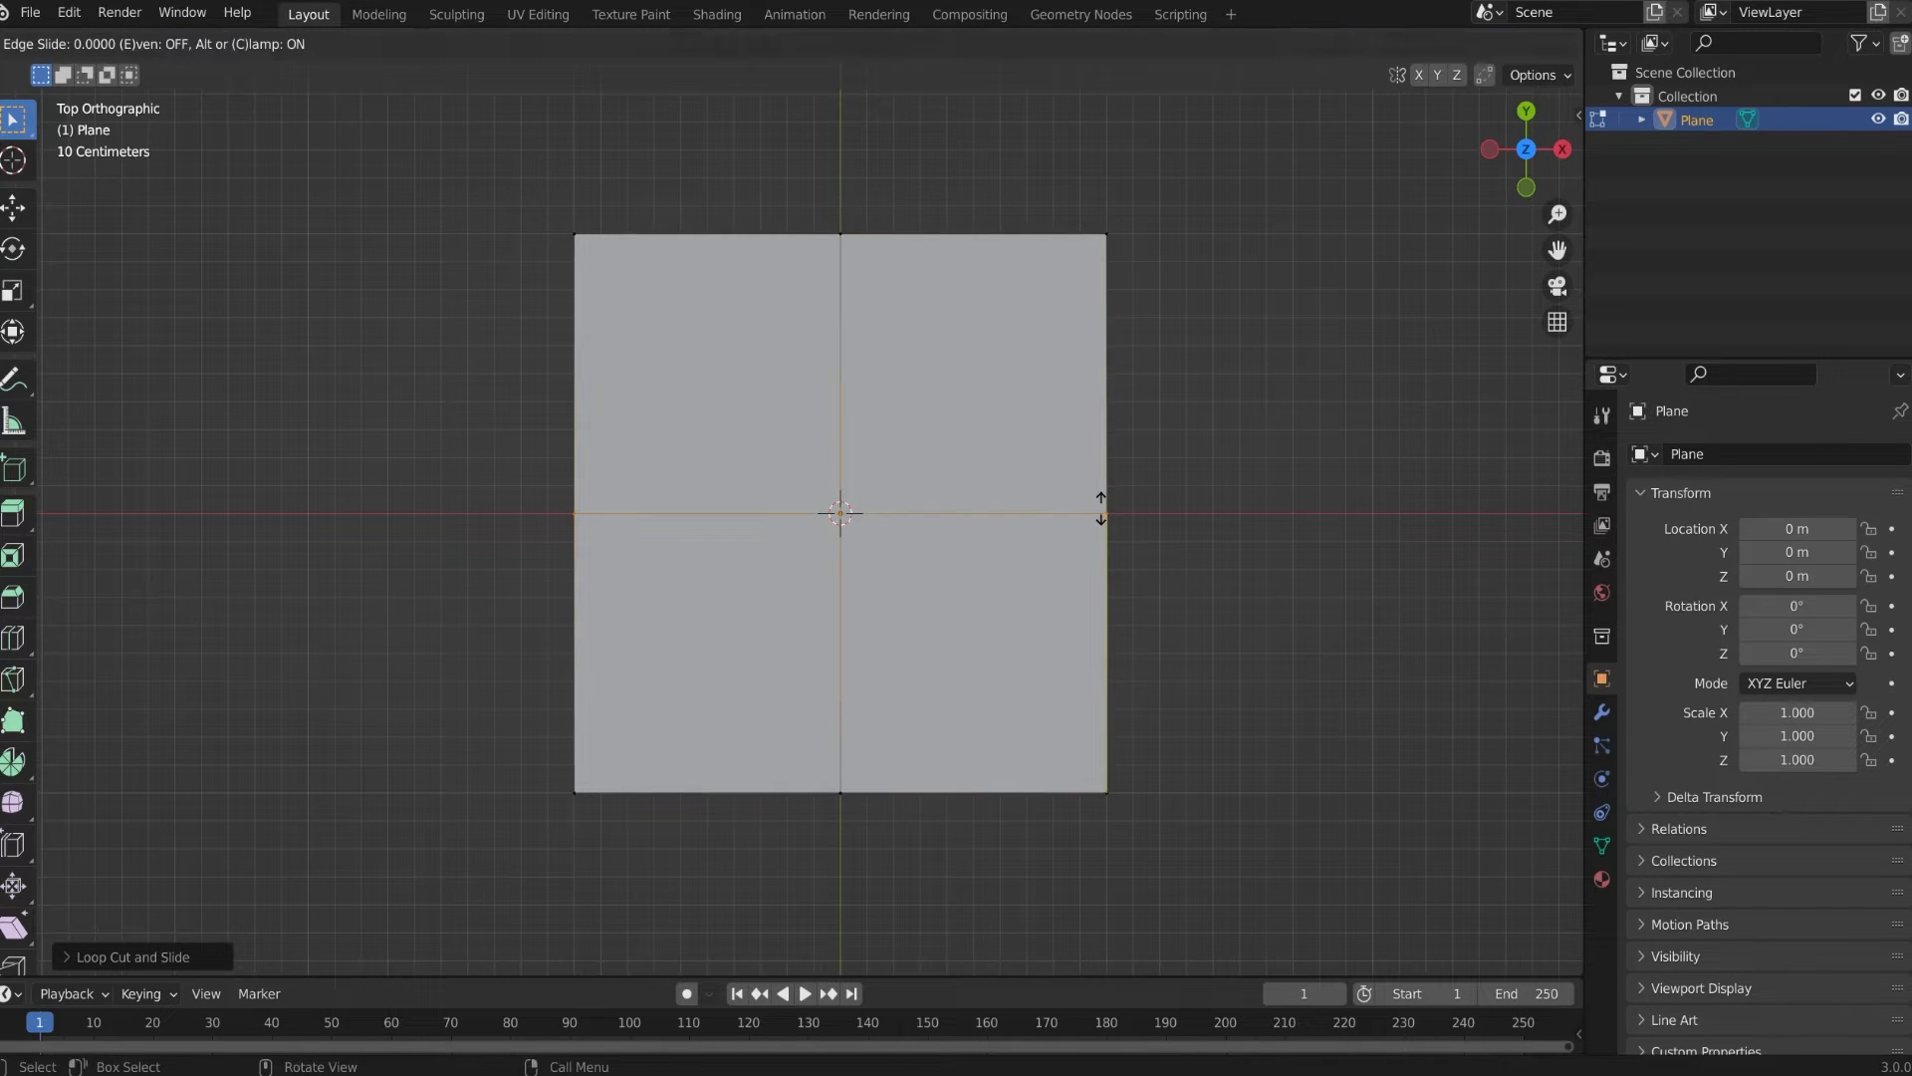
right_click(1175, 457)
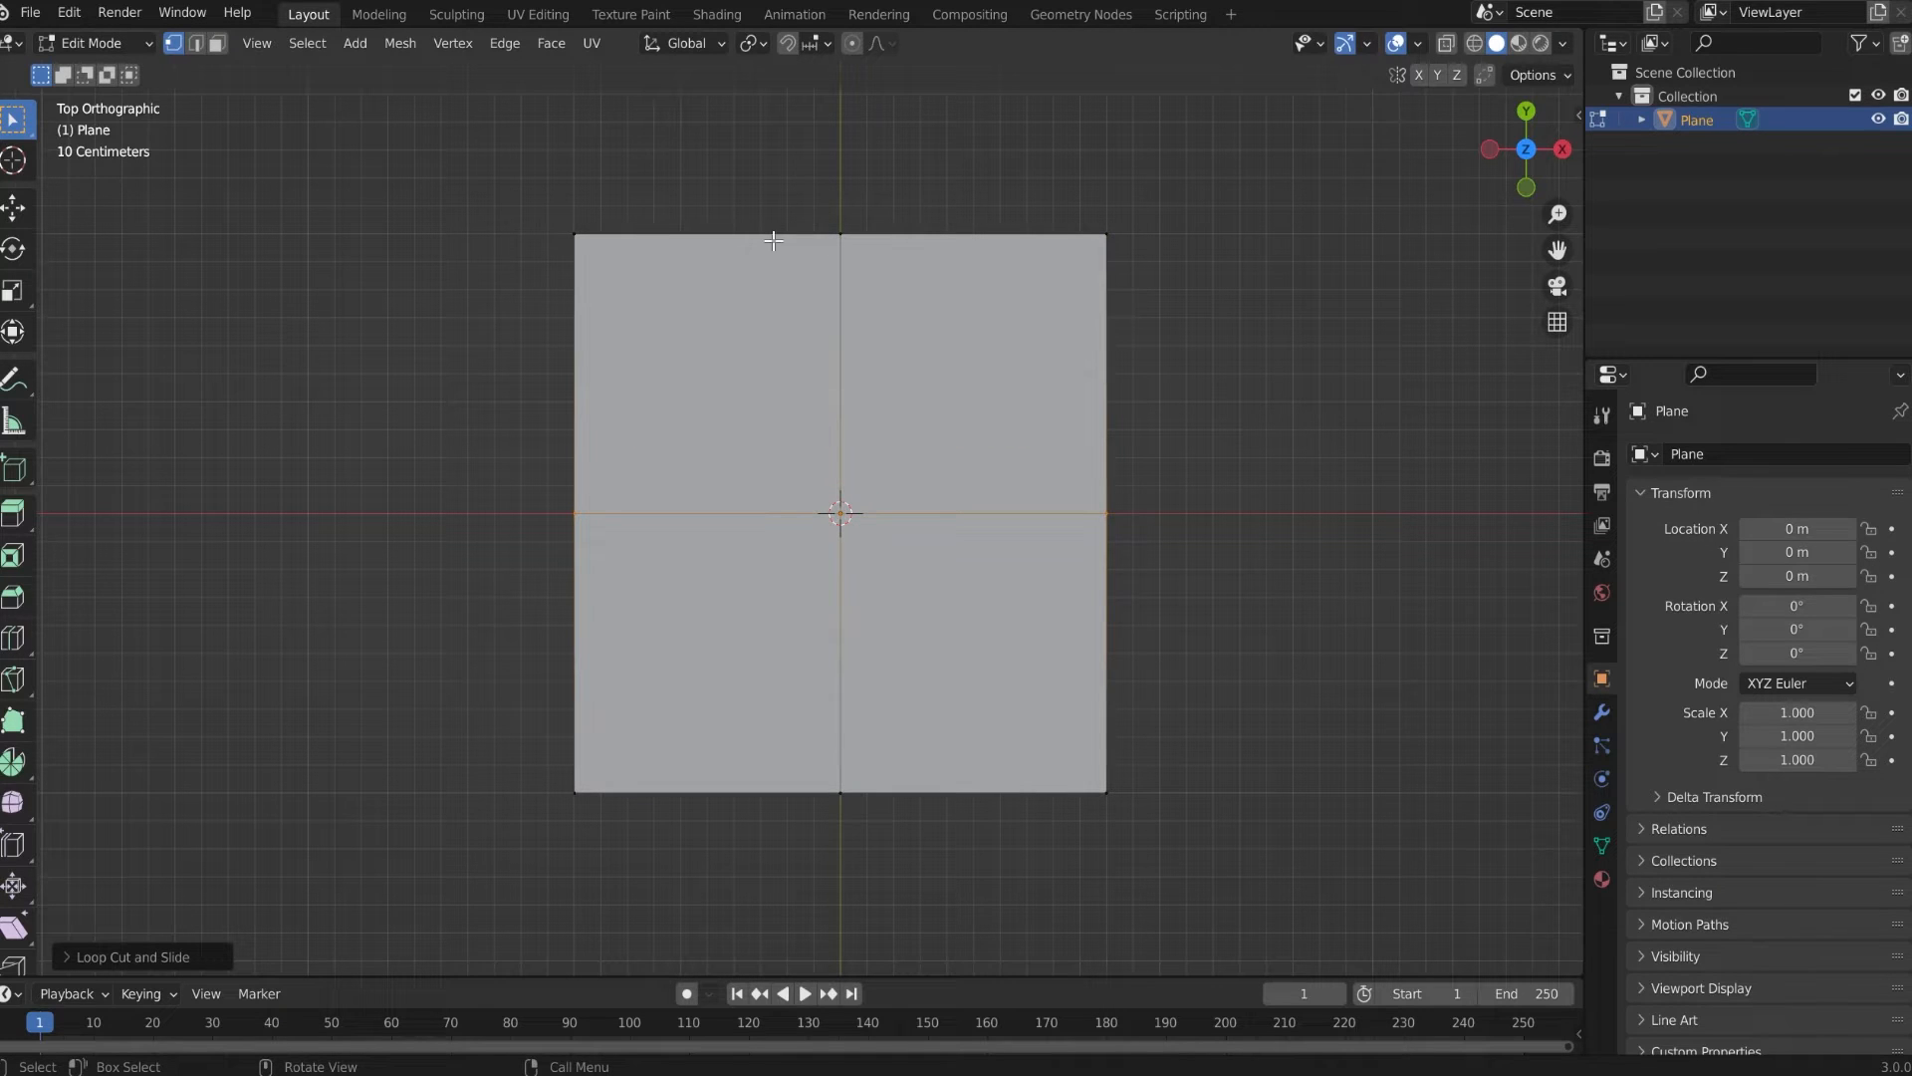
left_click_drag(482, 430, 643, 633)
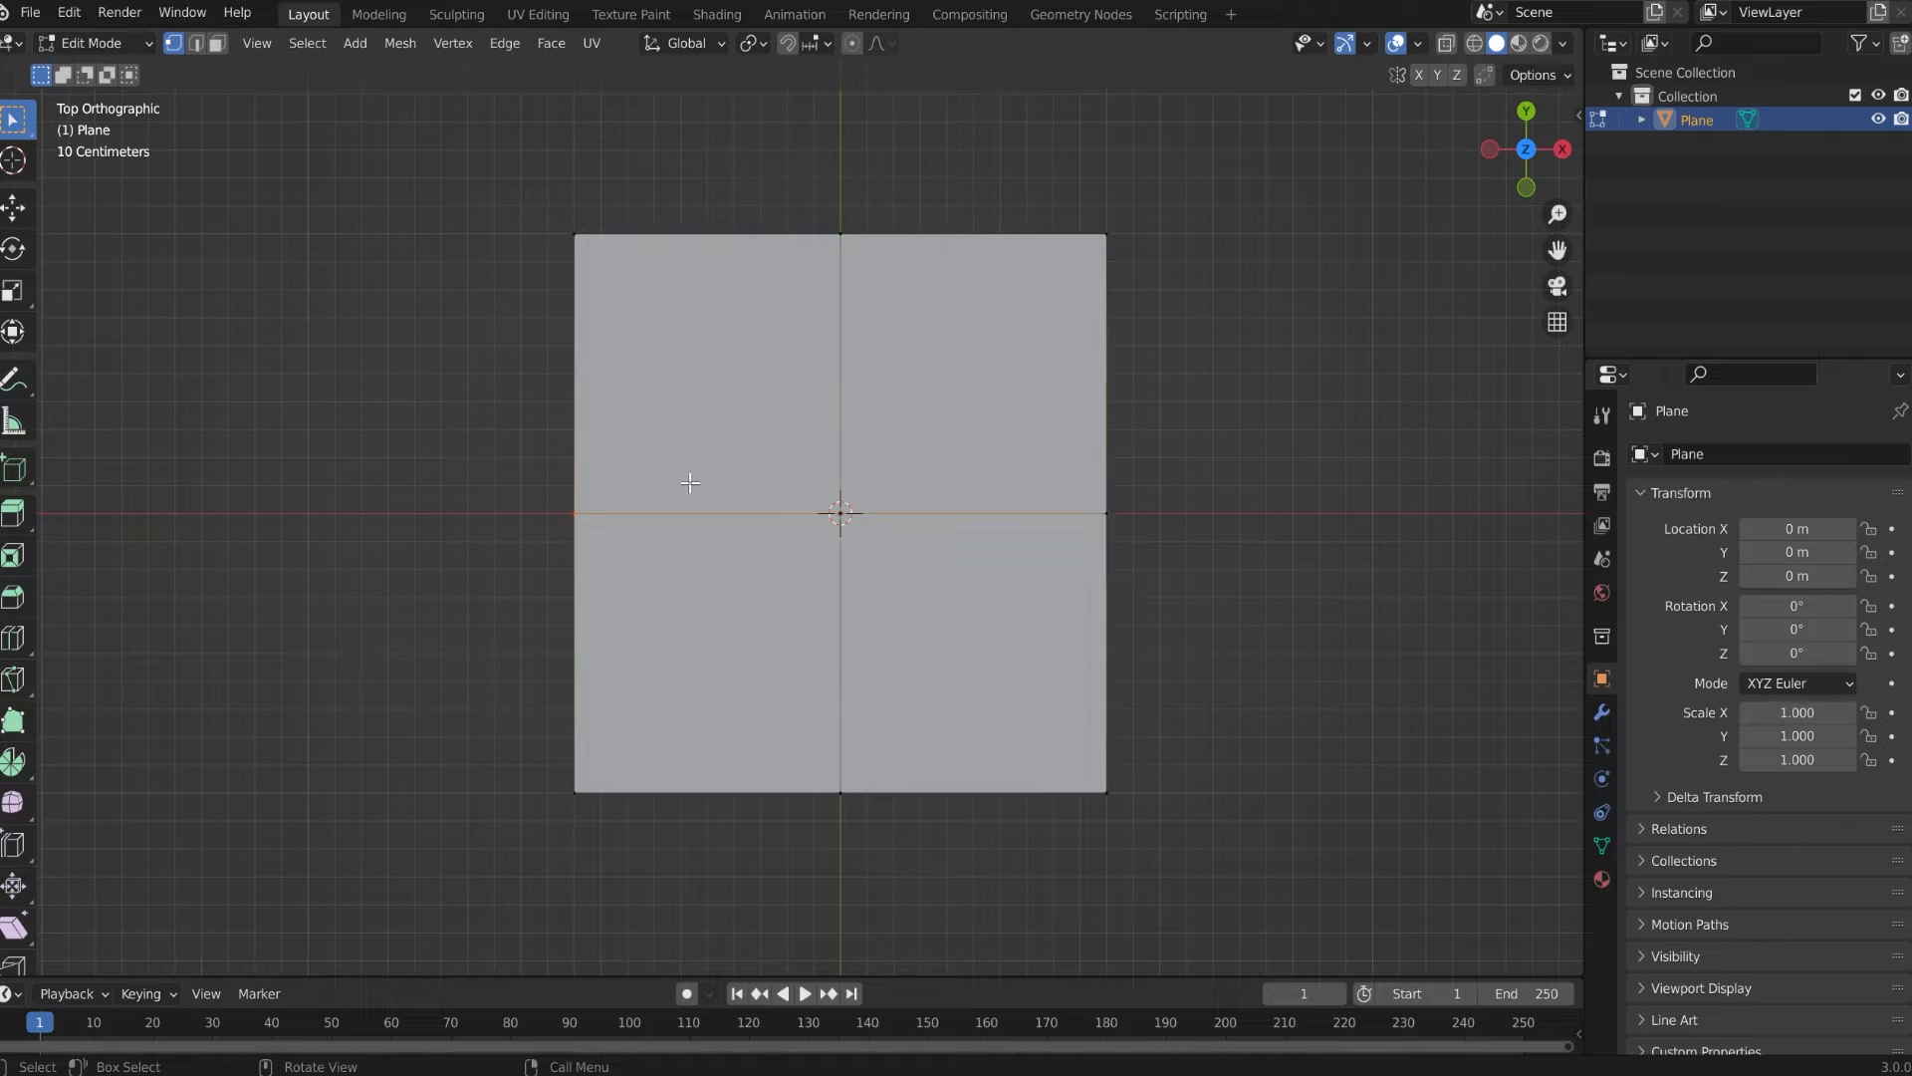
left_click_drag(745, 187, 971, 344)
left_click_drag(1086, 494, 1161, 697)
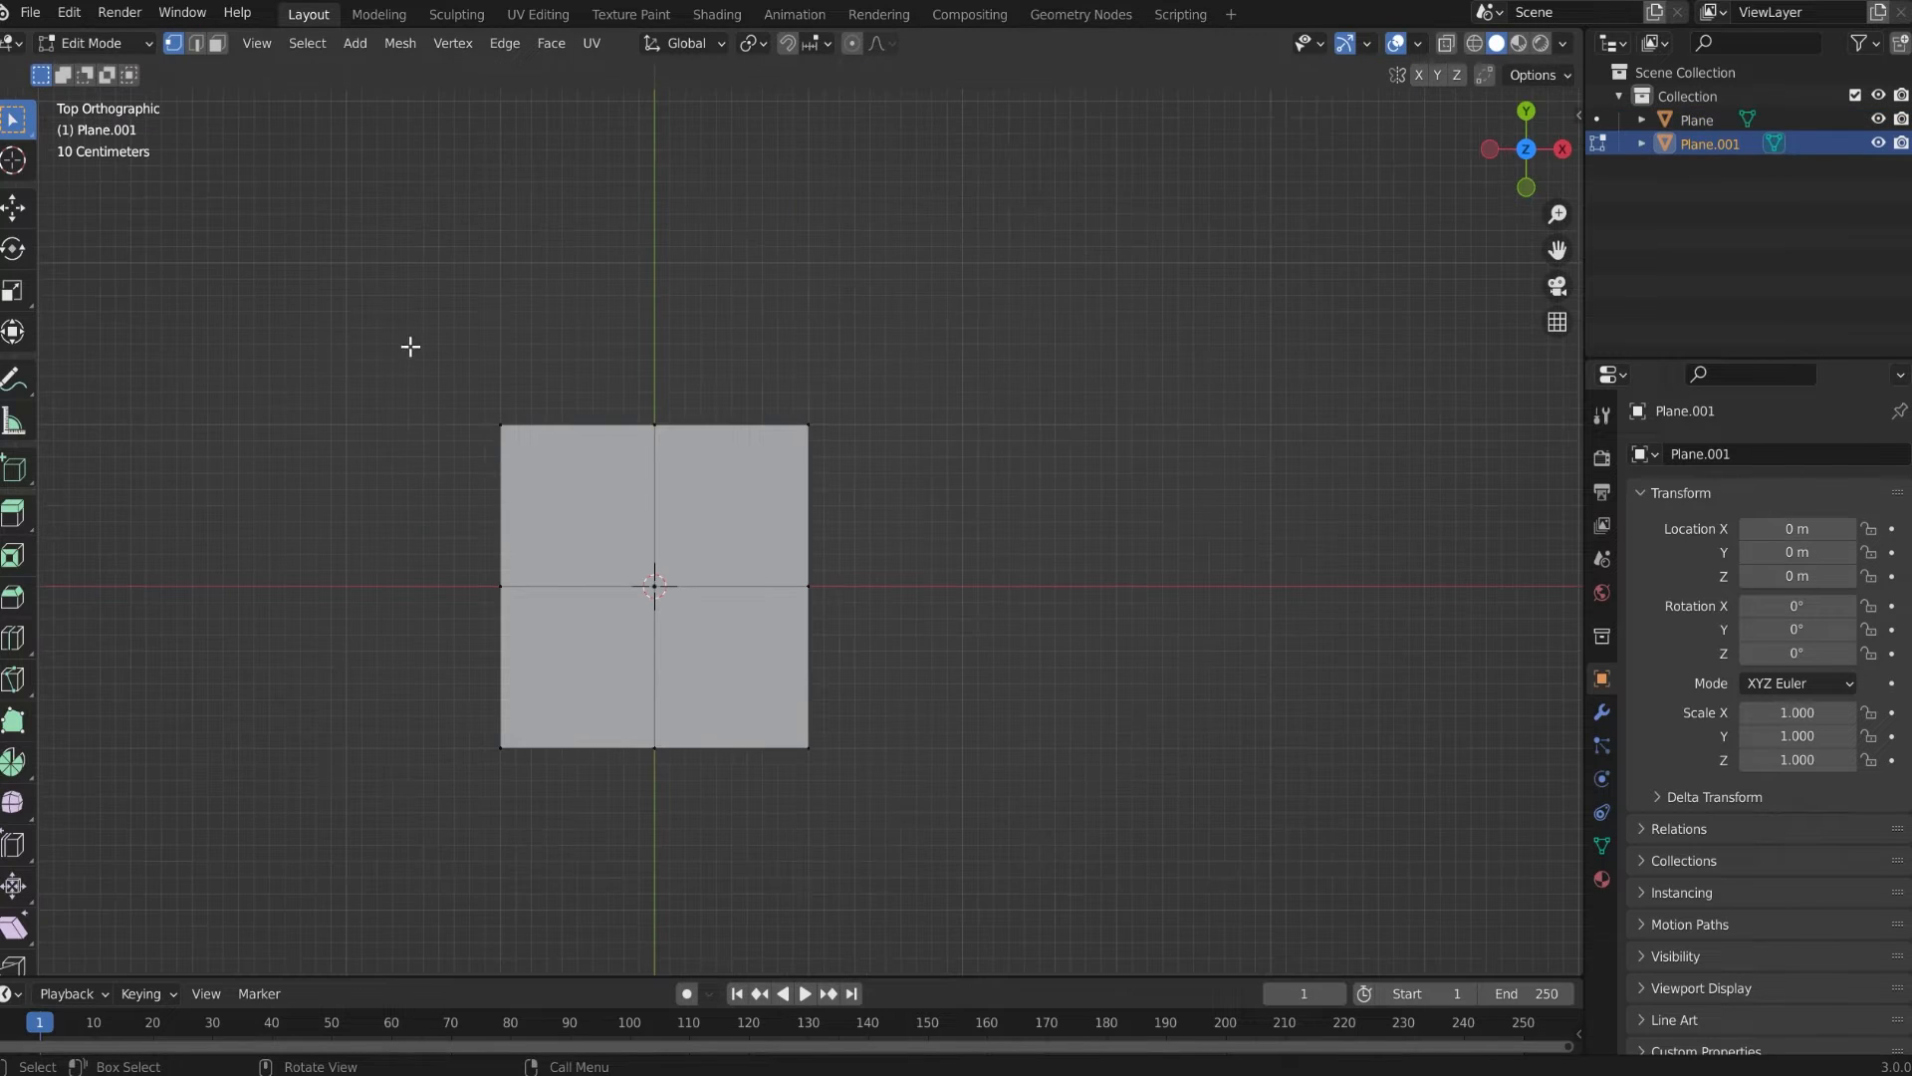
Raise the four corner vertices of the subdivided plane about 1.89 m along the Z axis
left_click_drag(418, 357, 562, 507, "shift")
left_click_drag(430, 705, 523, 756, "shift")
left_click_drag(772, 707, 922, 853, "shift")
middle_click_drag(960, 750, 903, 679)
key("g")
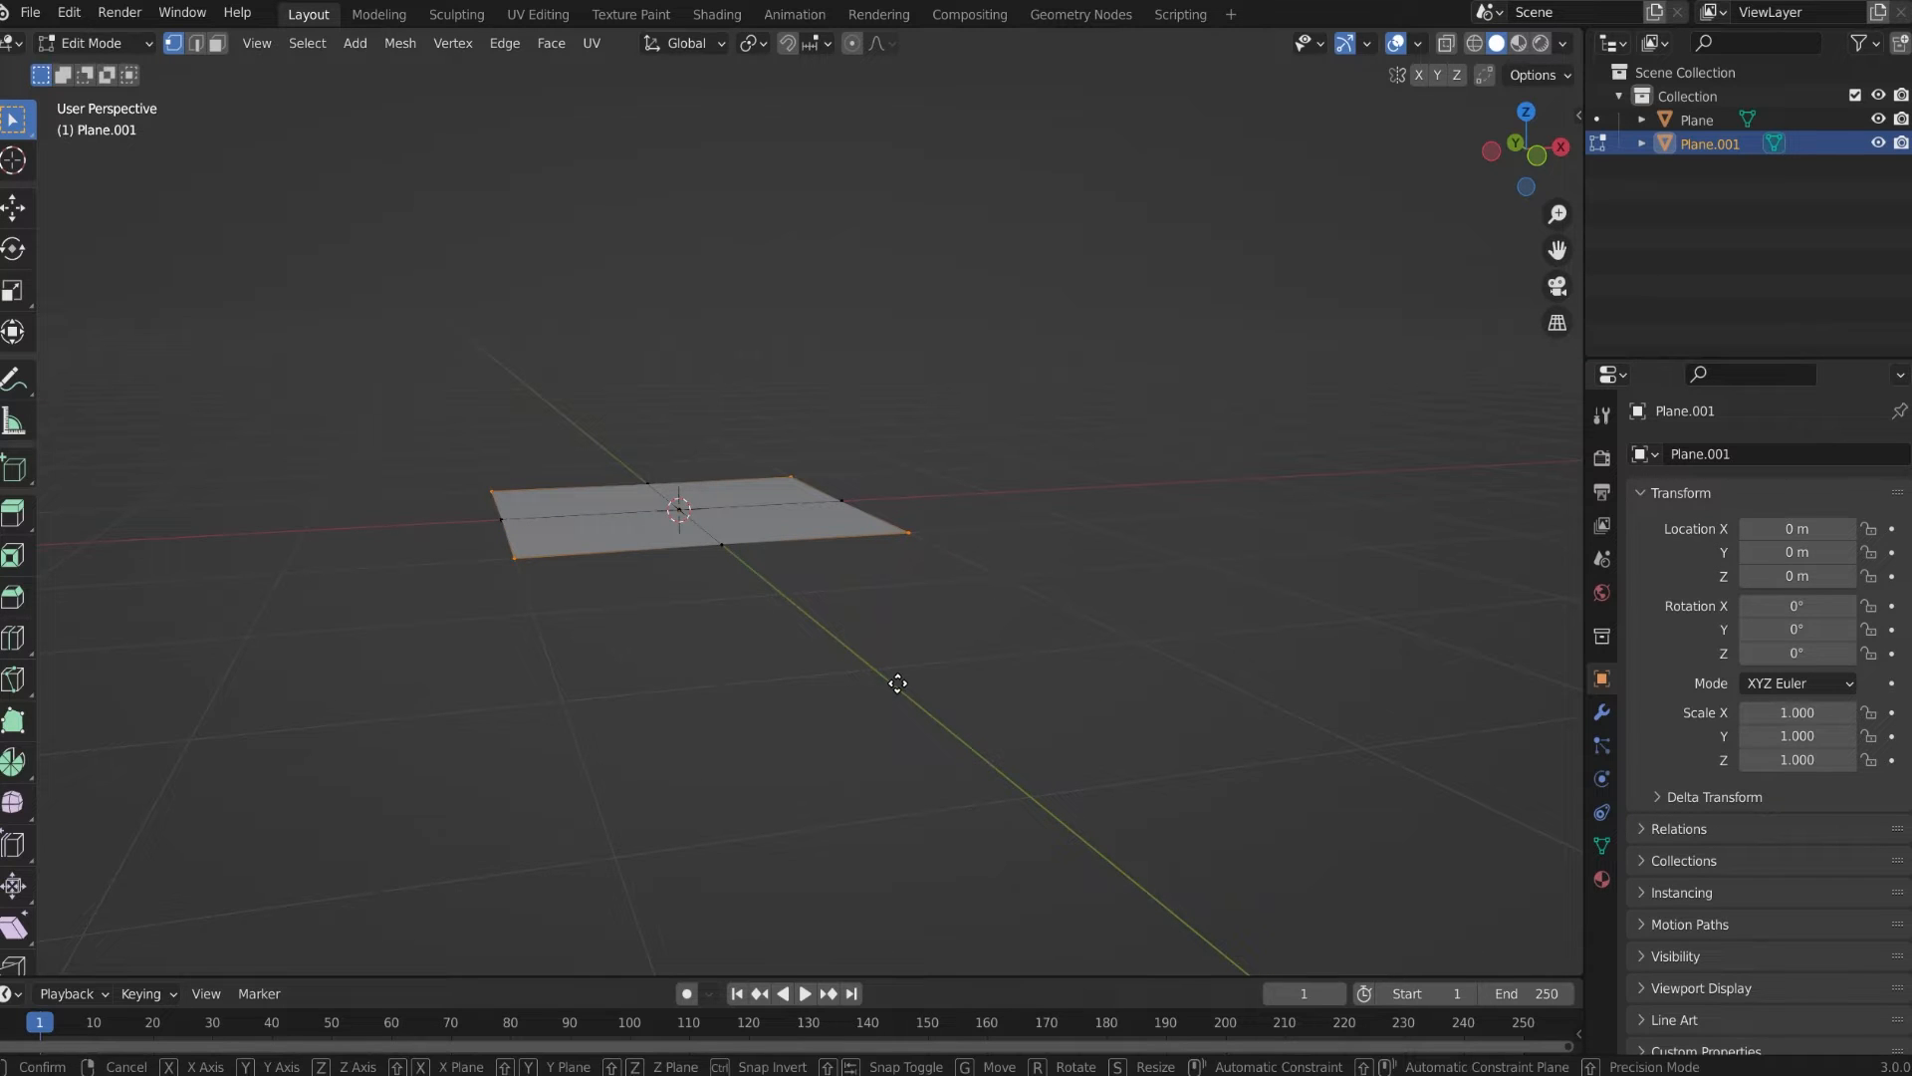
key("z")
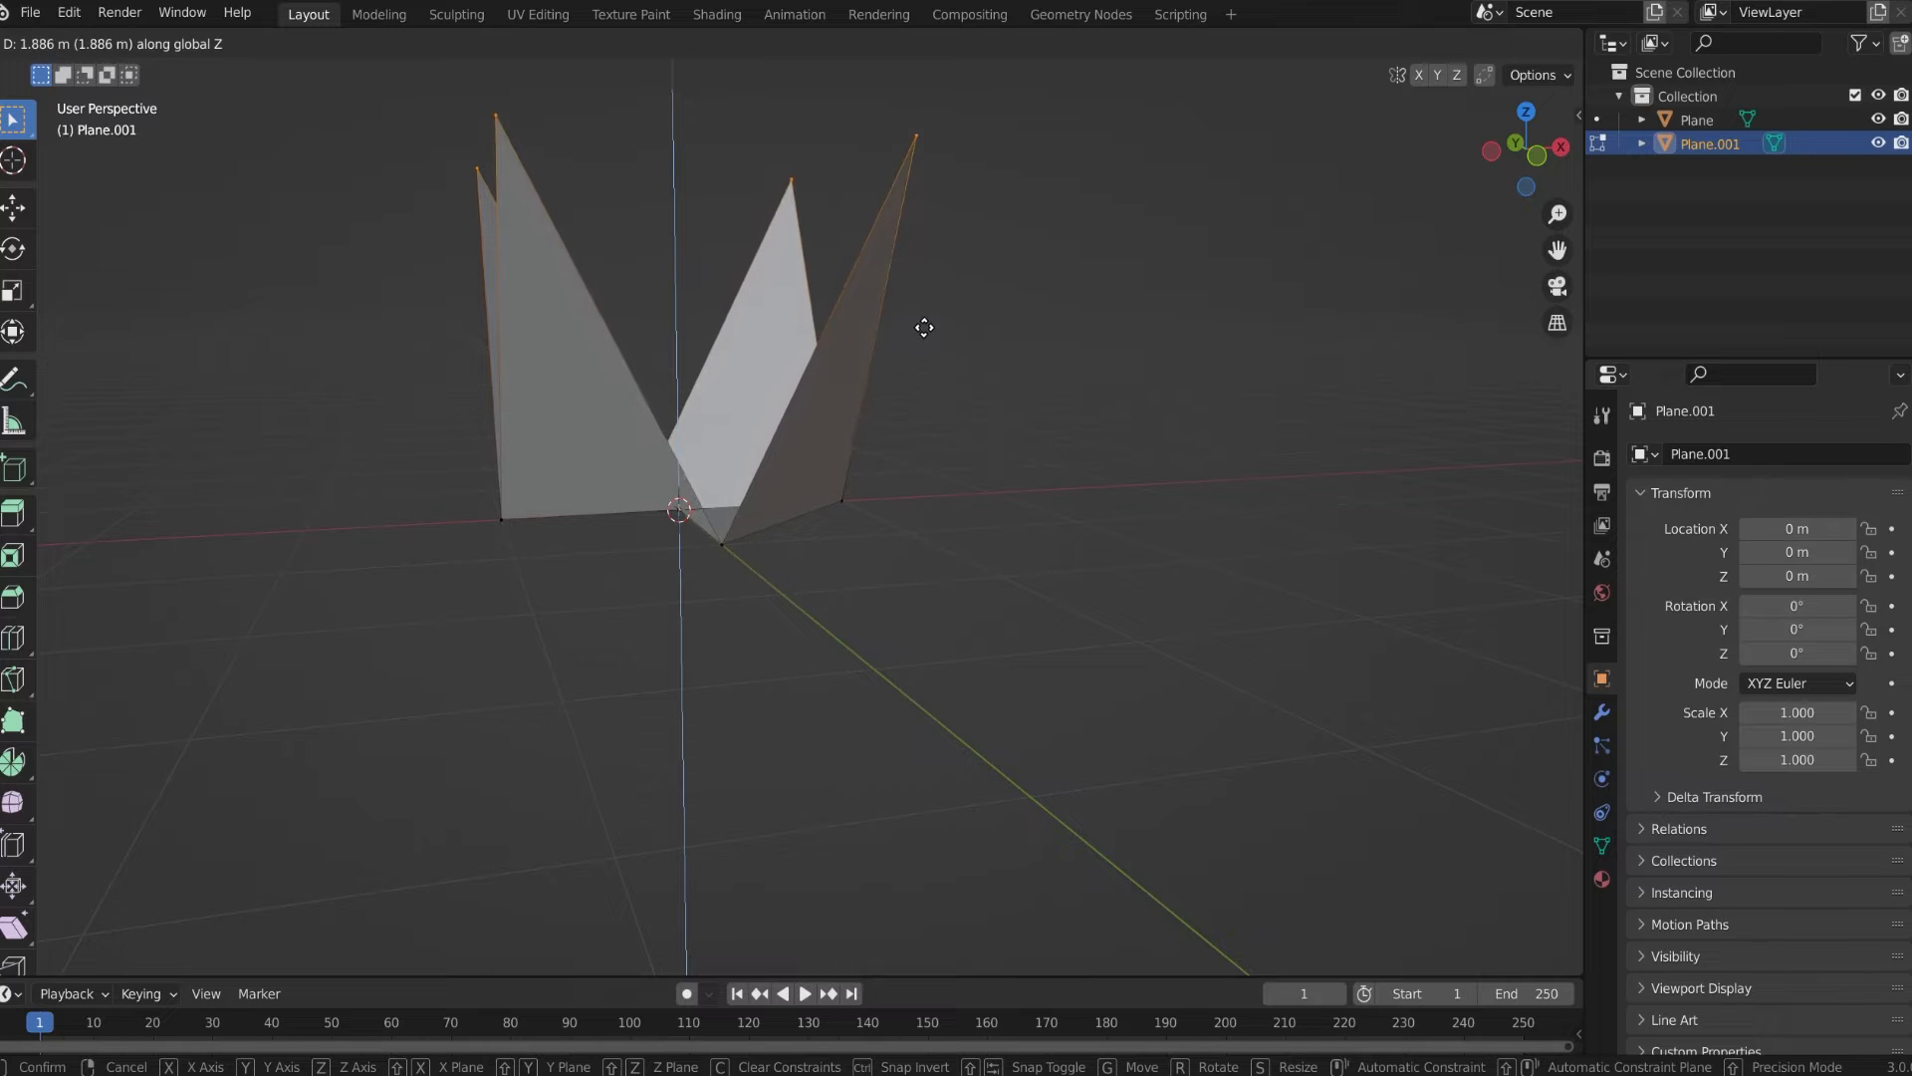
left_click(923, 327)
Pull the plane's centre vertex far down along the Z axis to form a long spike below the grid
middle_click_drag(742, 396, 711, 603)
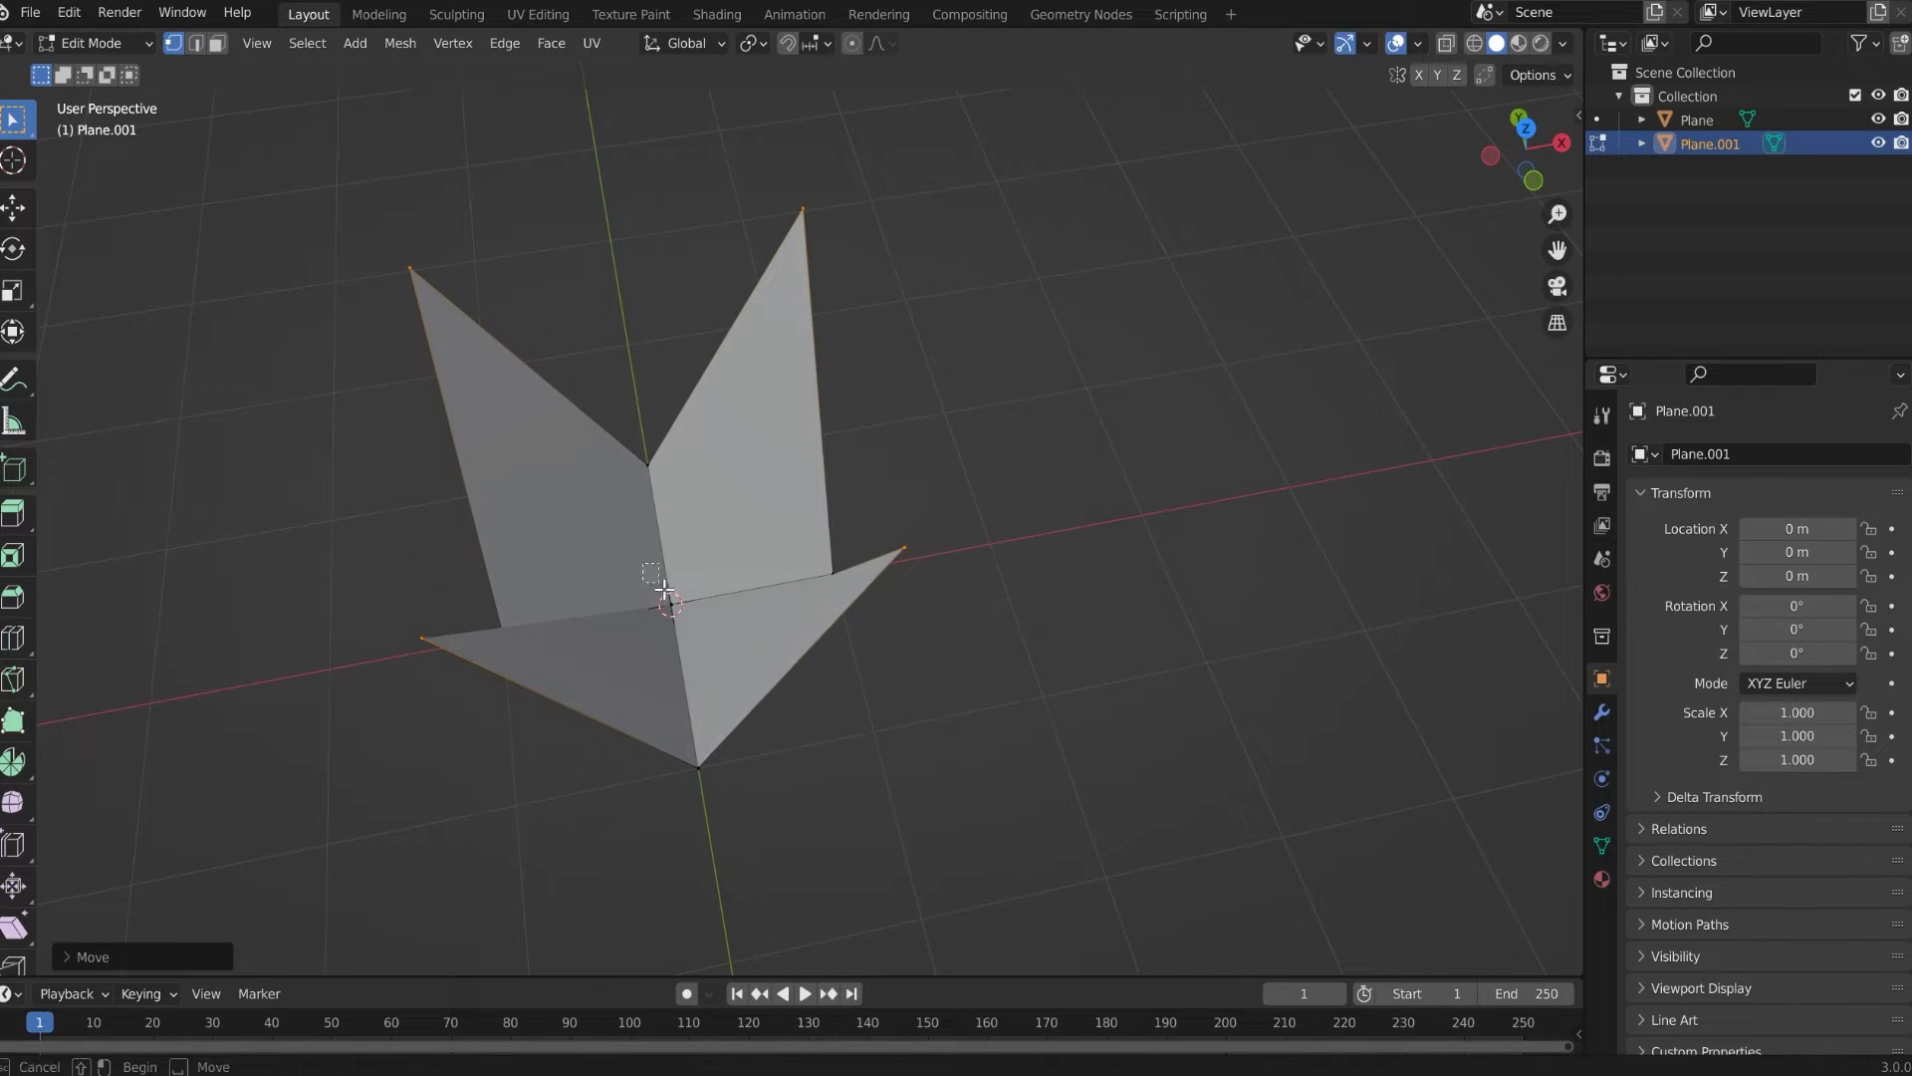
left_click(746, 650)
left_click_drag(614, 541, 734, 644)
middle_click_drag(945, 822, 883, 635)
key("g")
key("z")
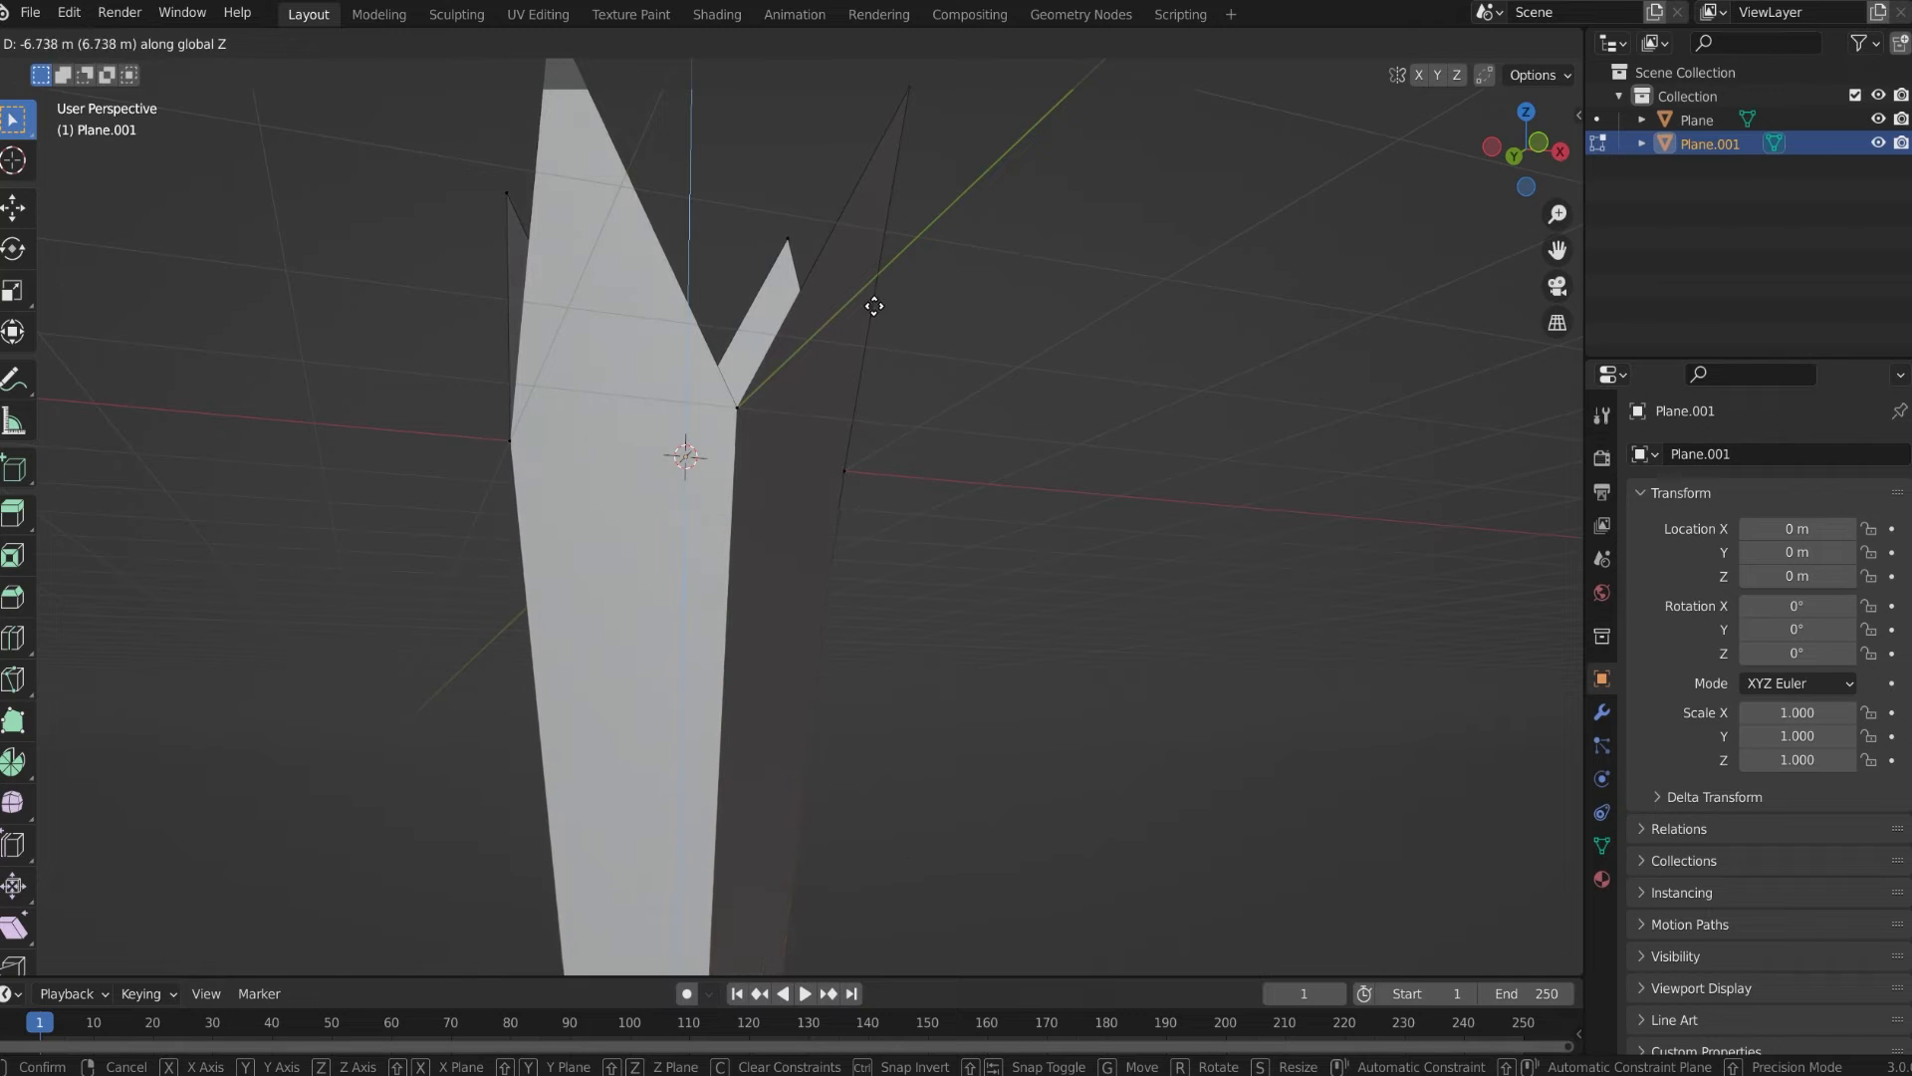
left_click(901, 409)
scroll(908, 498, "down", 3)
scroll(912, 558, "down", 2)
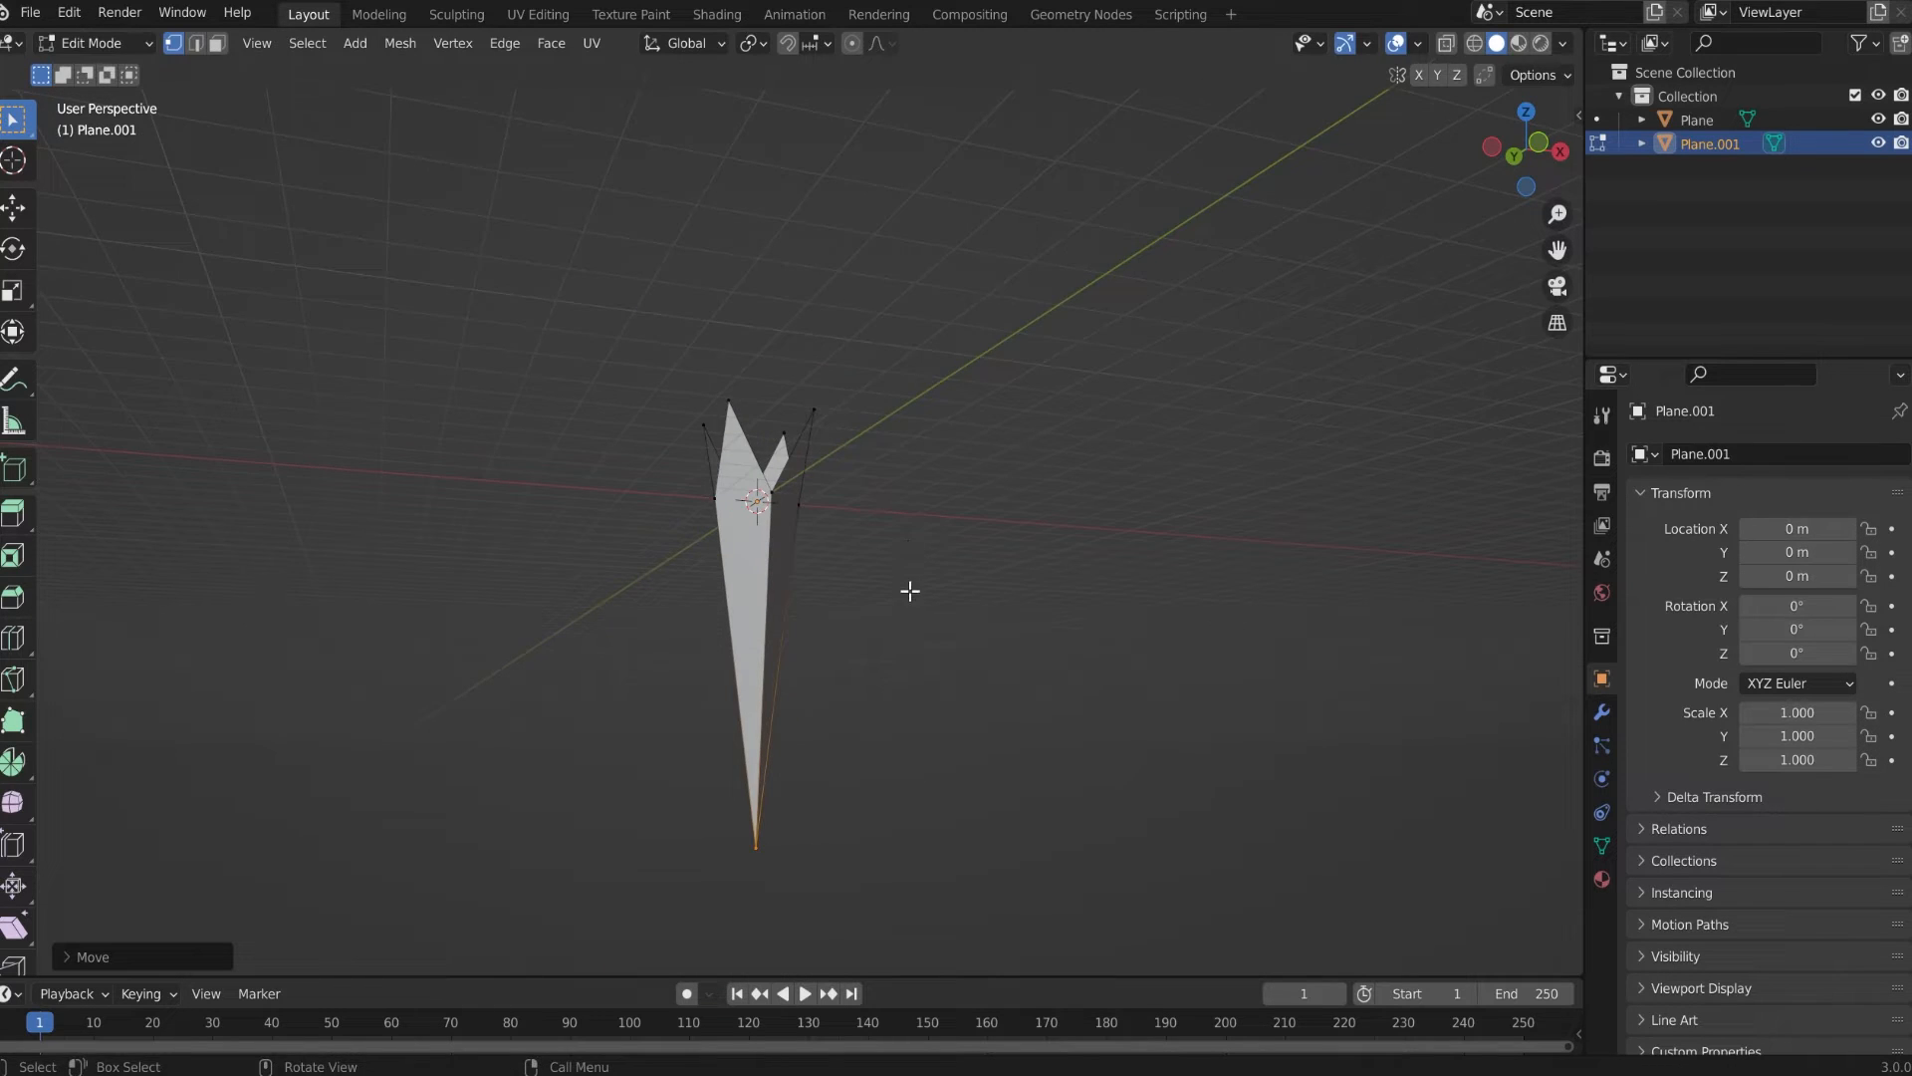
Apply a vertex bevel to the lowest point of the spike, cutting it back to a flat four-cornered end close to the body
middle_click_drag(909, 589, 883, 607)
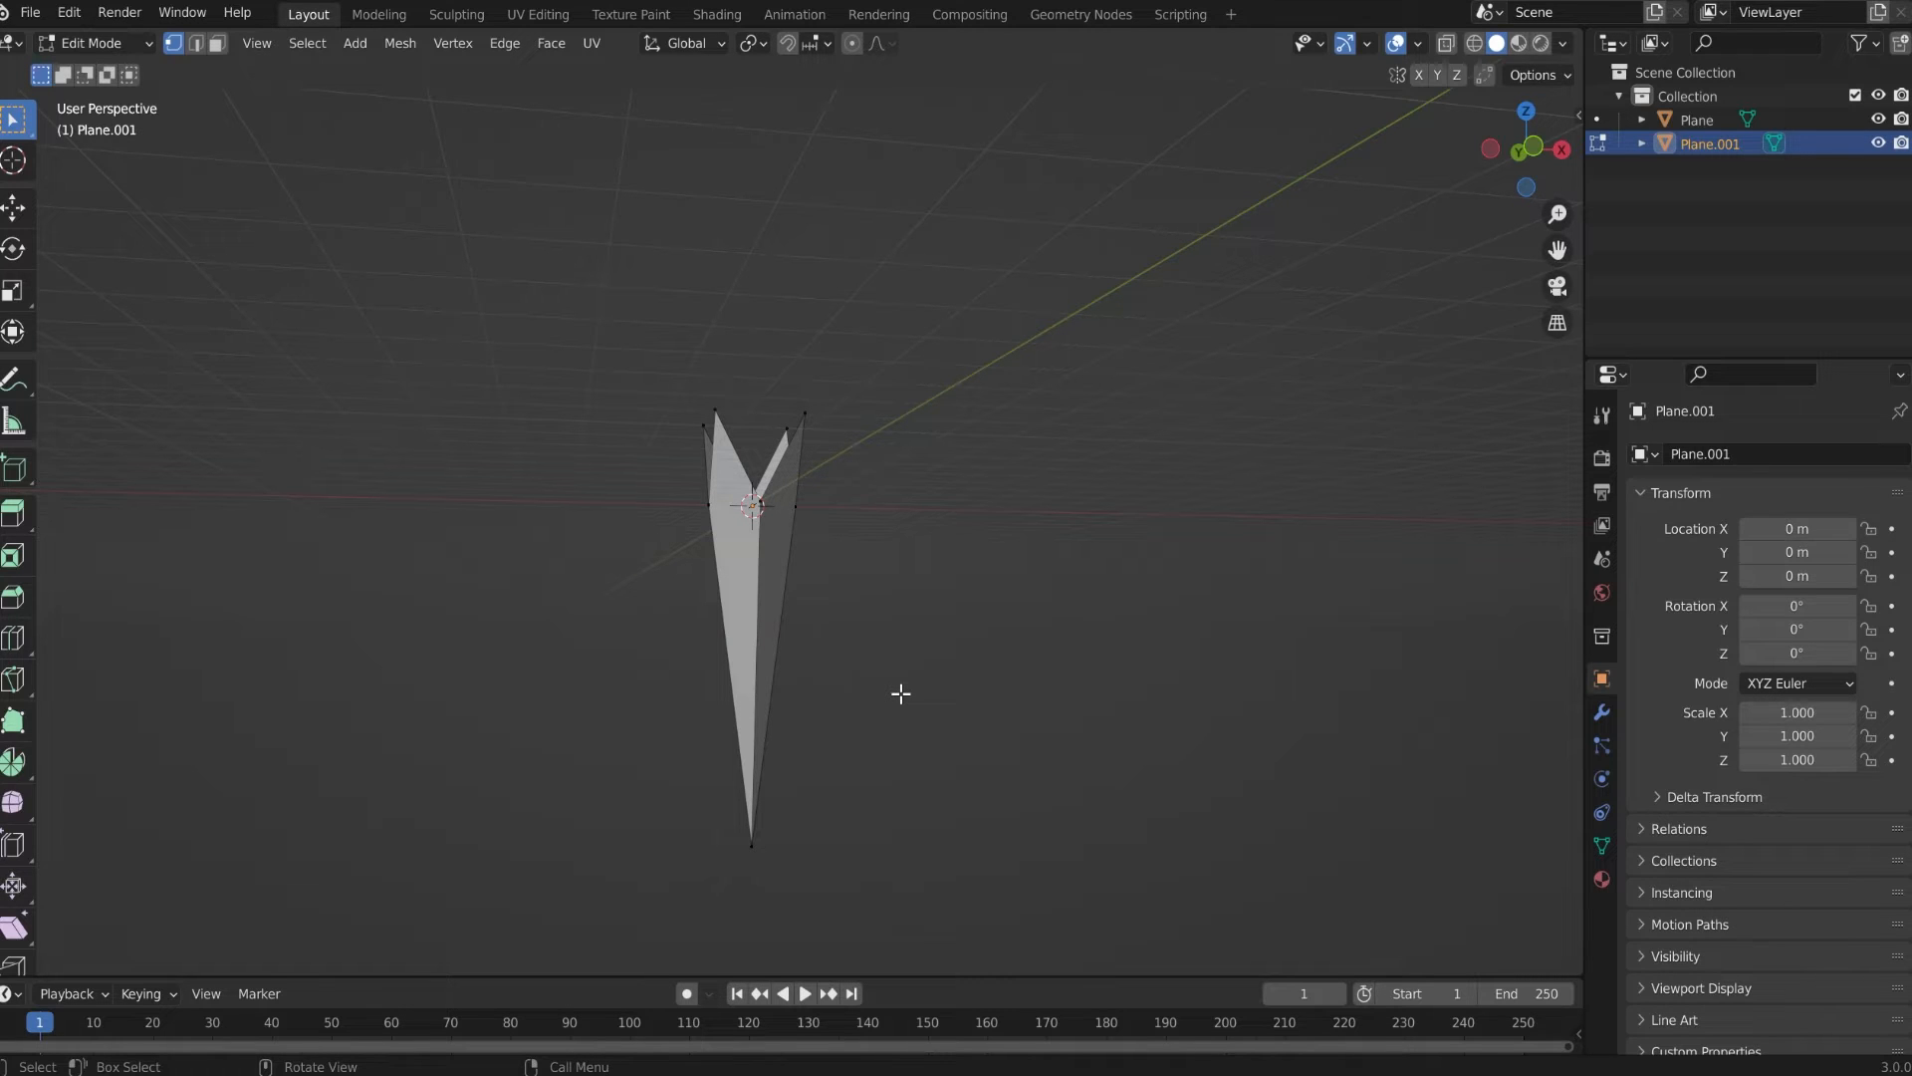
left_click_drag(873, 882, 598, 794)
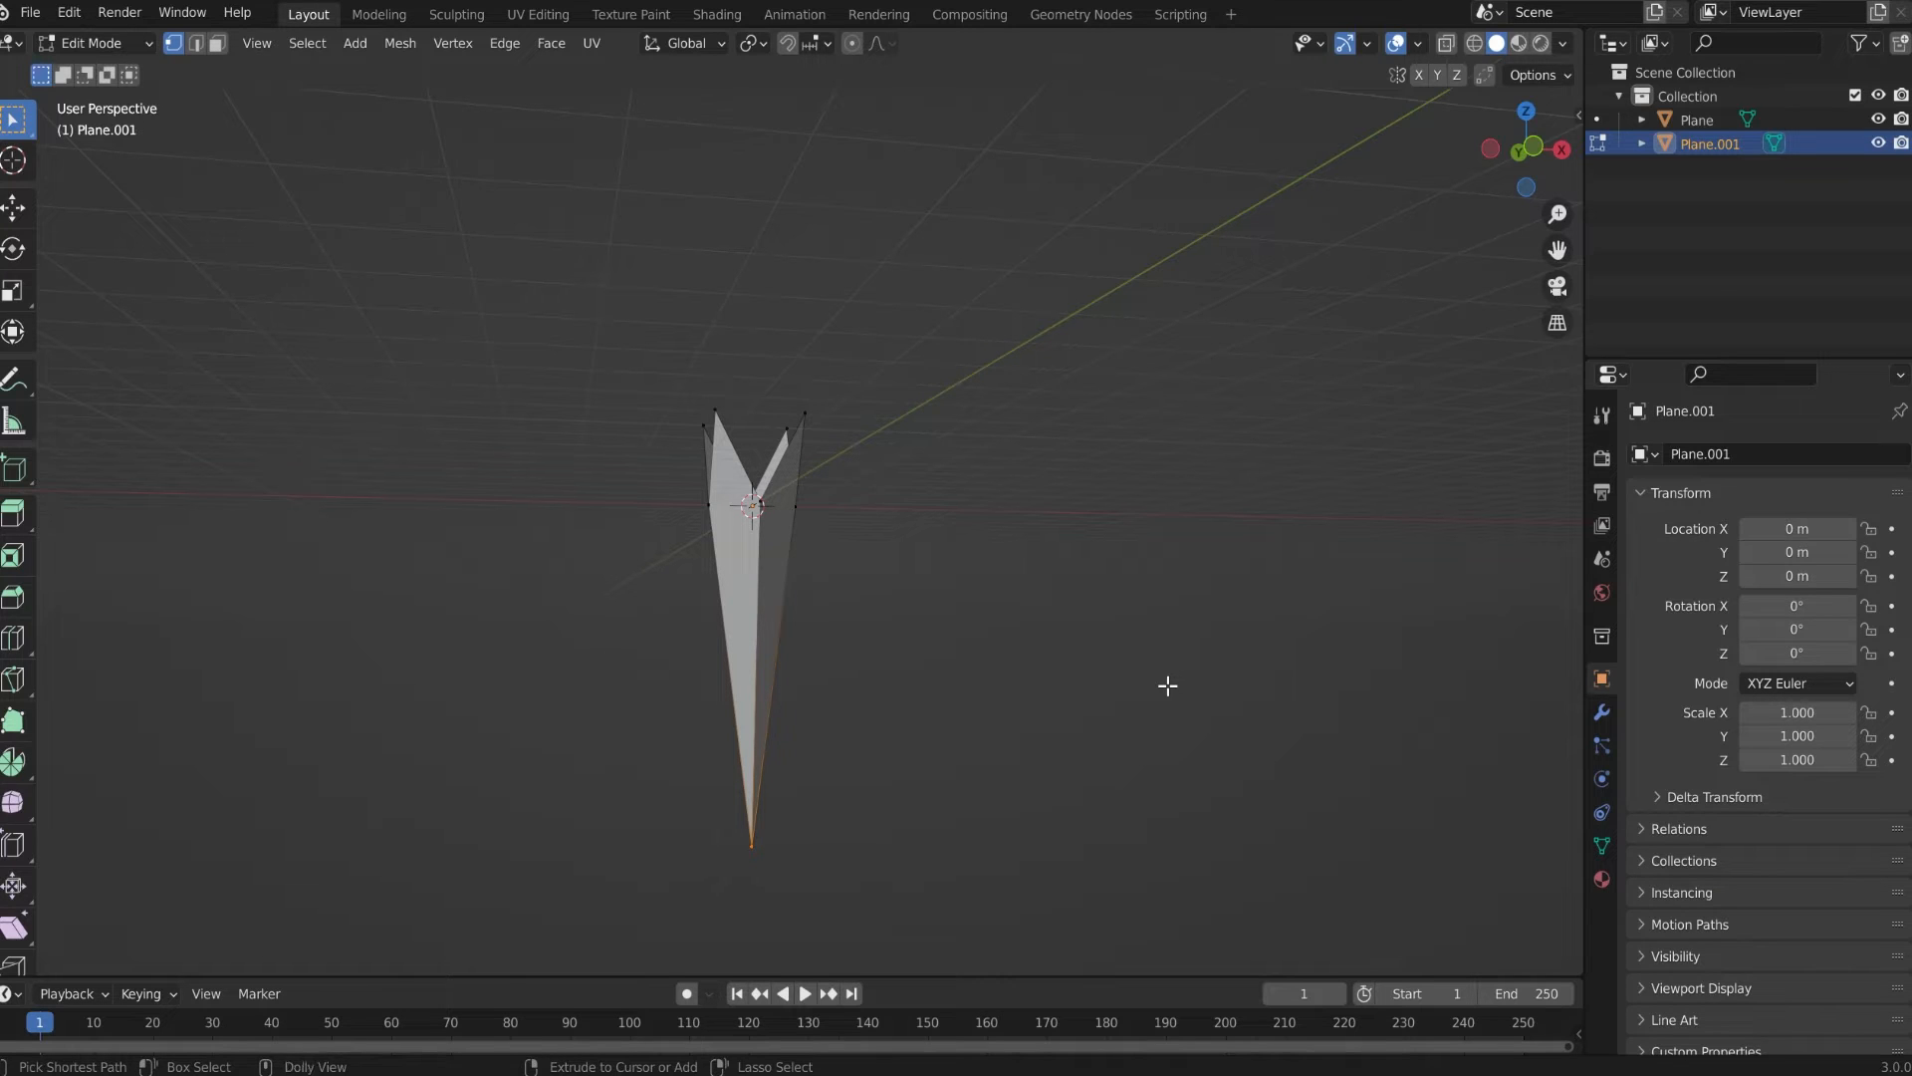
key("ctrl+shift+b")
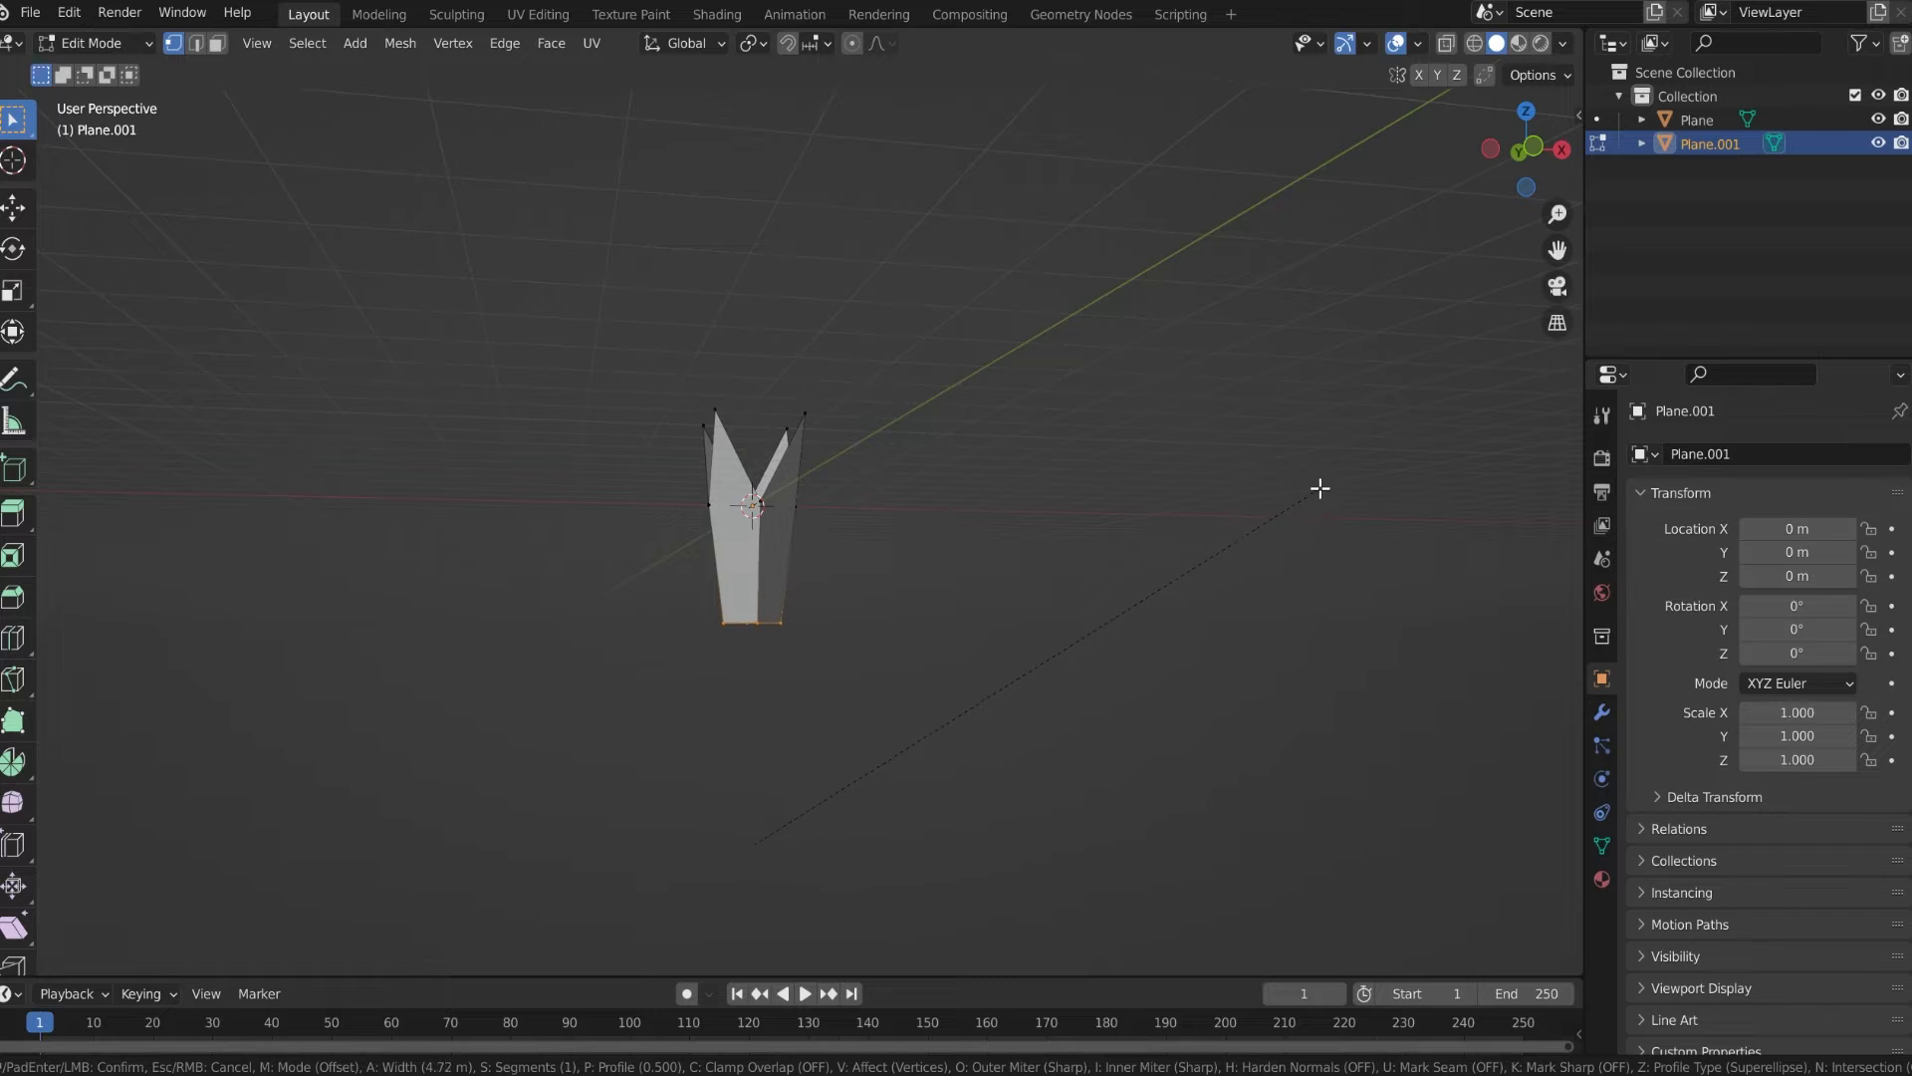
left_click(1360, 438)
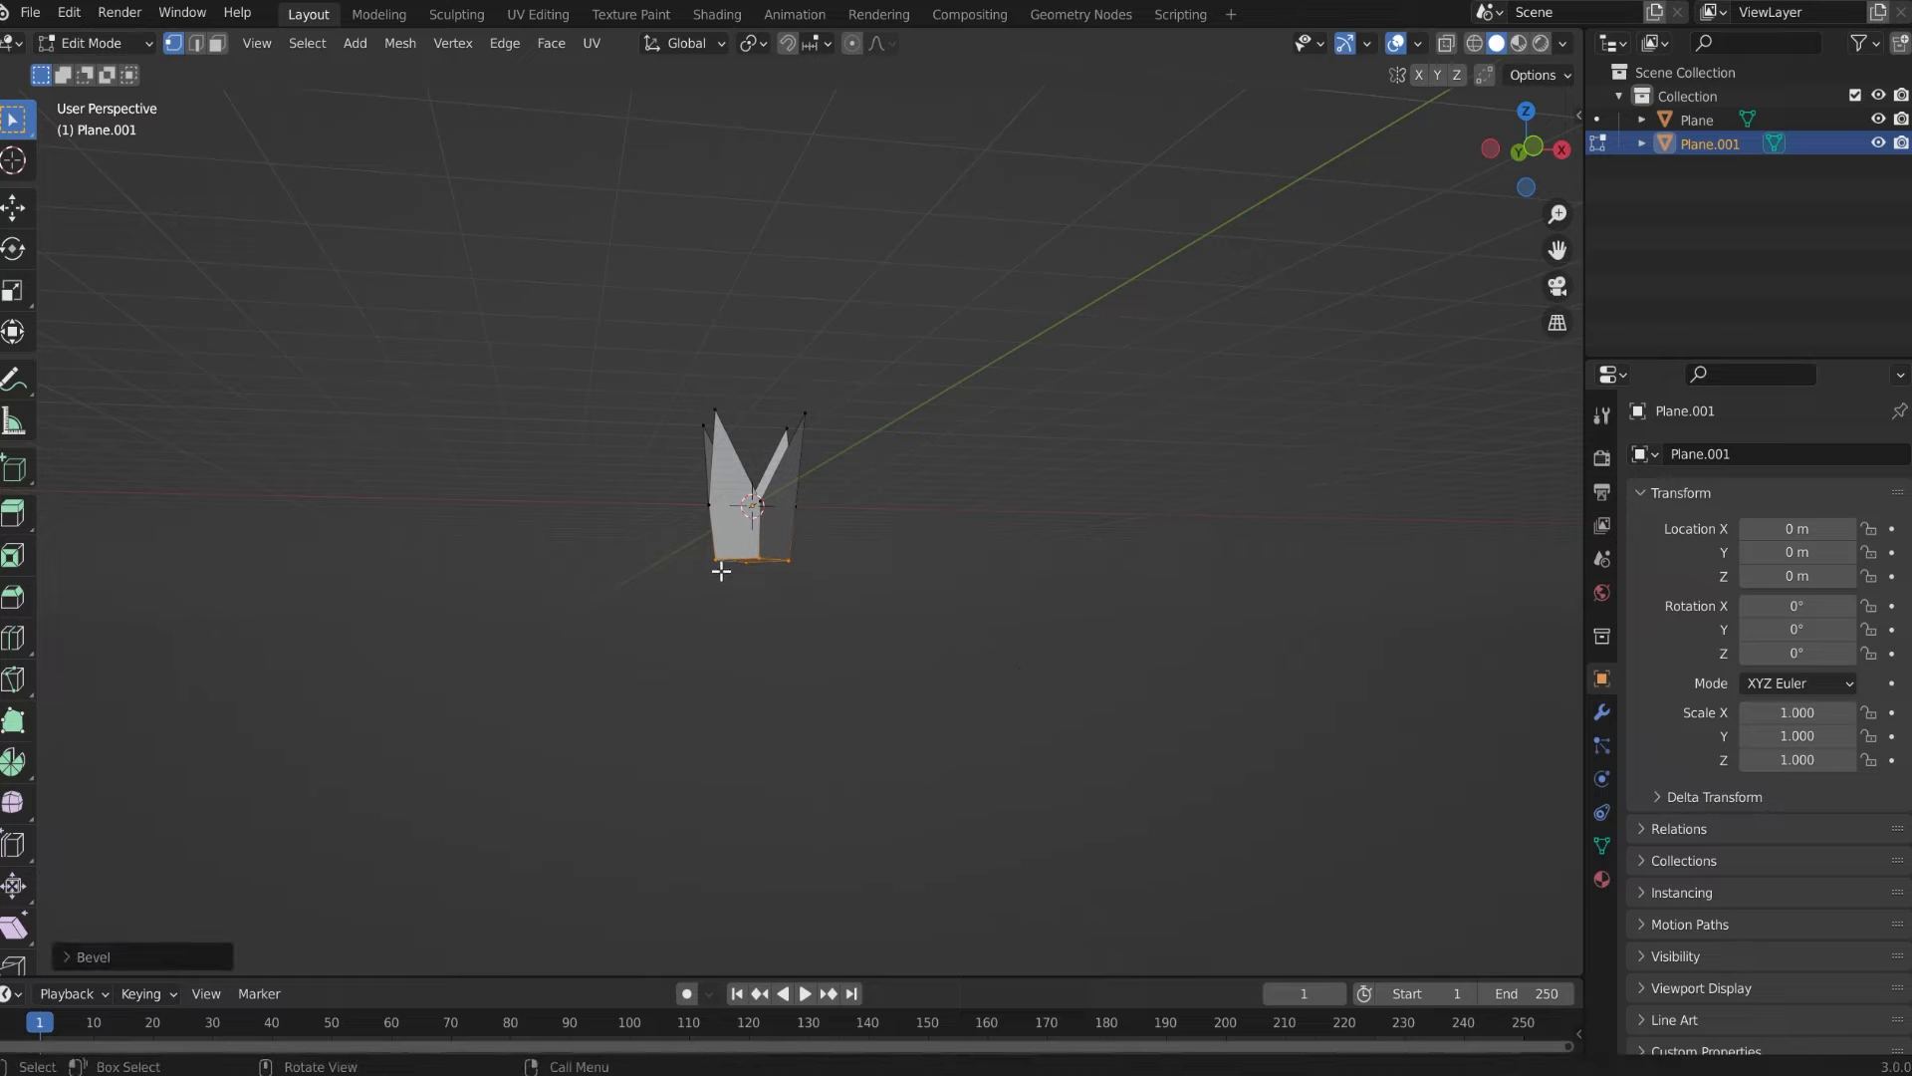
middle_click_drag(721, 571, 1020, 811)
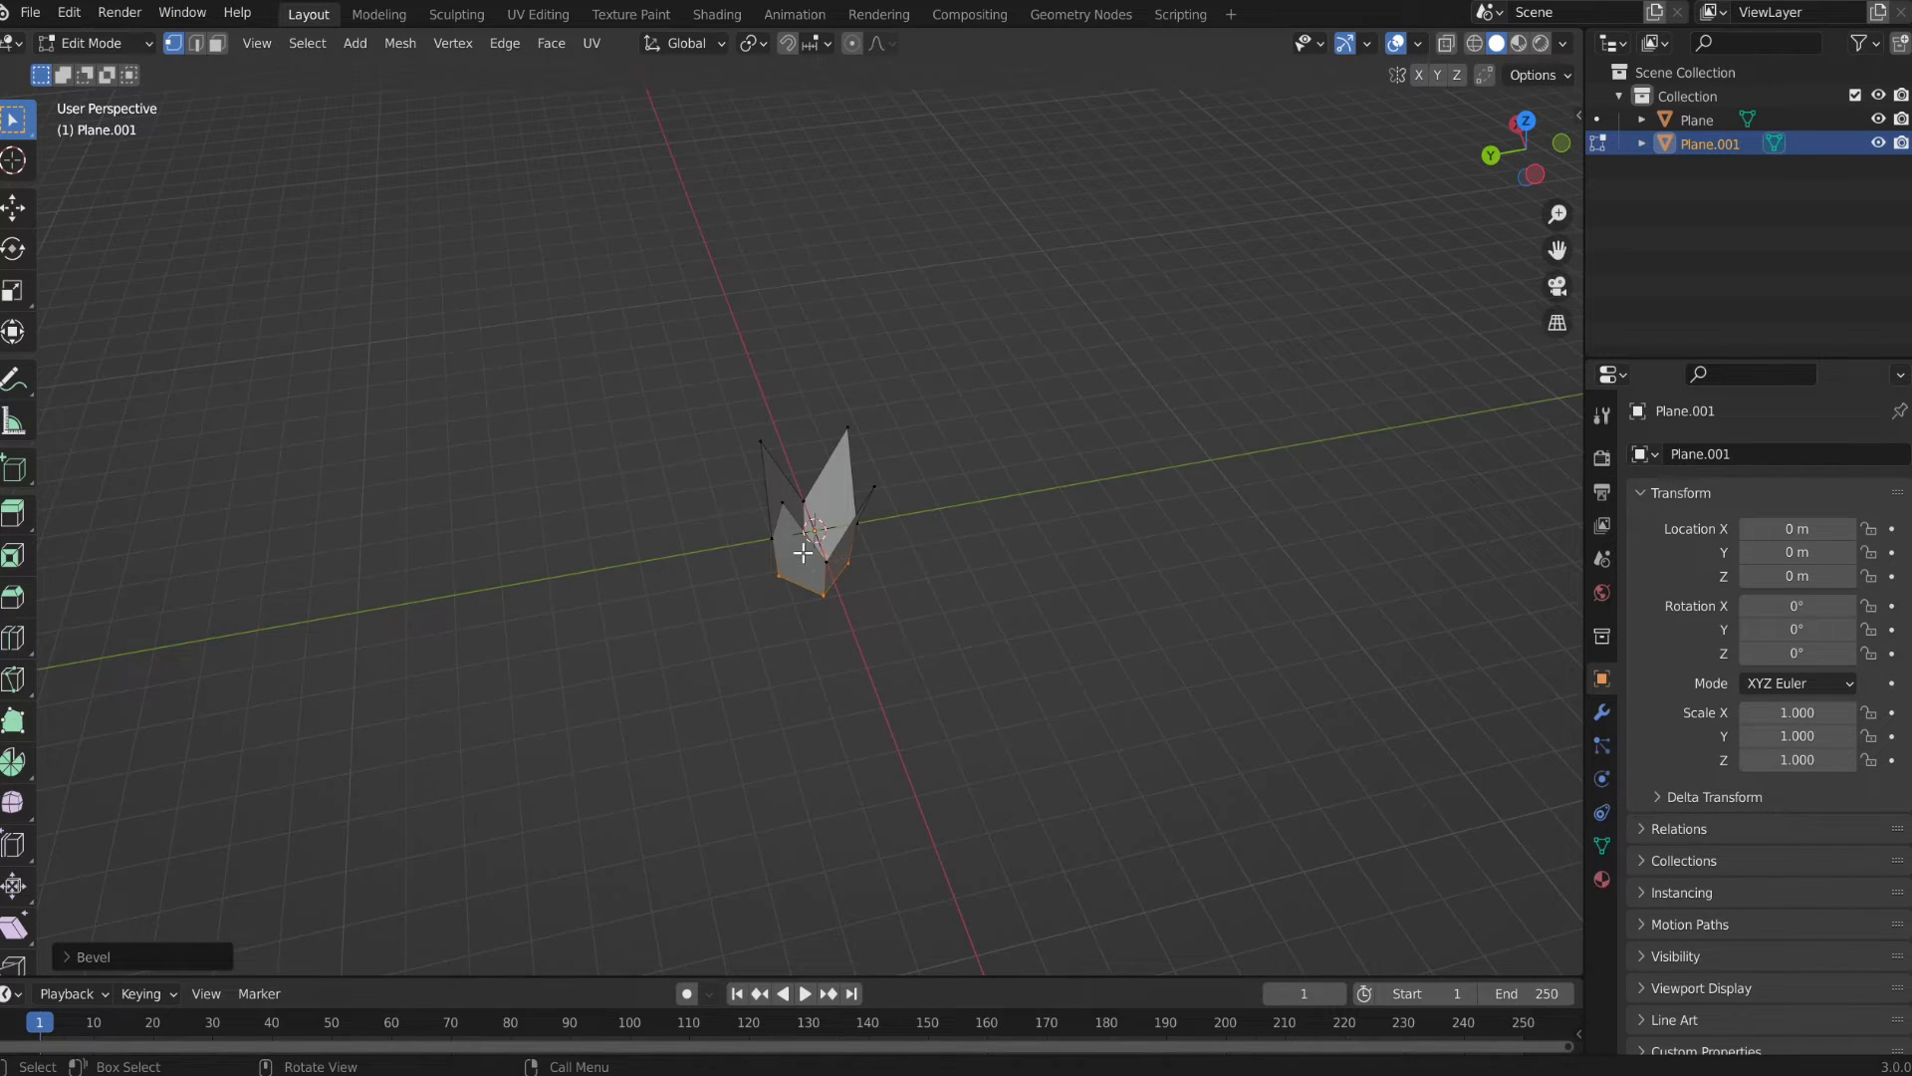
Scale the four upper tip vertices inward so they sit closer together
middle_click_drag(716, 392, 662, 380)
left_click_drag(669, 379, 936, 479)
scroll(867, 458, "up", 3)
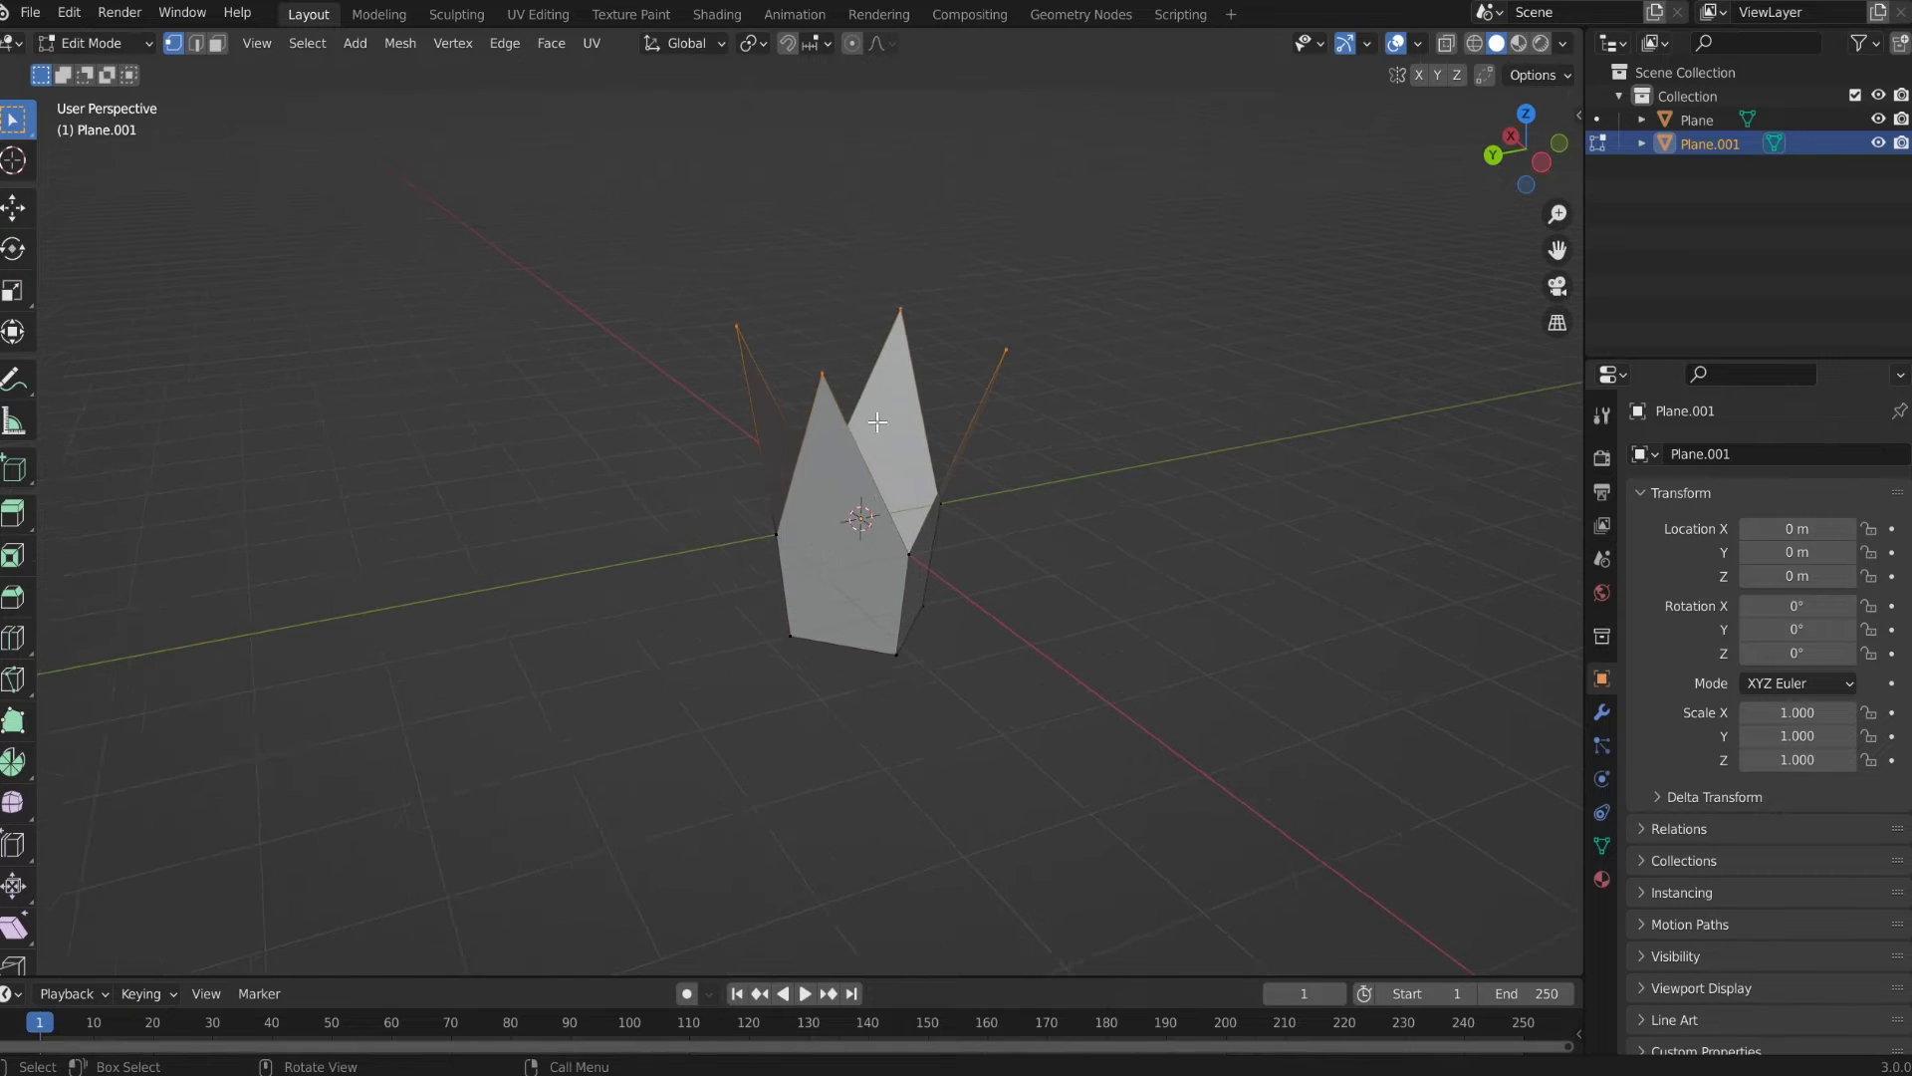
middle_click_drag(867, 453, 1027, 407)
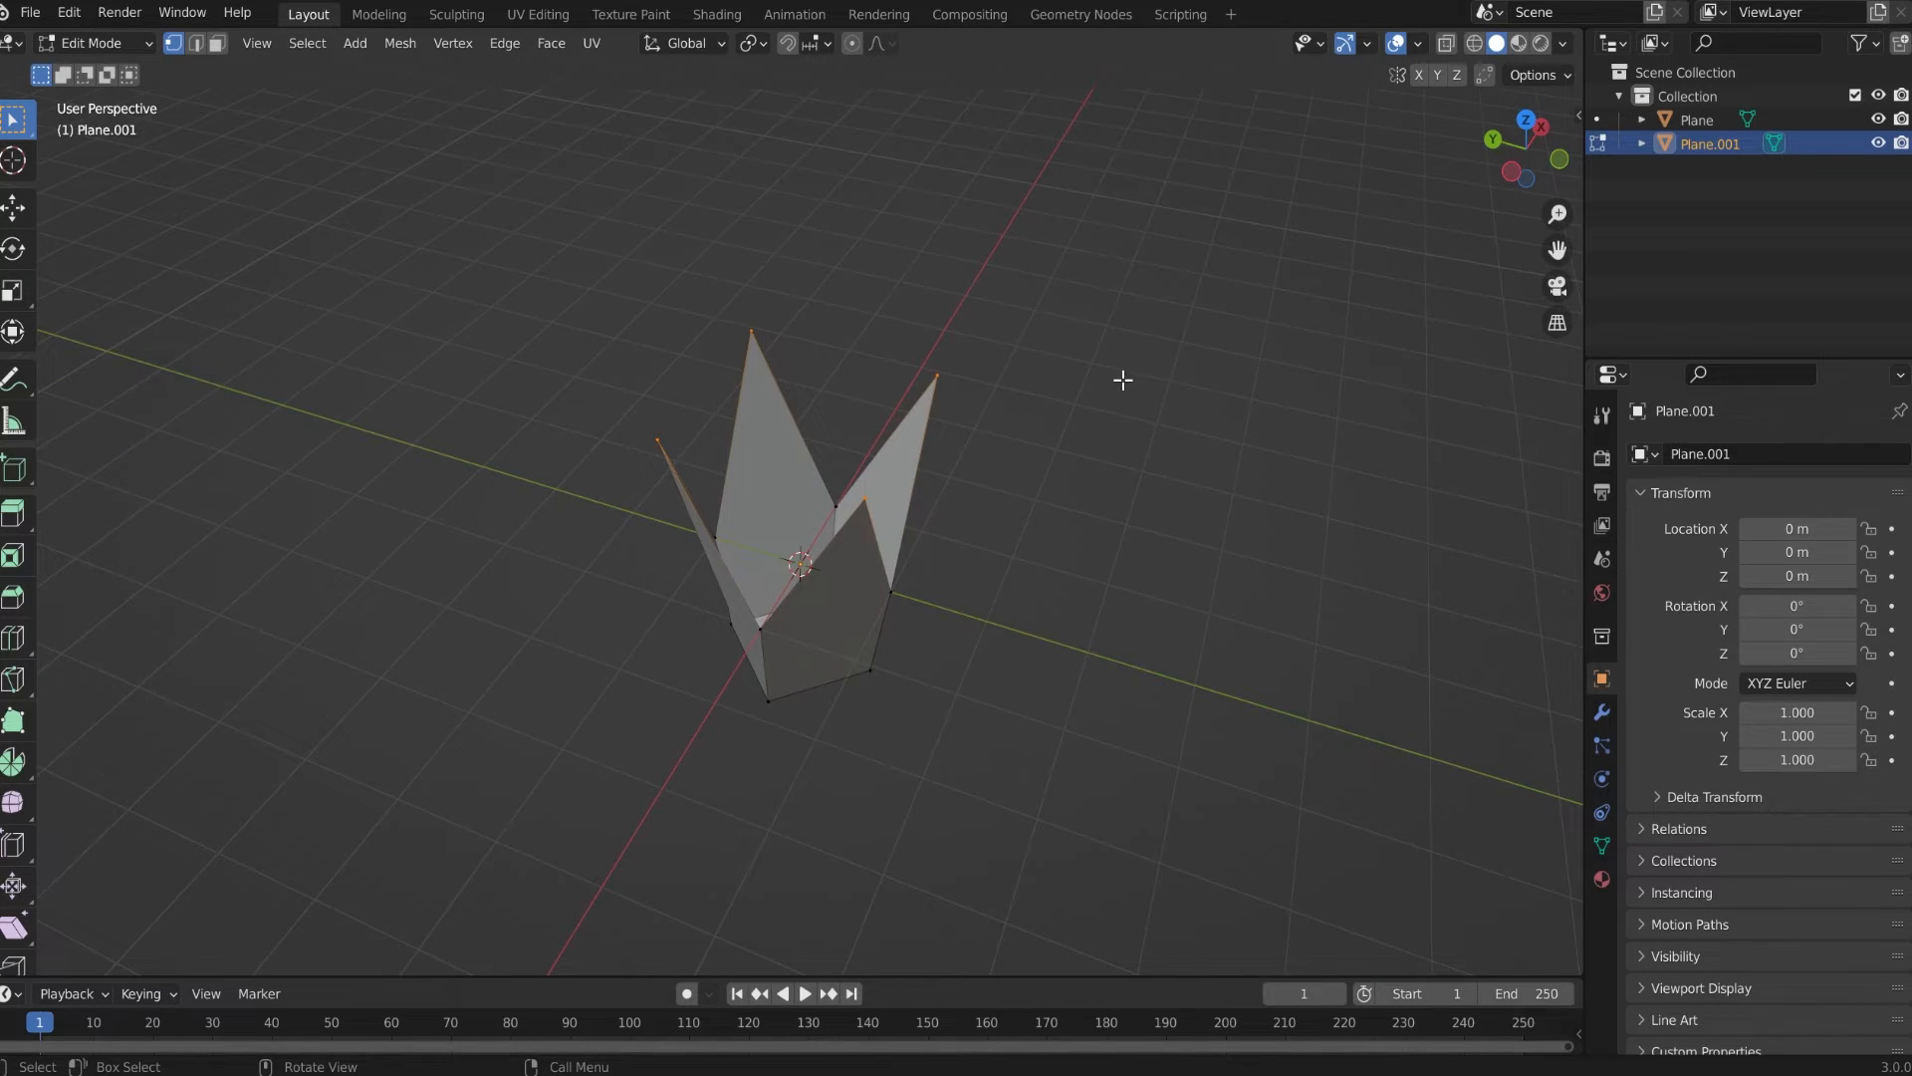
key("s")
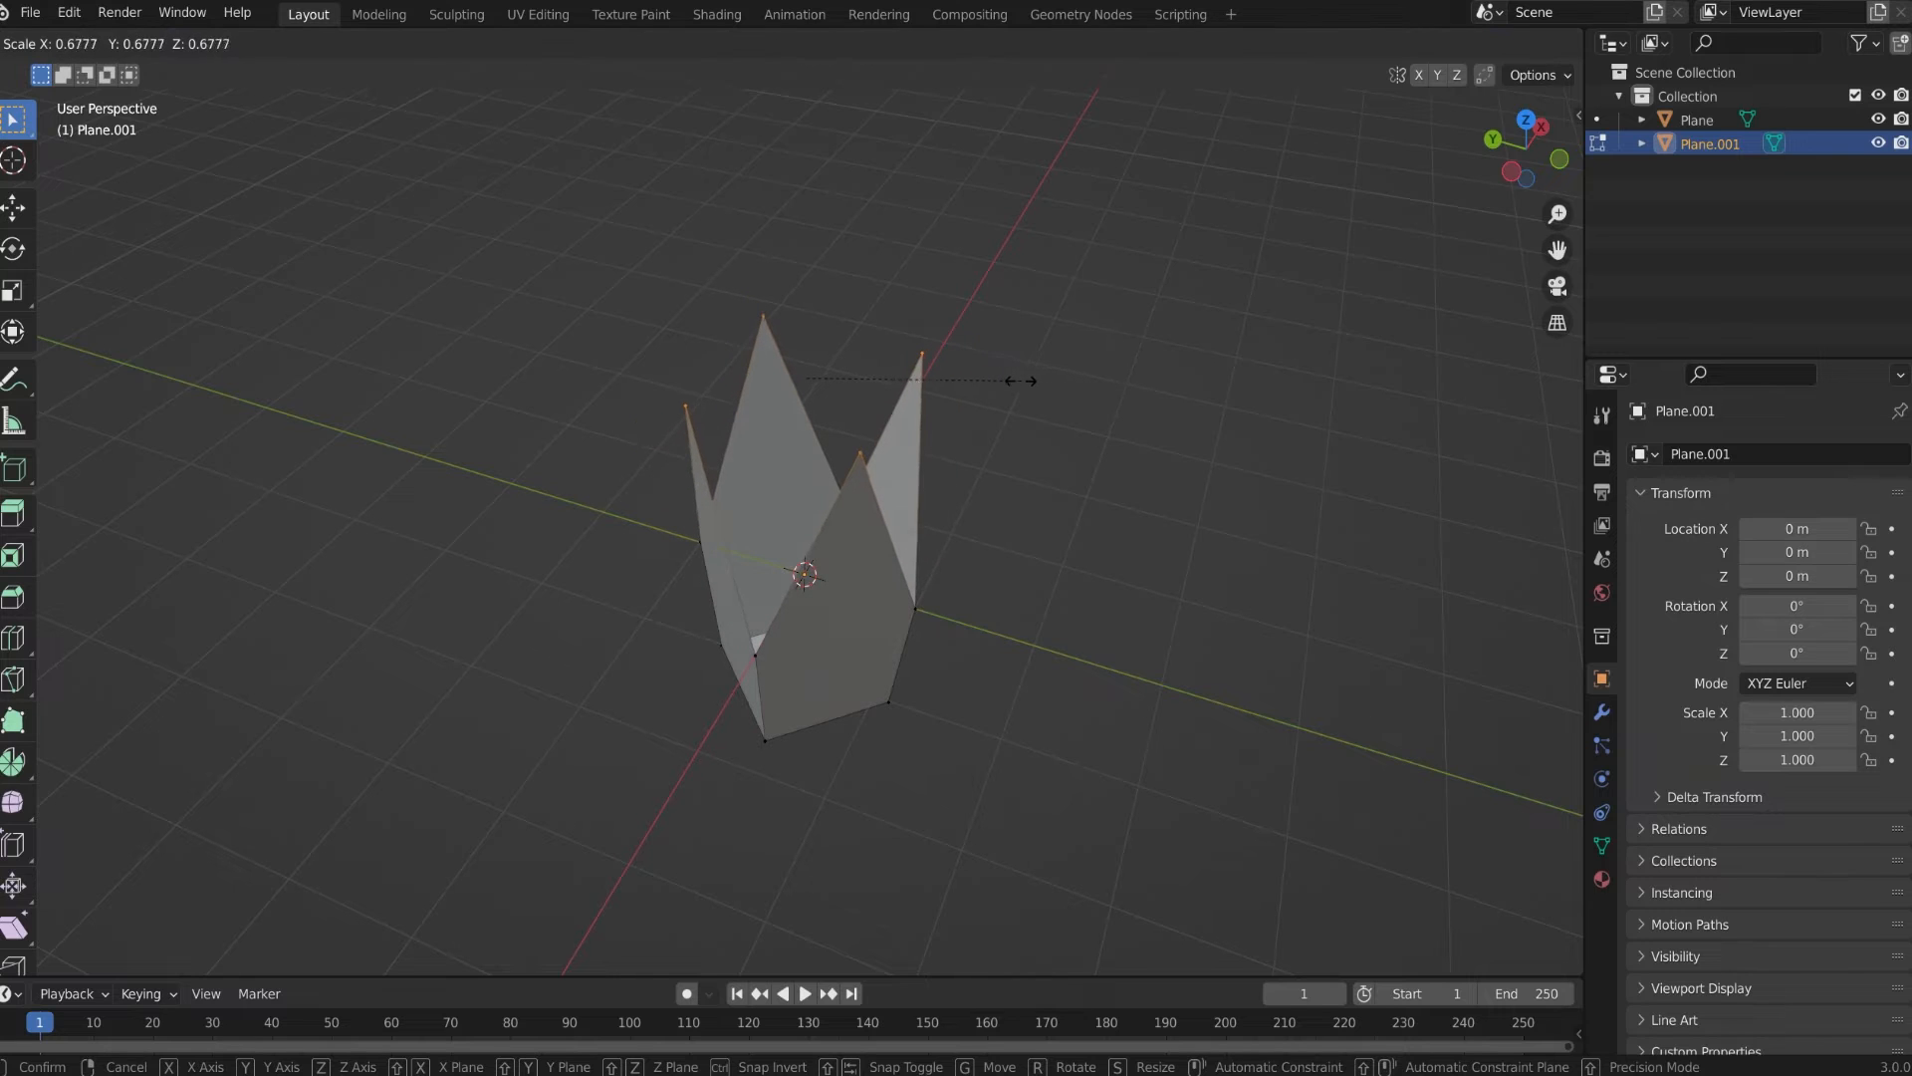
left_click(934, 397)
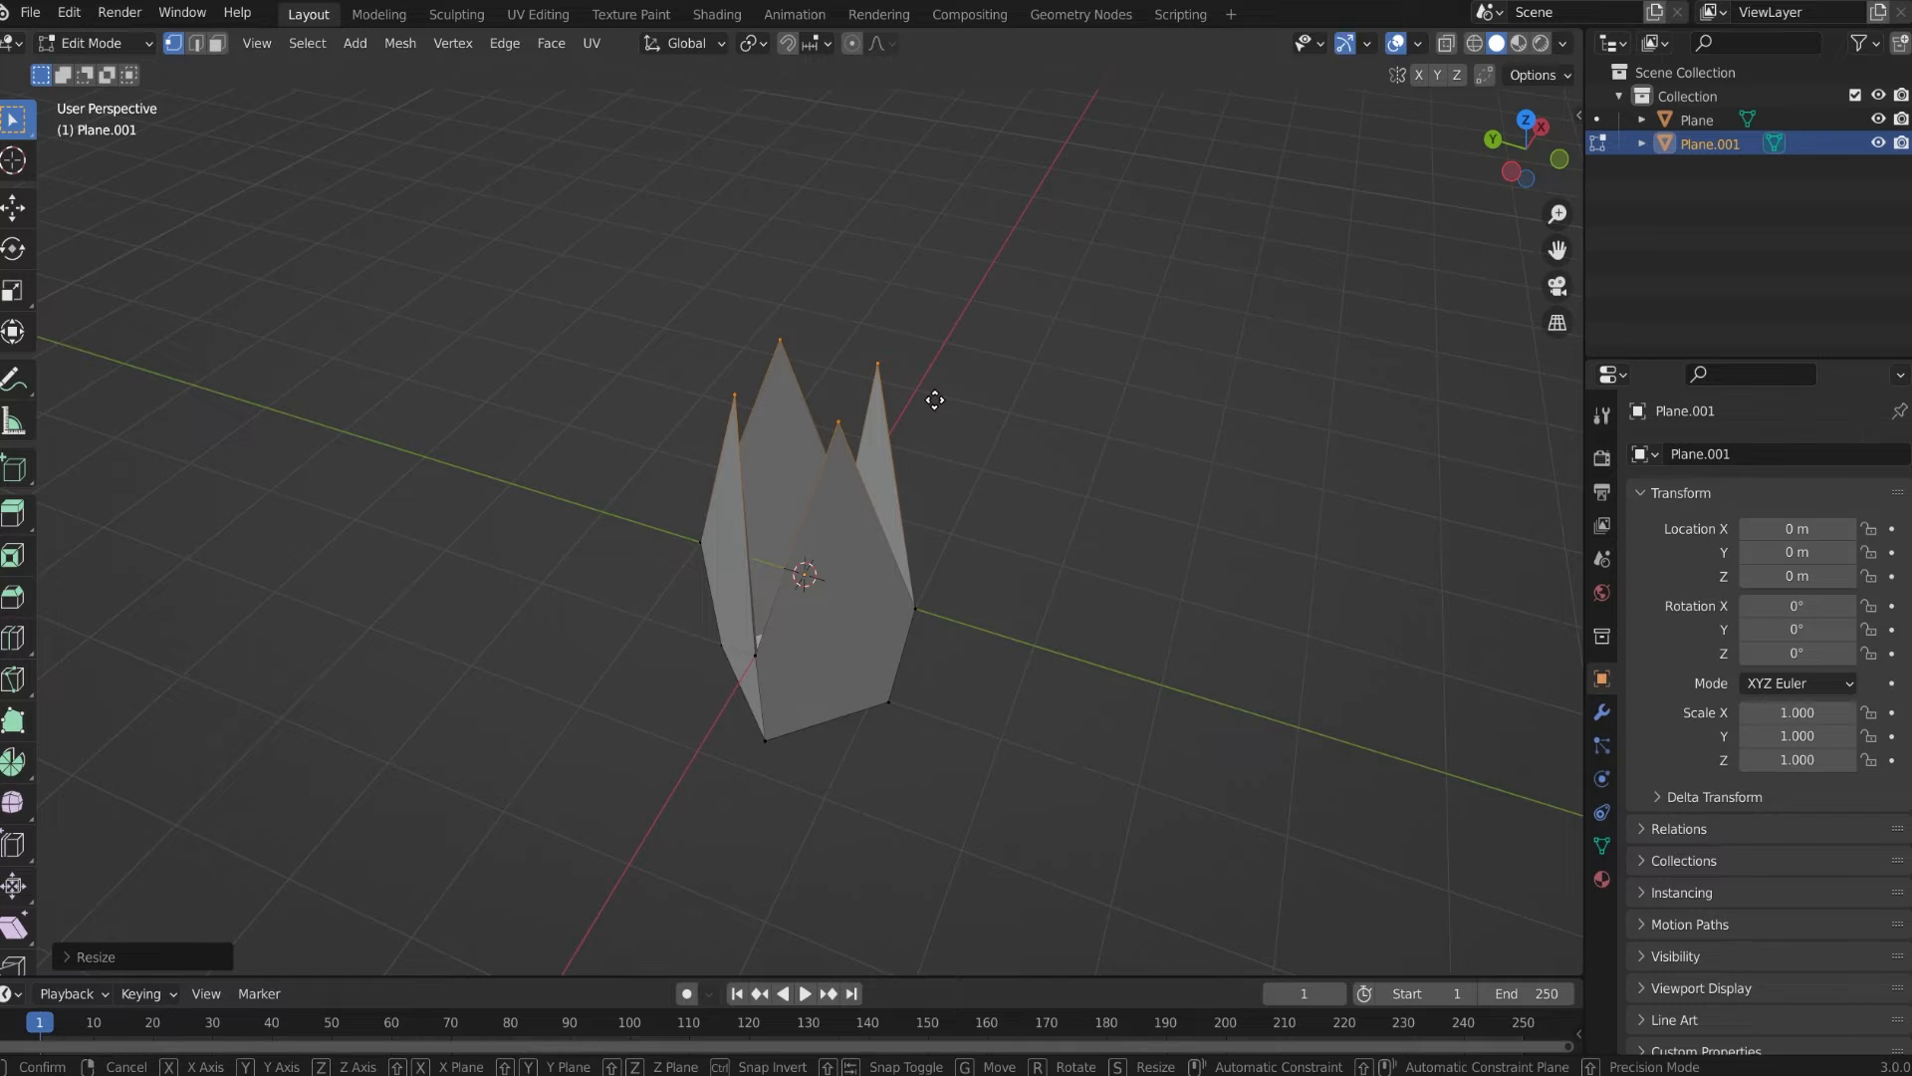
Lower the four upper tips along the Z axis by about 0.98 m and by a further 0.3 m
key("g")
key("z")
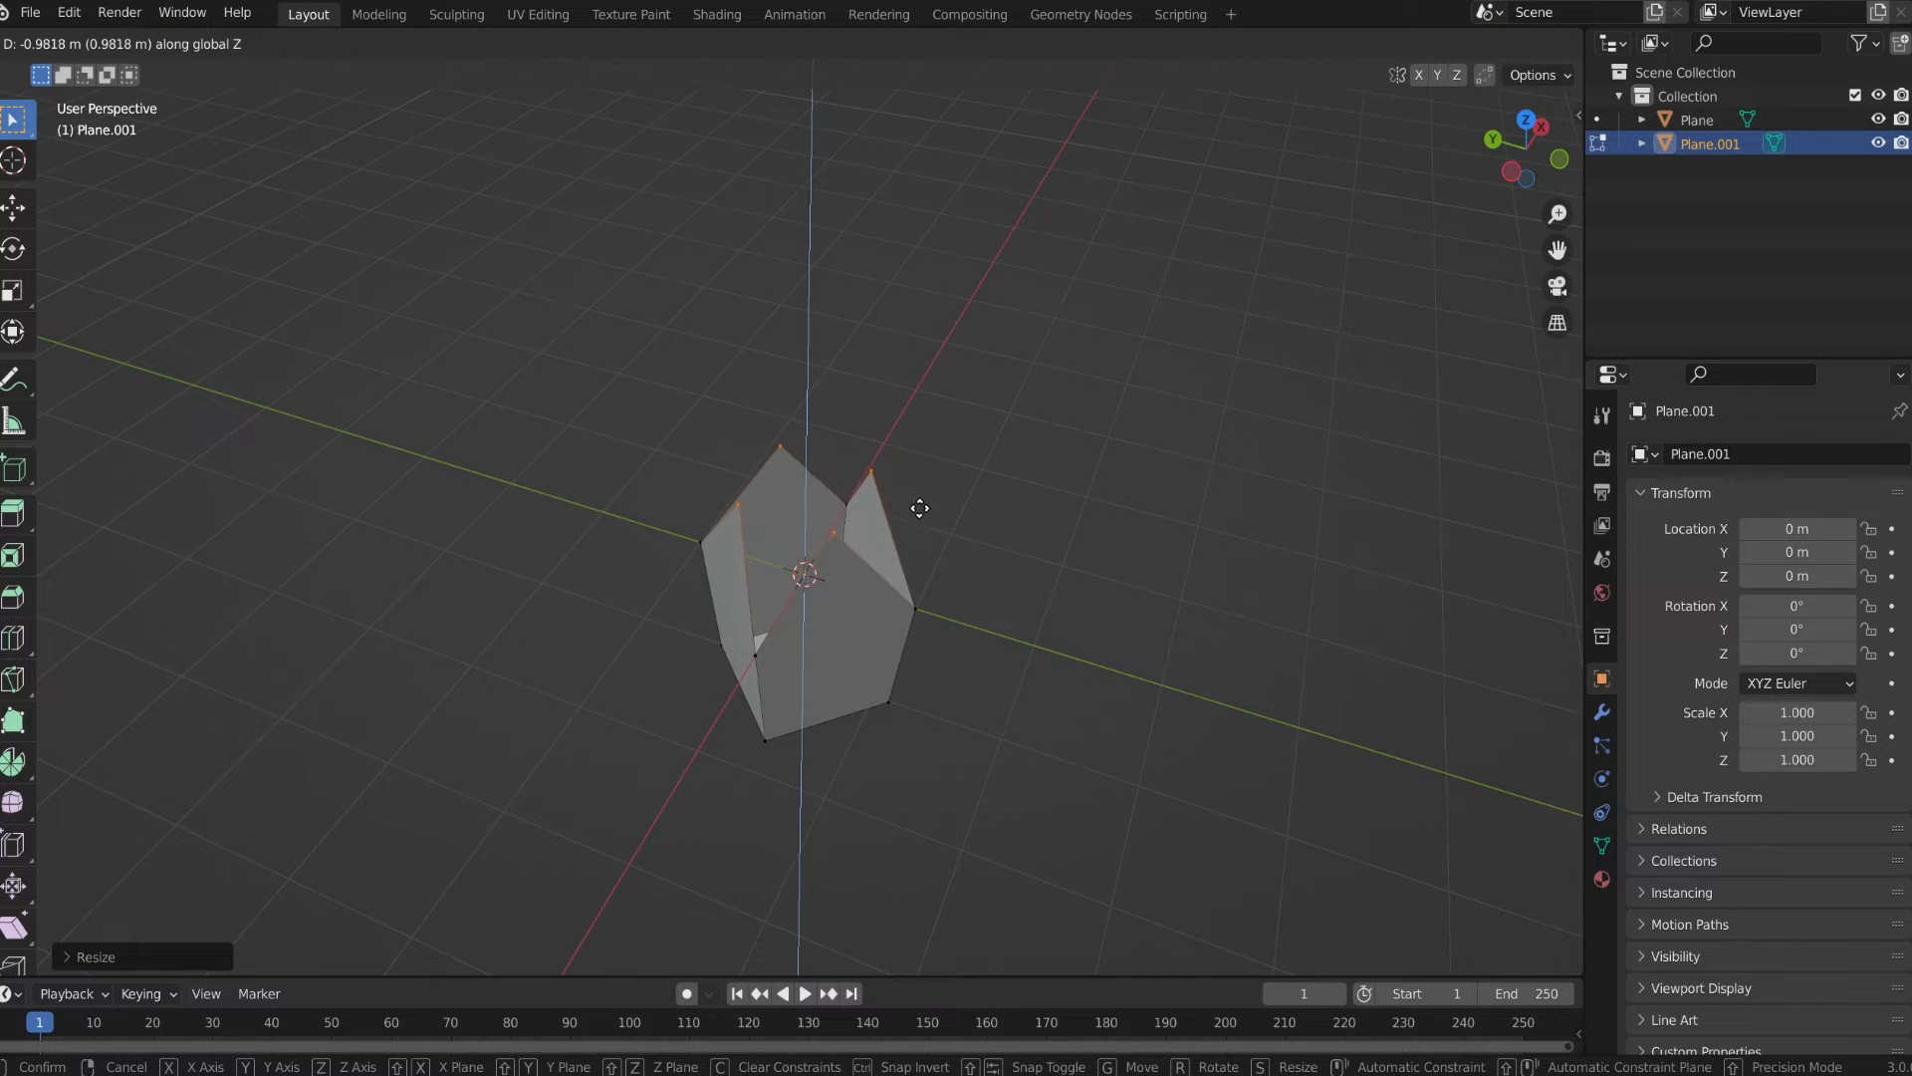
left_click(919, 507)
middle_click_drag(910, 512, 1132, 499)
scroll(819, 481, "up", 3)
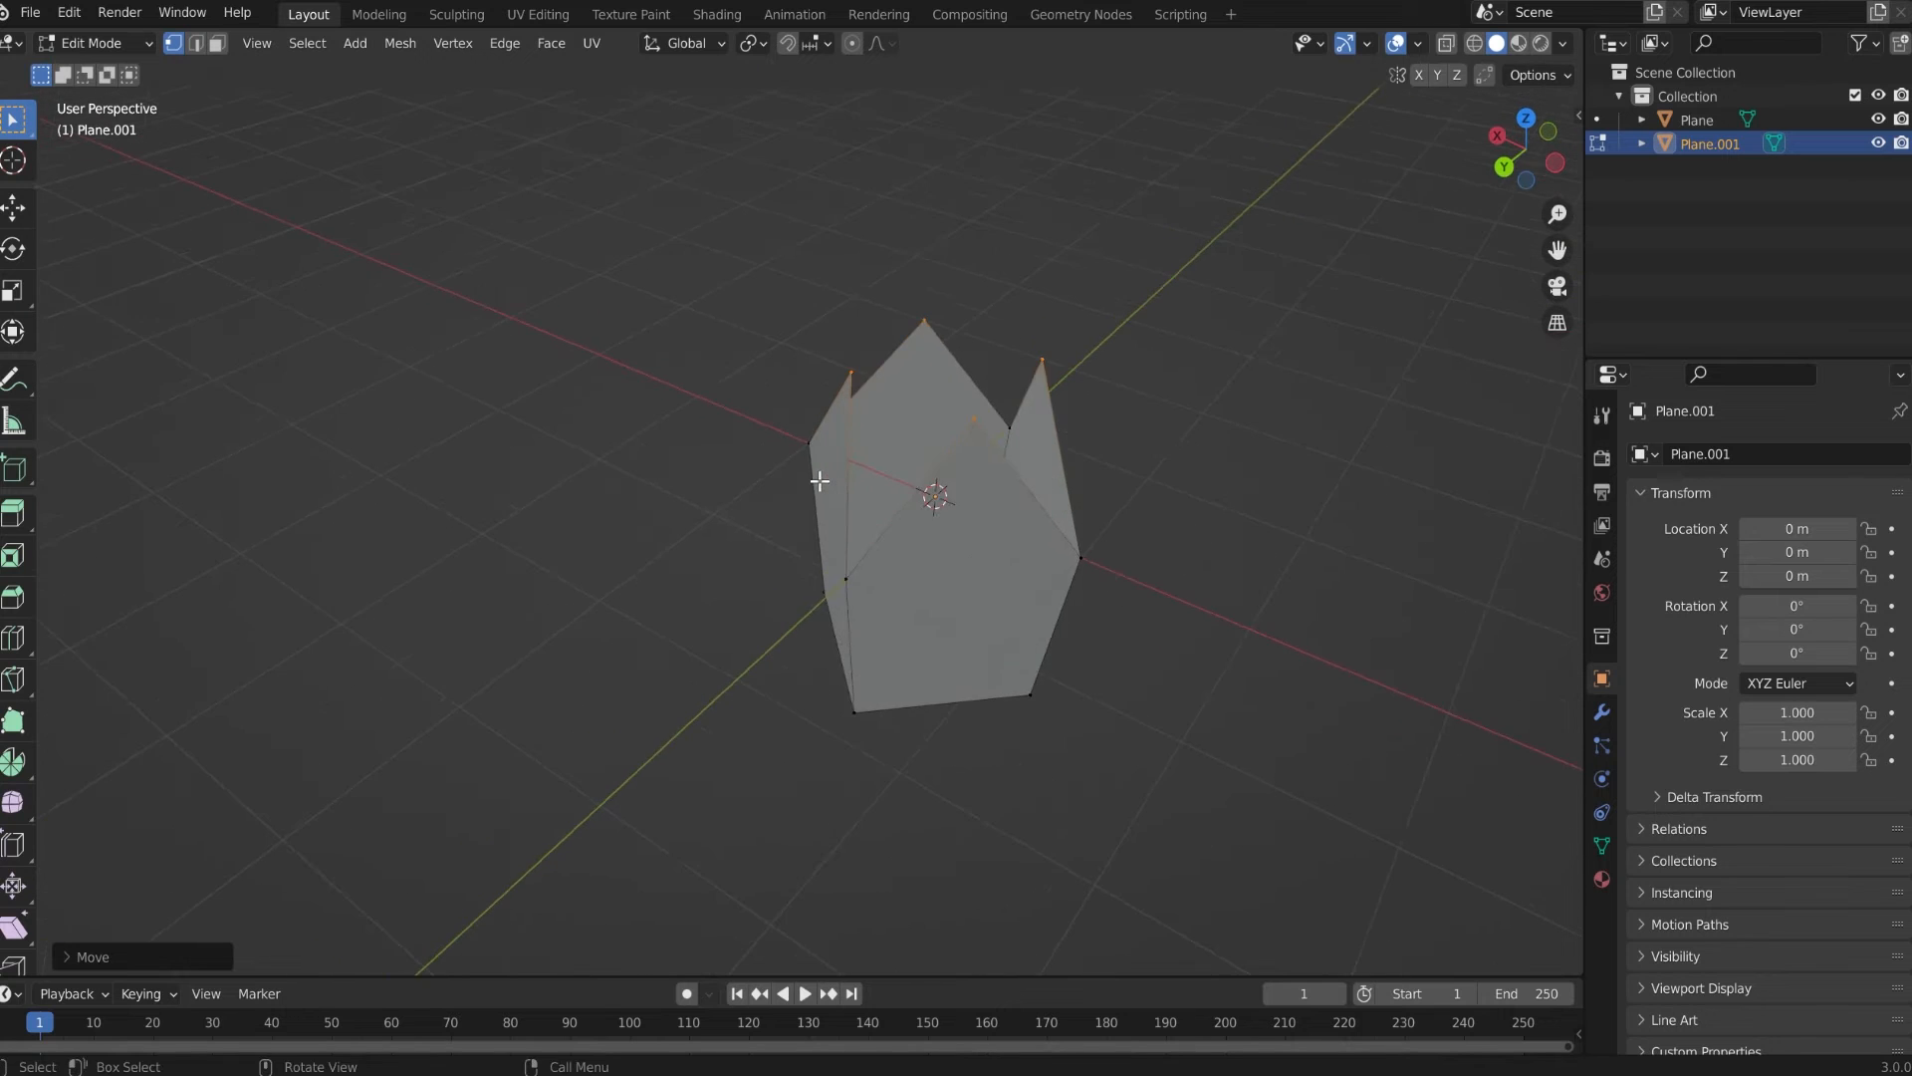
middle_click_drag(820, 481, 947, 482)
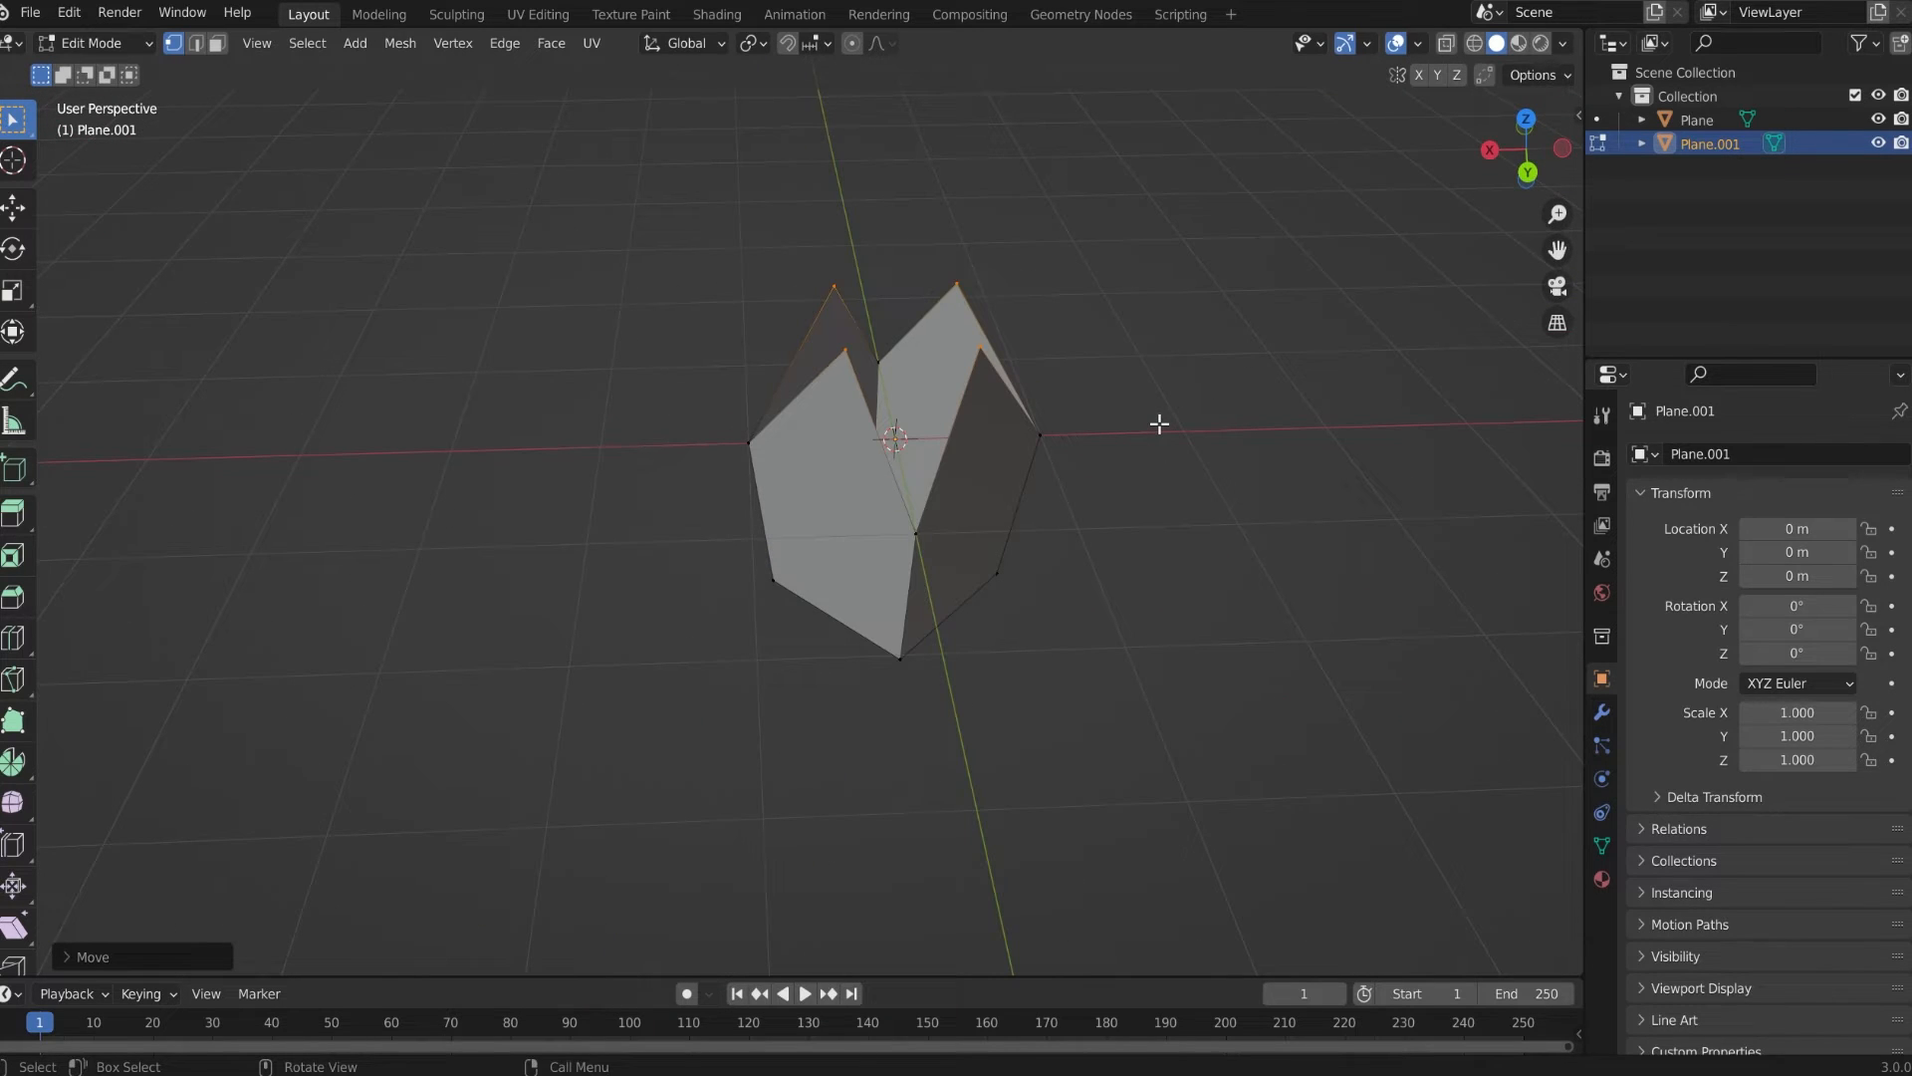
key("g")
key("z")
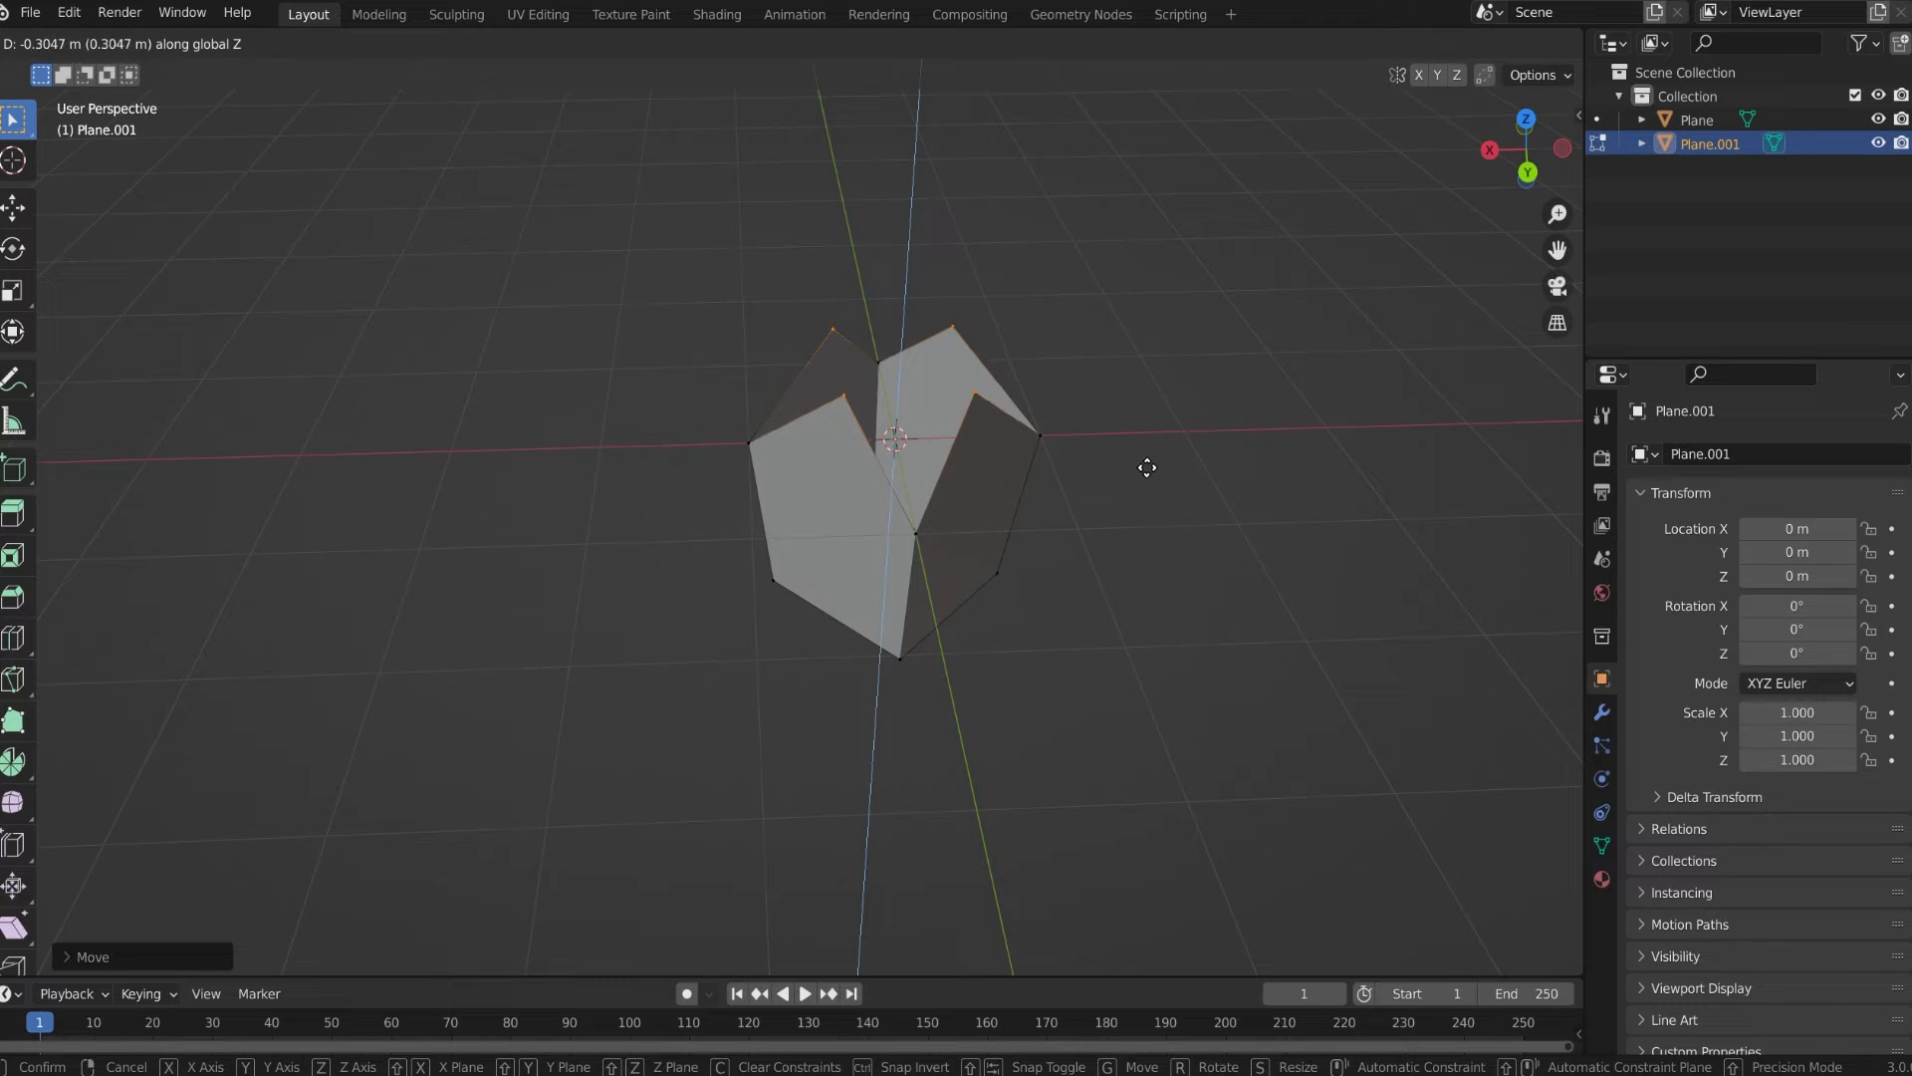
left_click(1147, 467)
Try to cut off the four upper tips with a vertex bevel
middle_click_drag(1147, 468, 1067, 401)
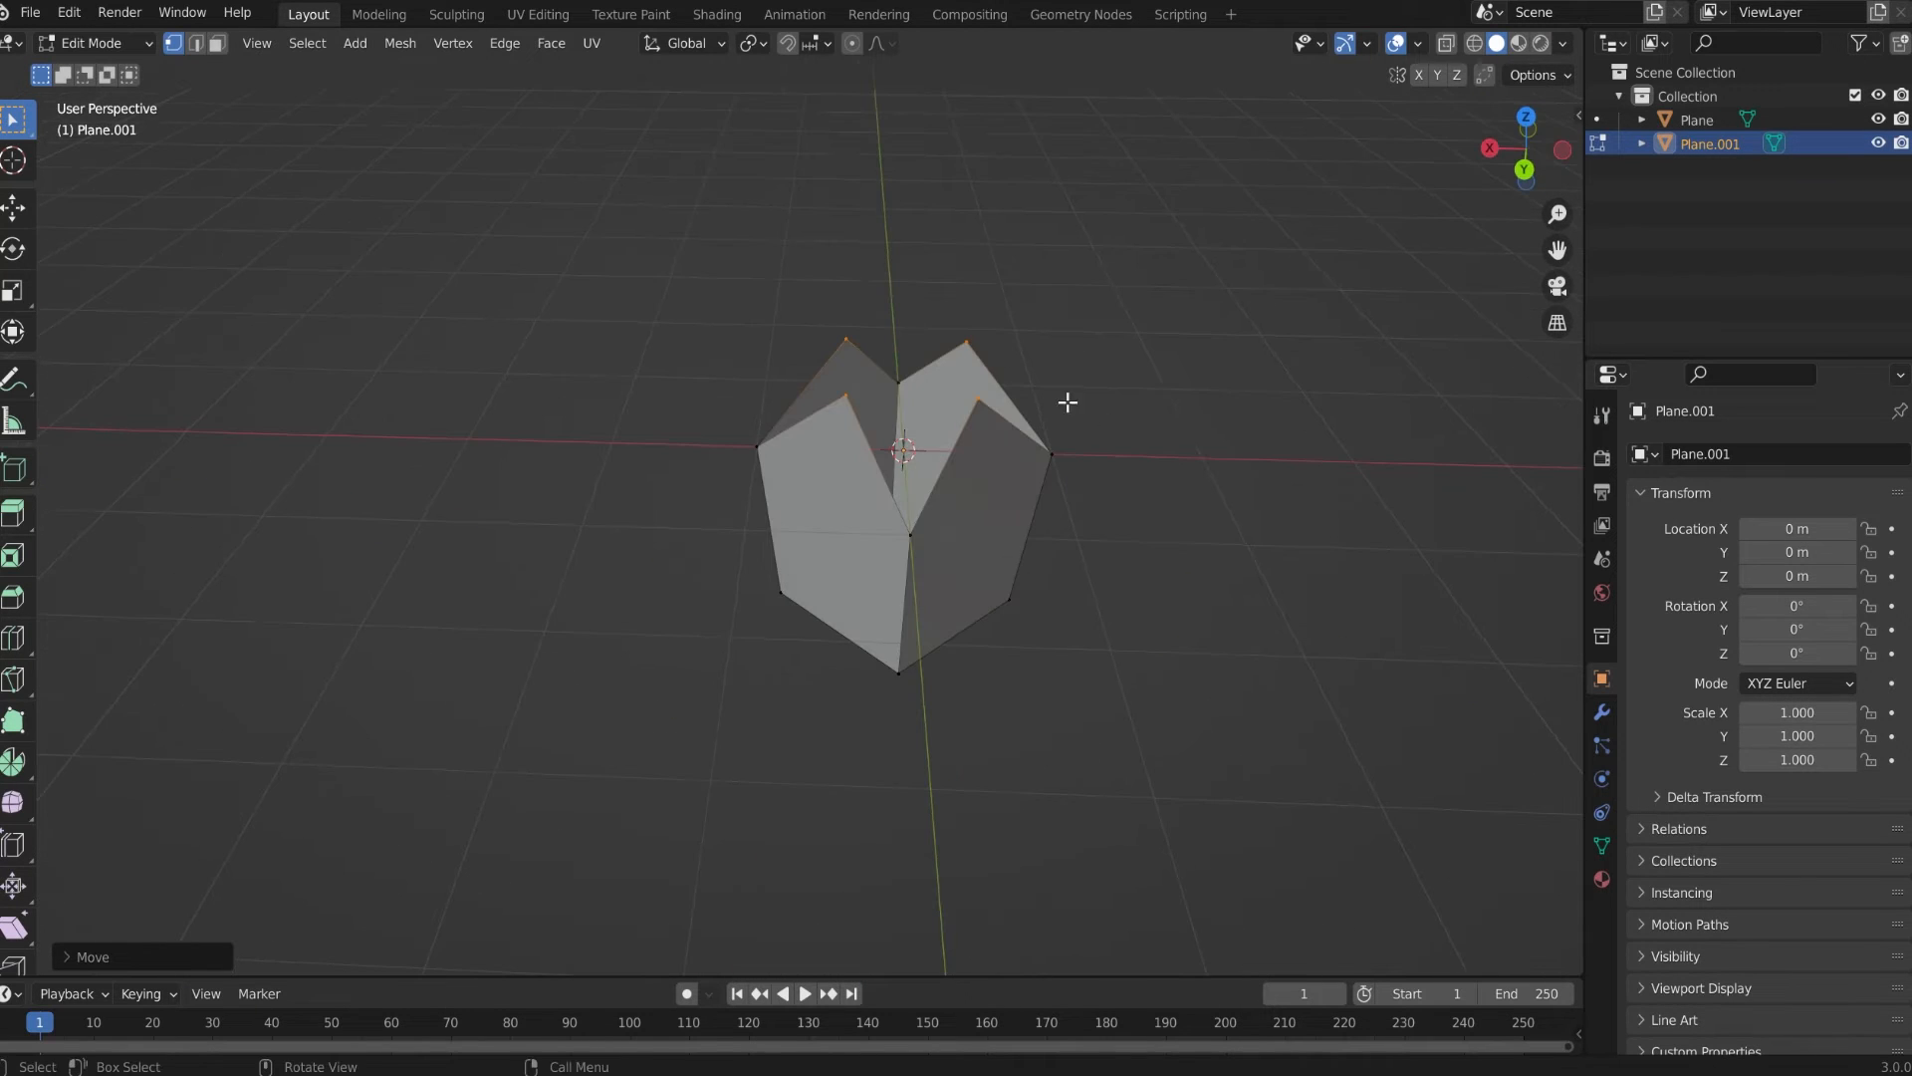
scroll(997, 334, "up", 3)
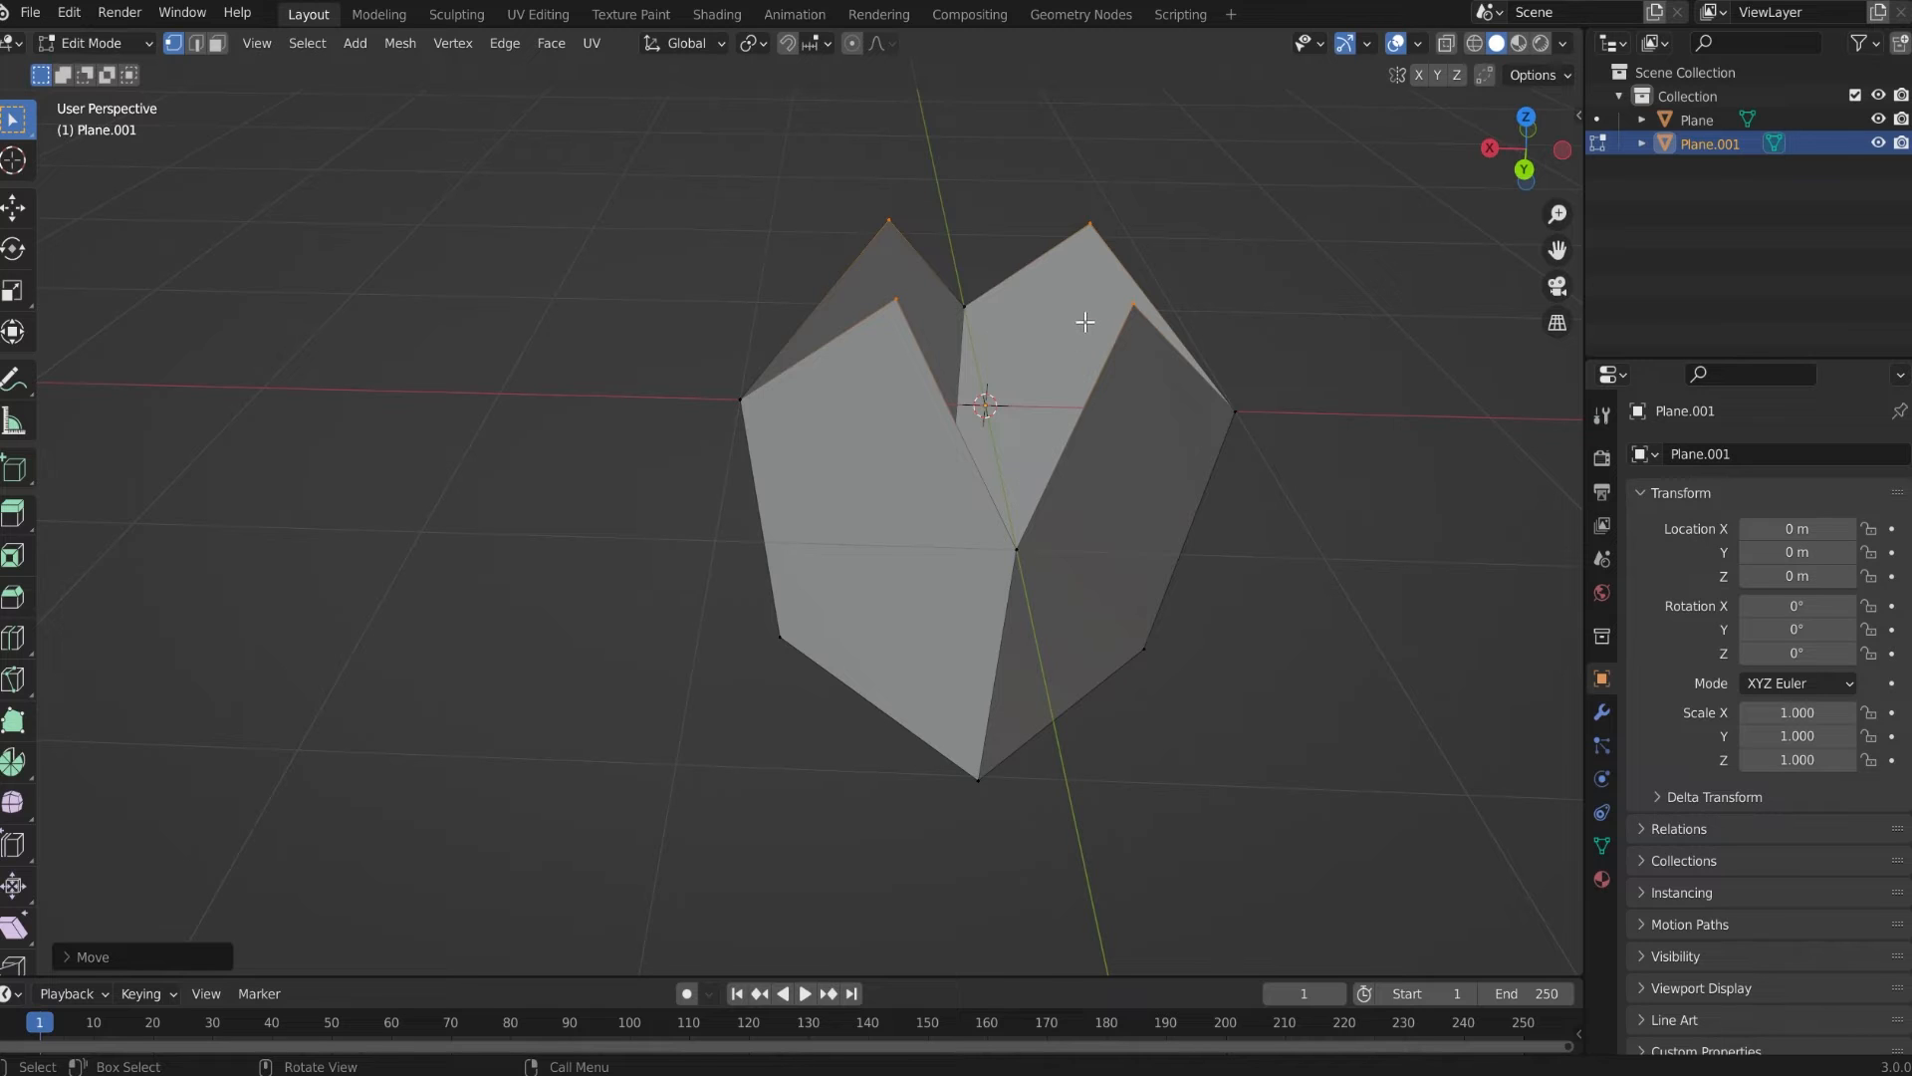
middle_click_drag(1079, 312, 1067, 370, "shift")
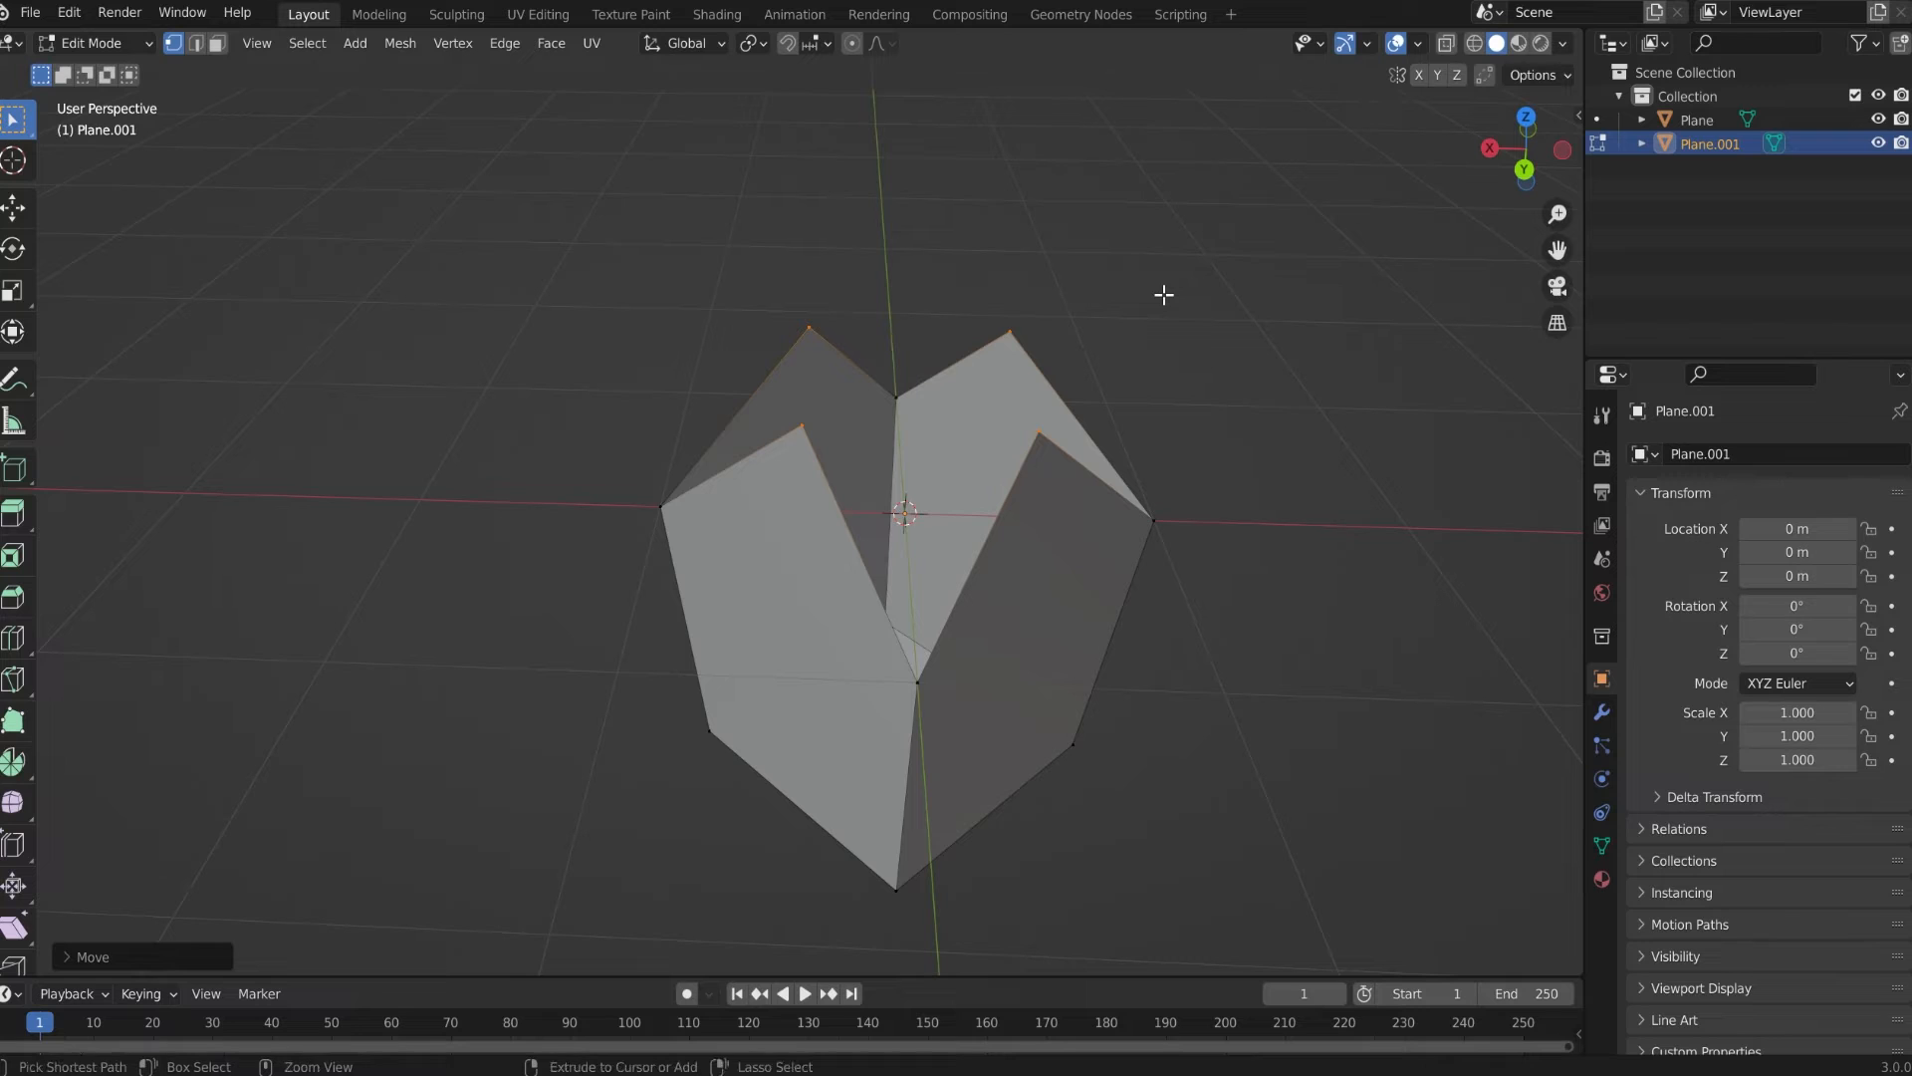
key("ctrl+b")
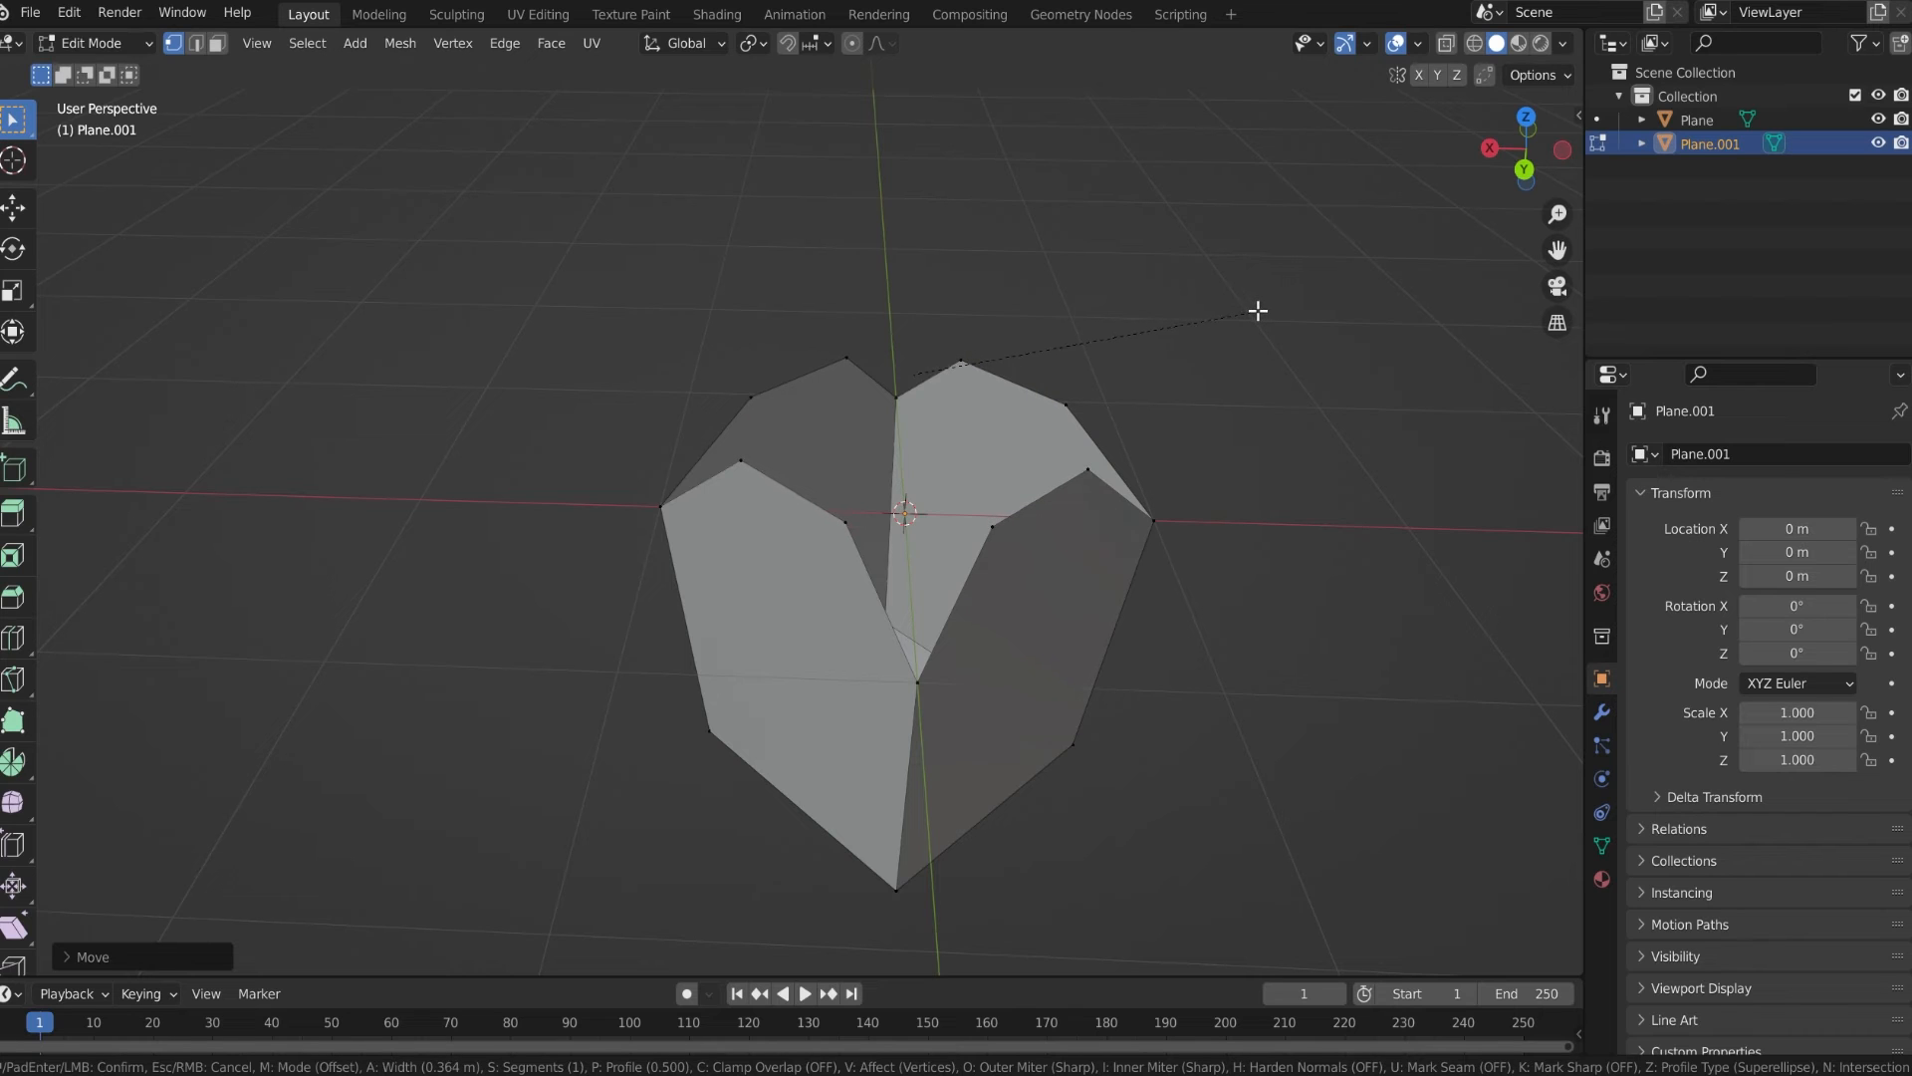
left_click(1243, 313)
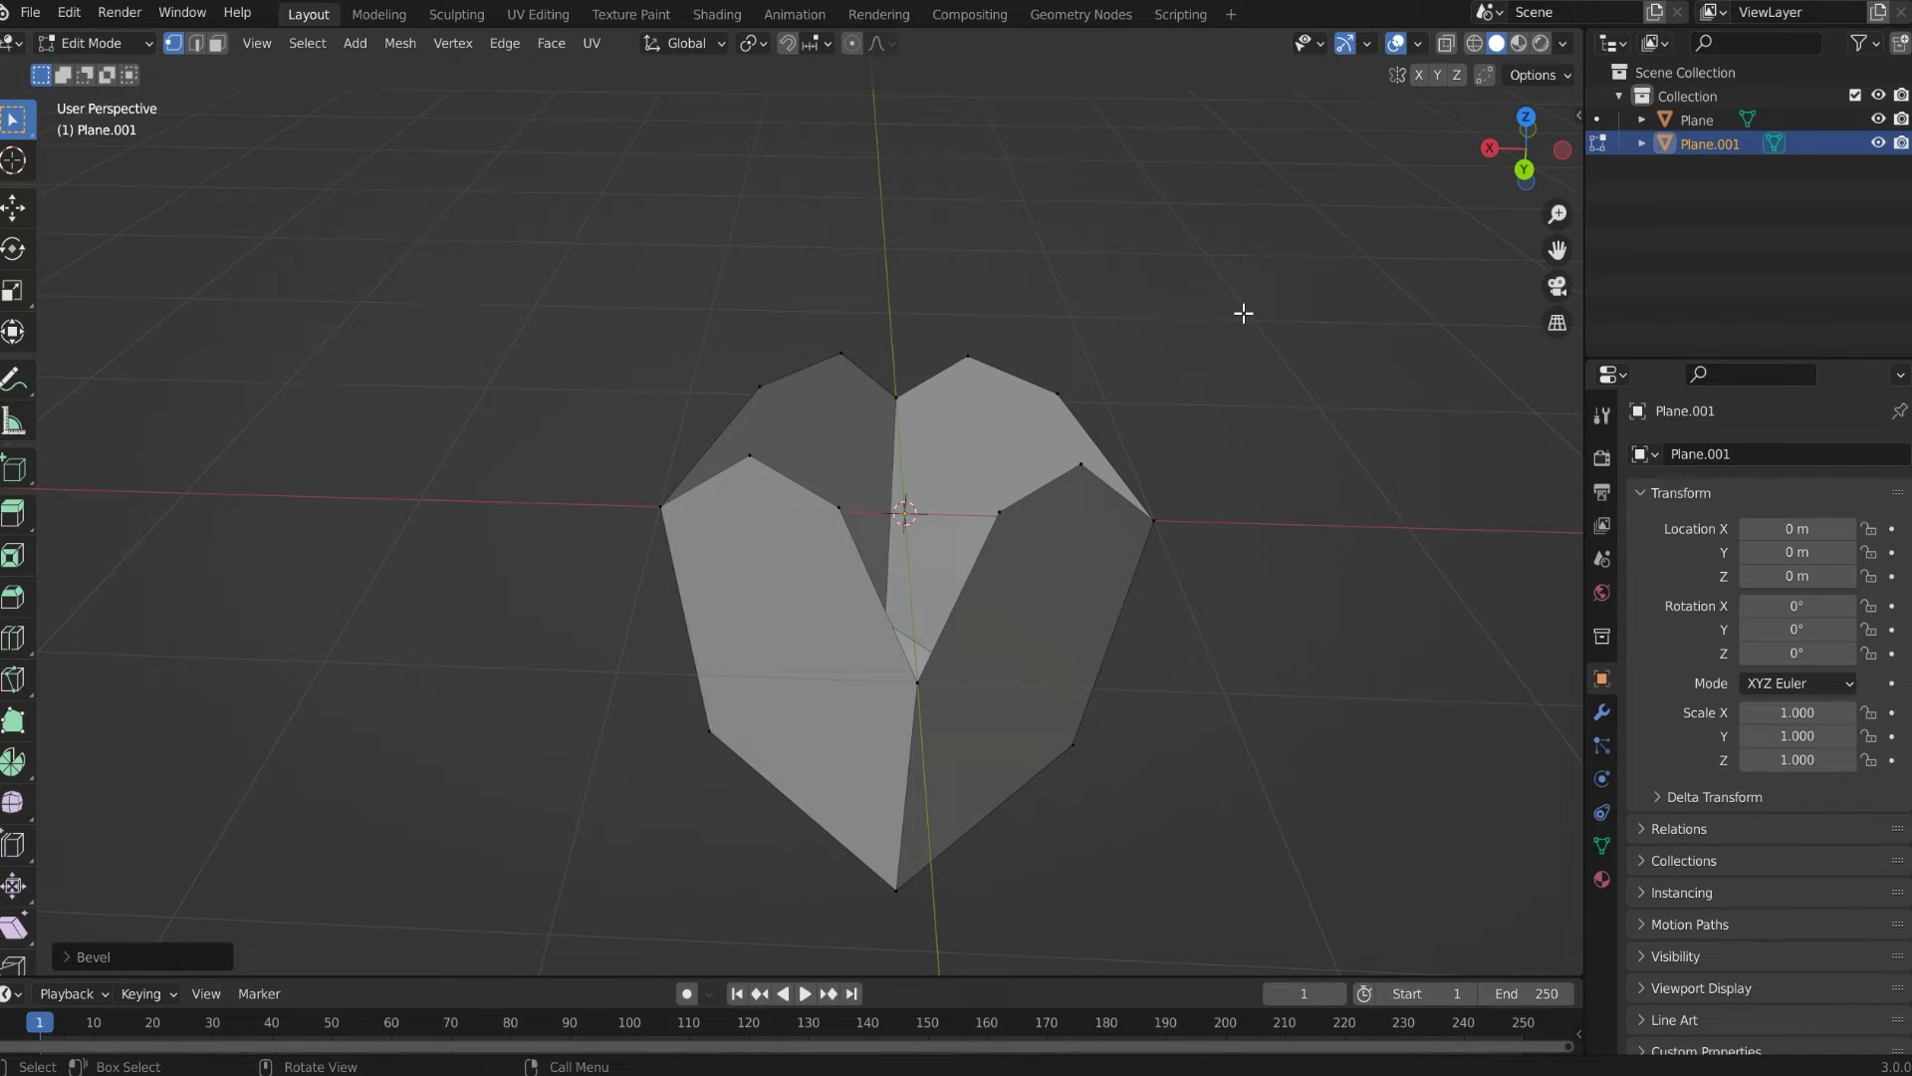
Undo the bevel on the four upper tips
middle_click_drag(841, 392, 1081, 343)
middle_click_drag(667, 452, 853, 428)
key("ctrl")
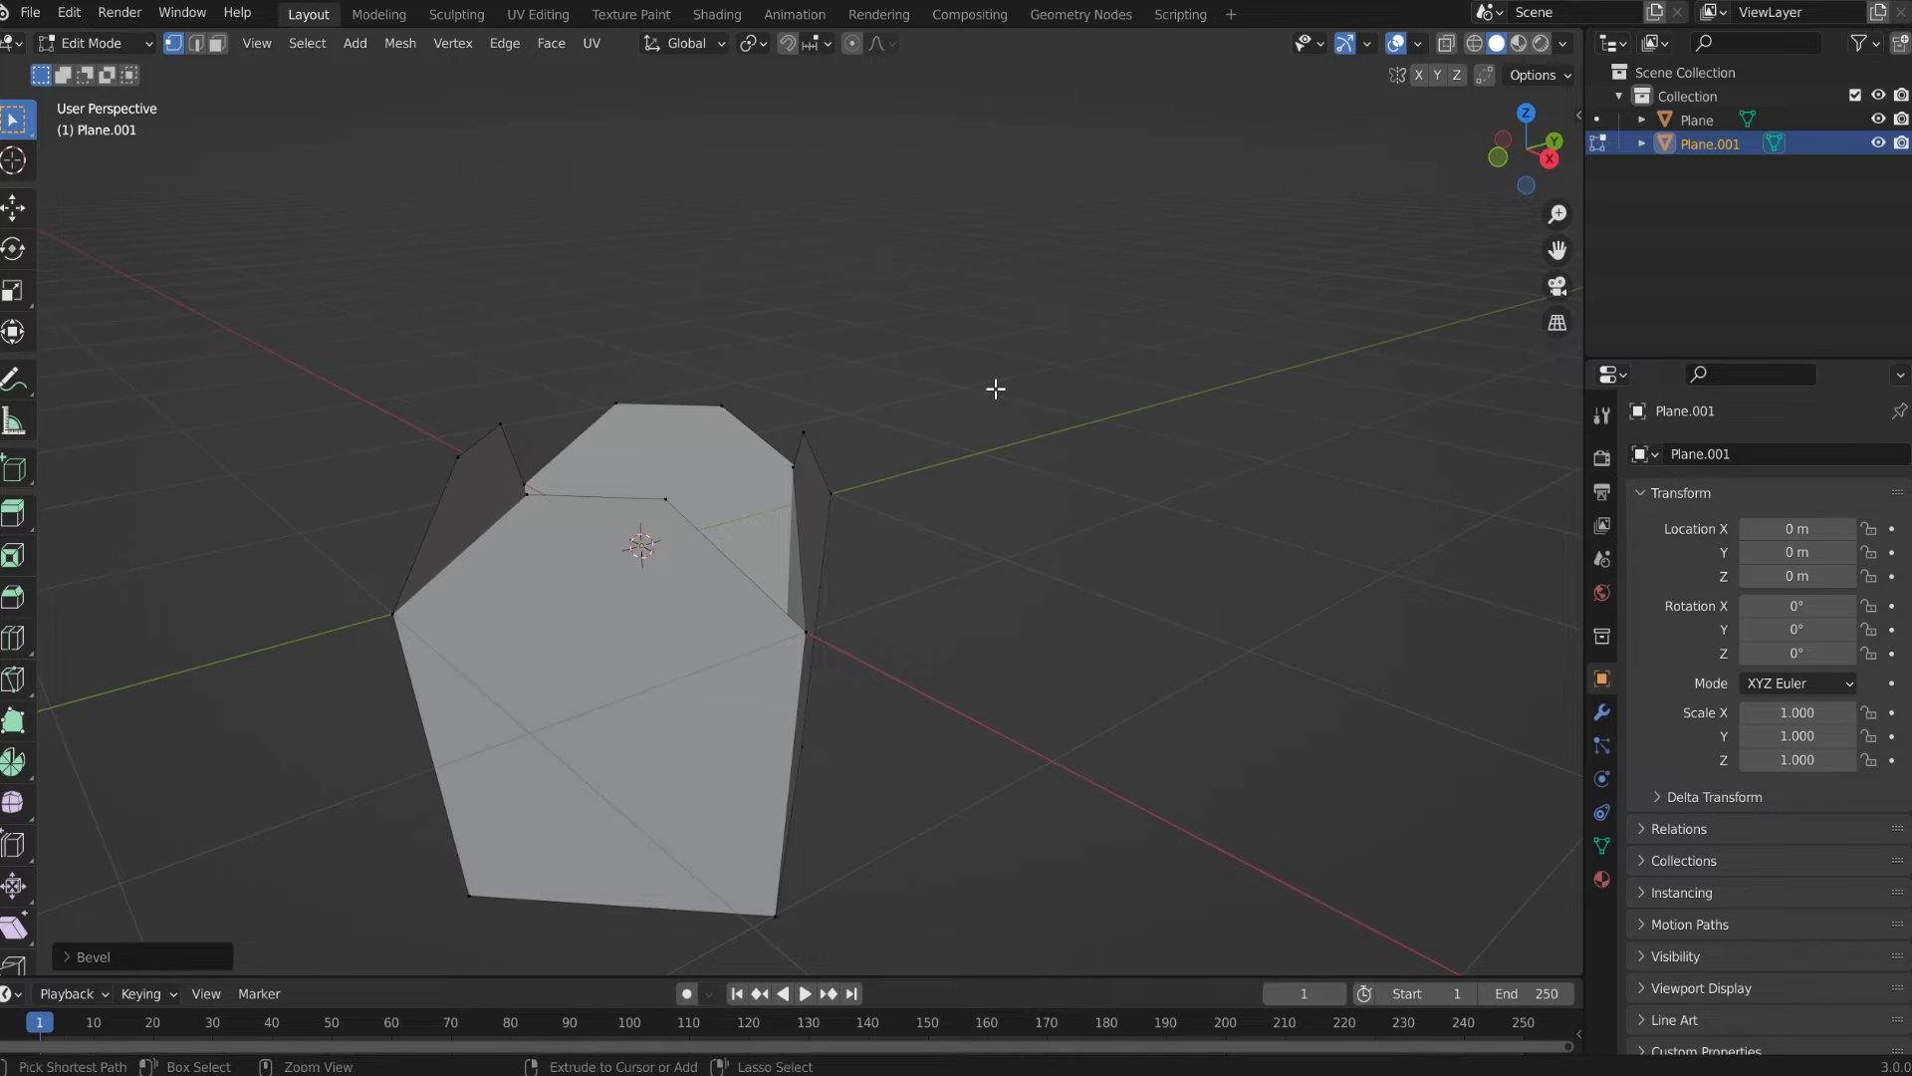
key("ctrl+z")
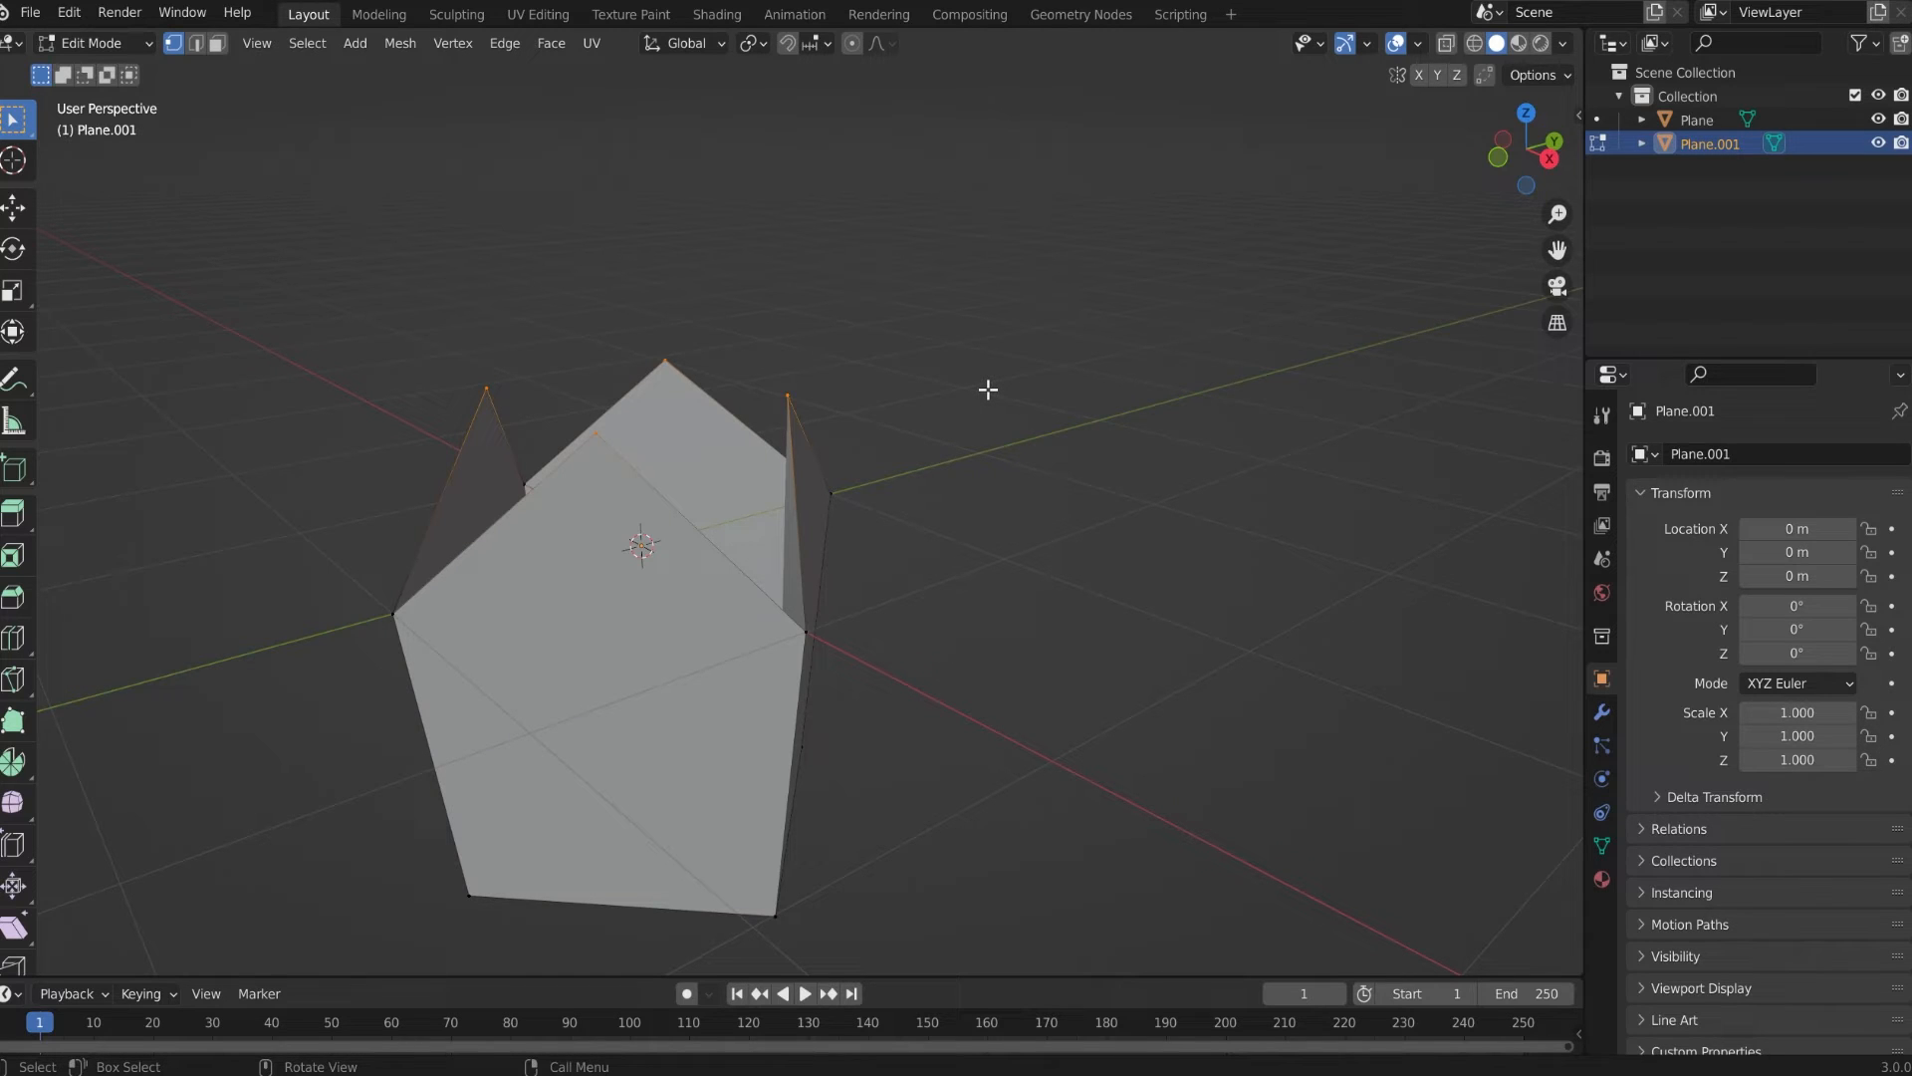
Raise the four upper tip vertices along the Z axis by about 0.55 m
key("g")
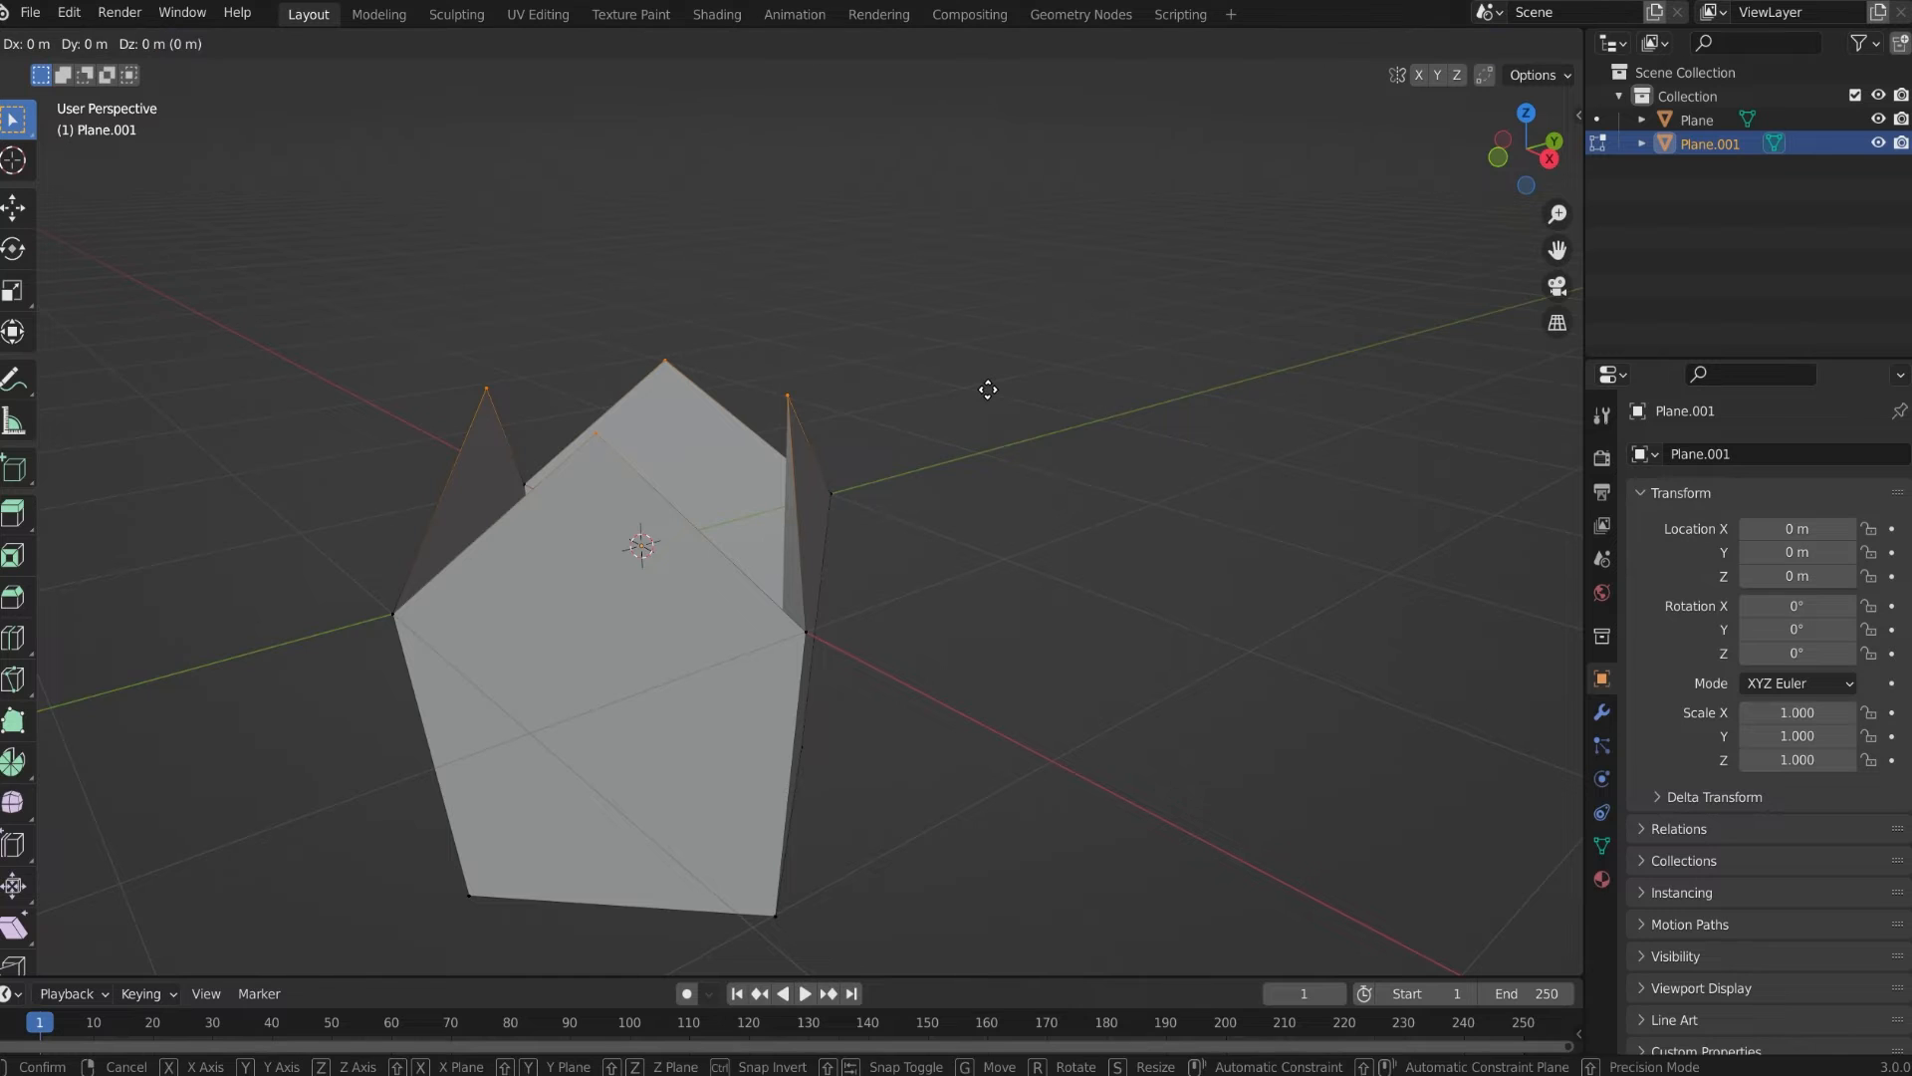
key("z")
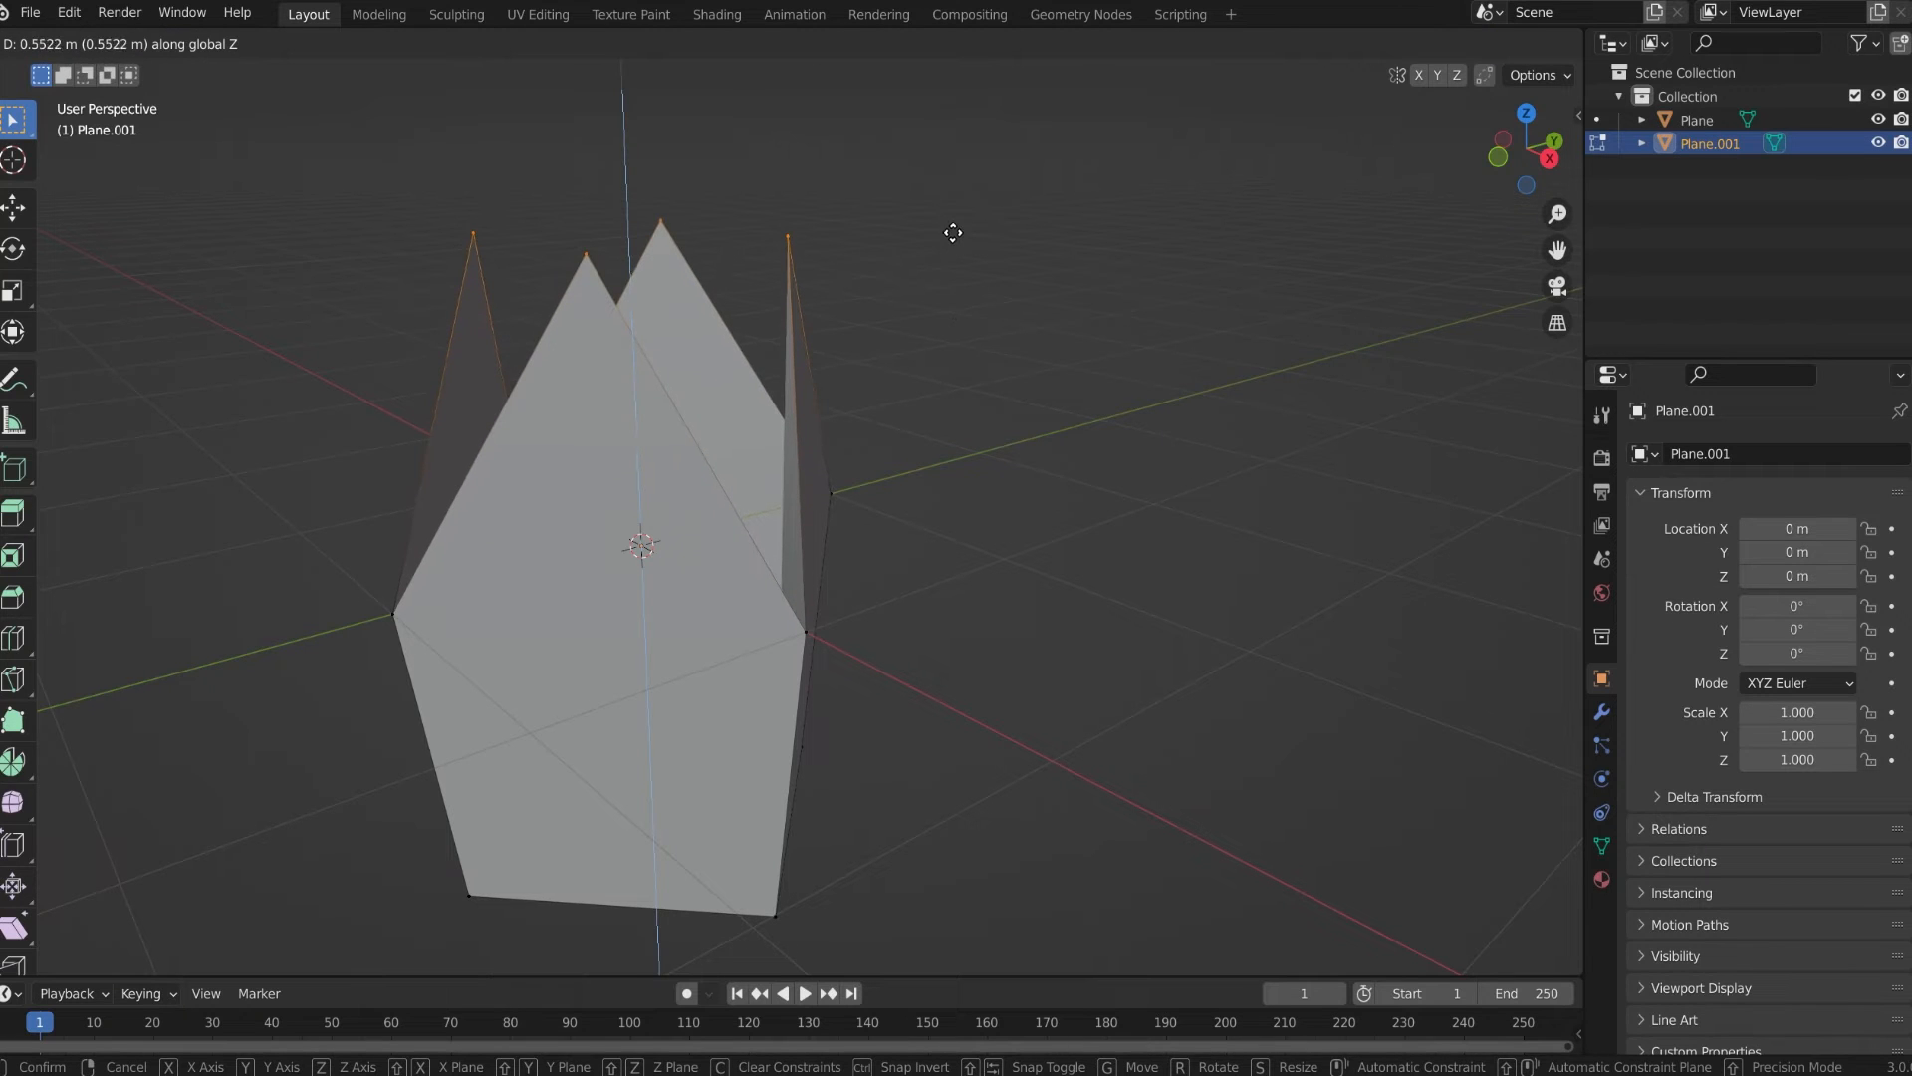
left_click(953, 232)
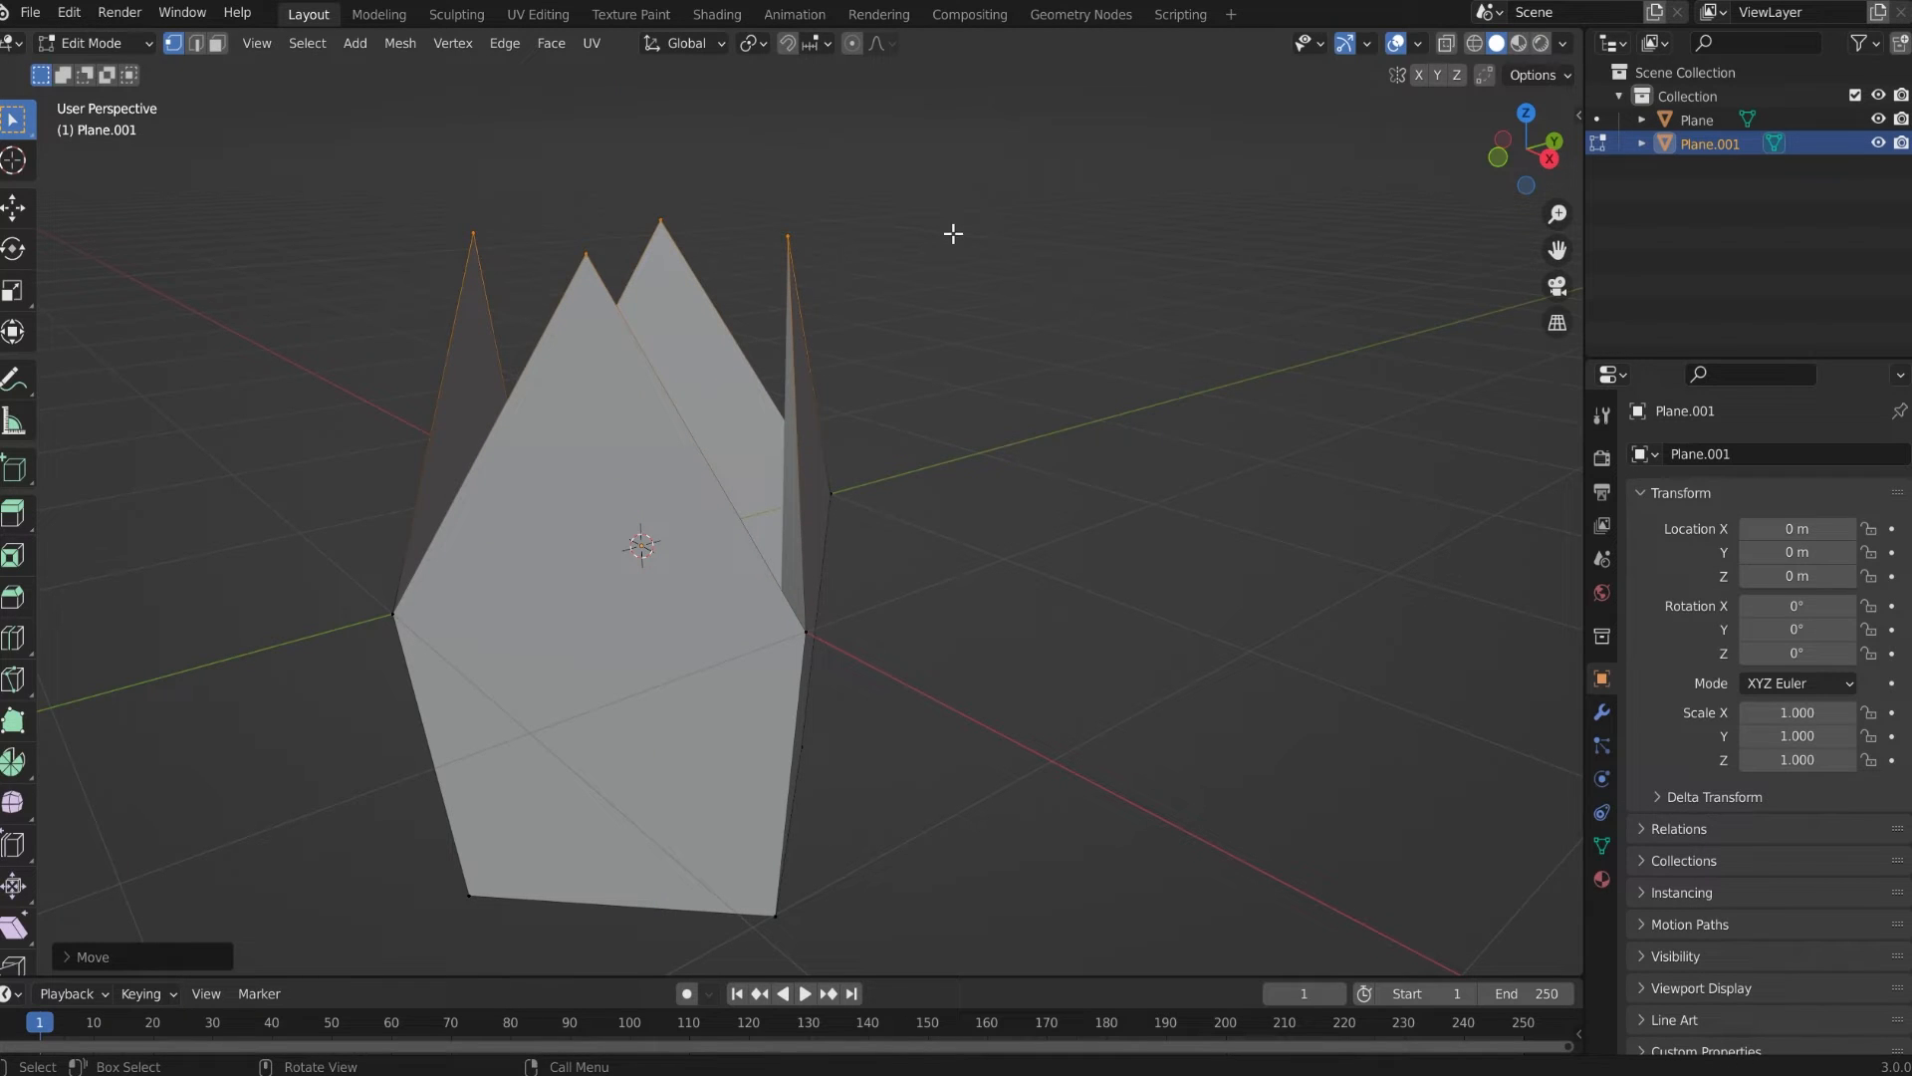
Cut off the four upper tips with a vertex bevel, giving each flap a flat top edge
key("ctrl")
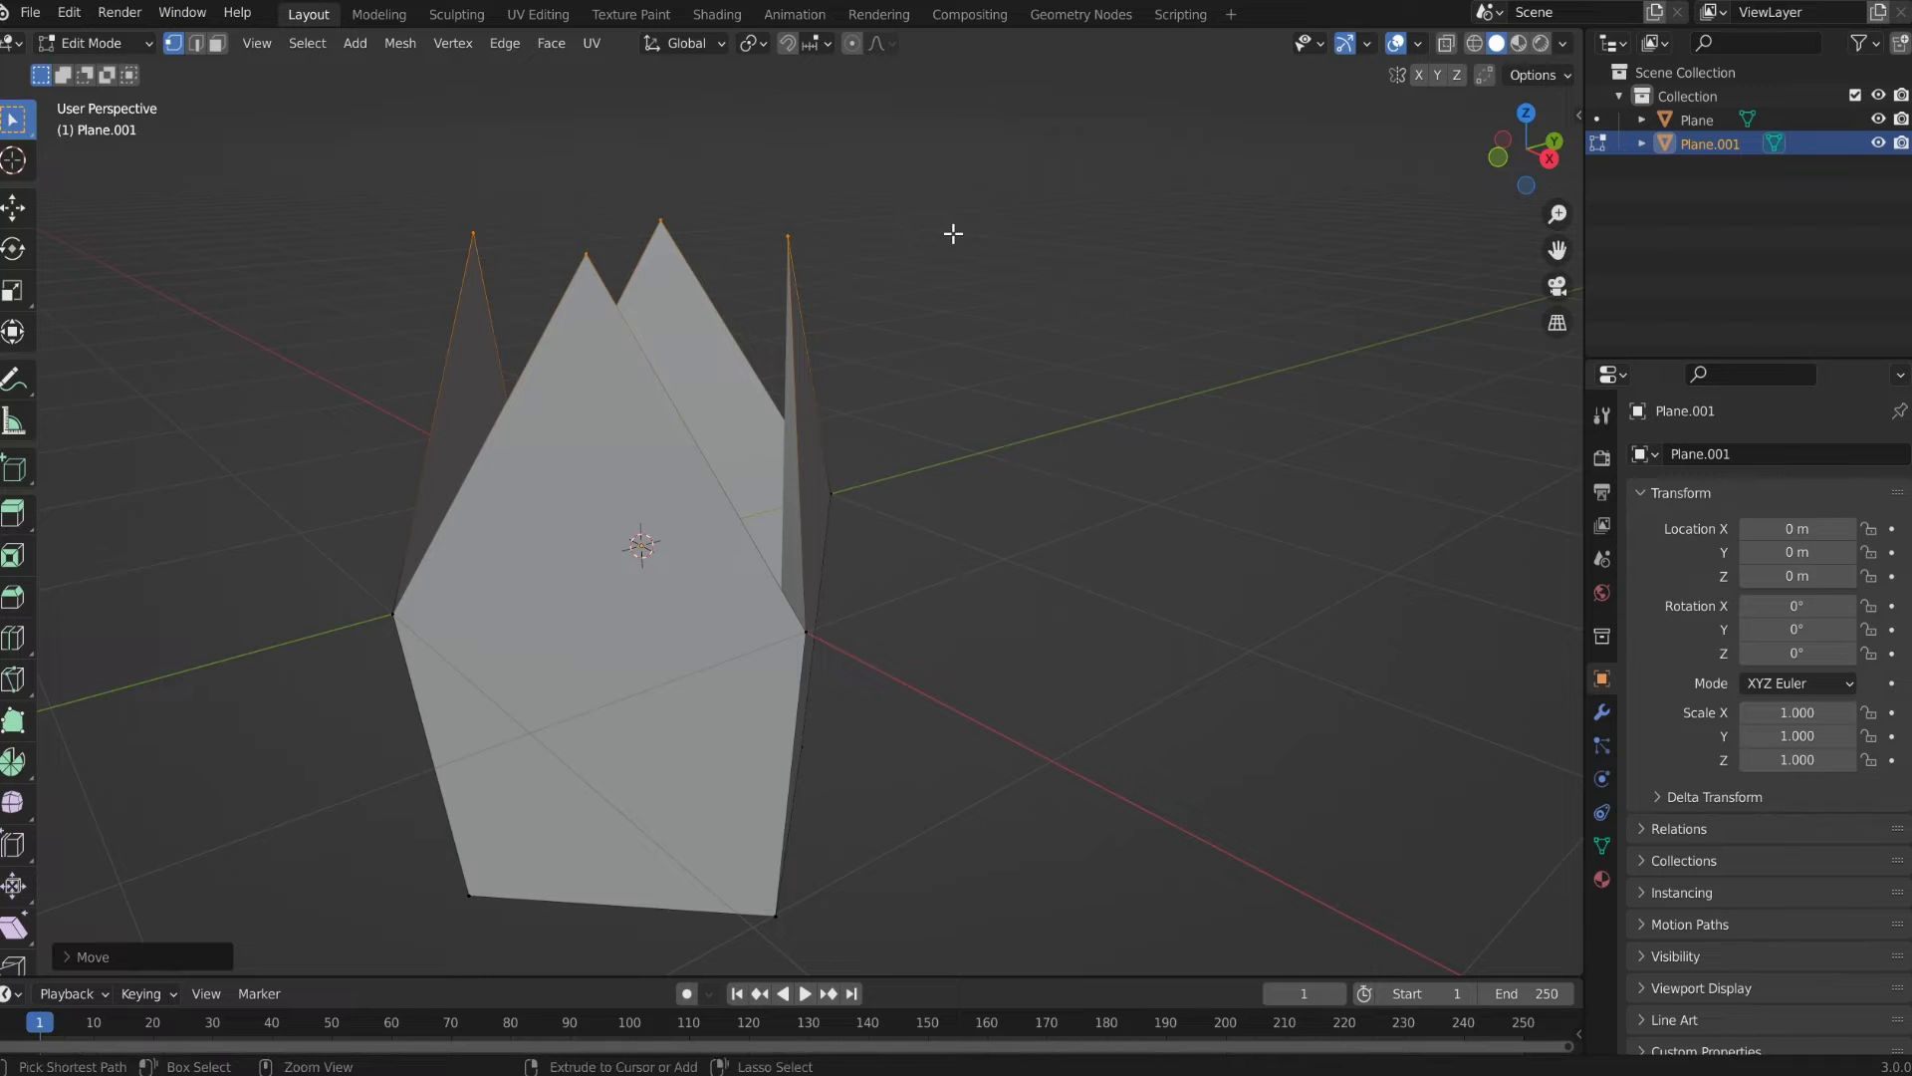
key("ctrl+b")
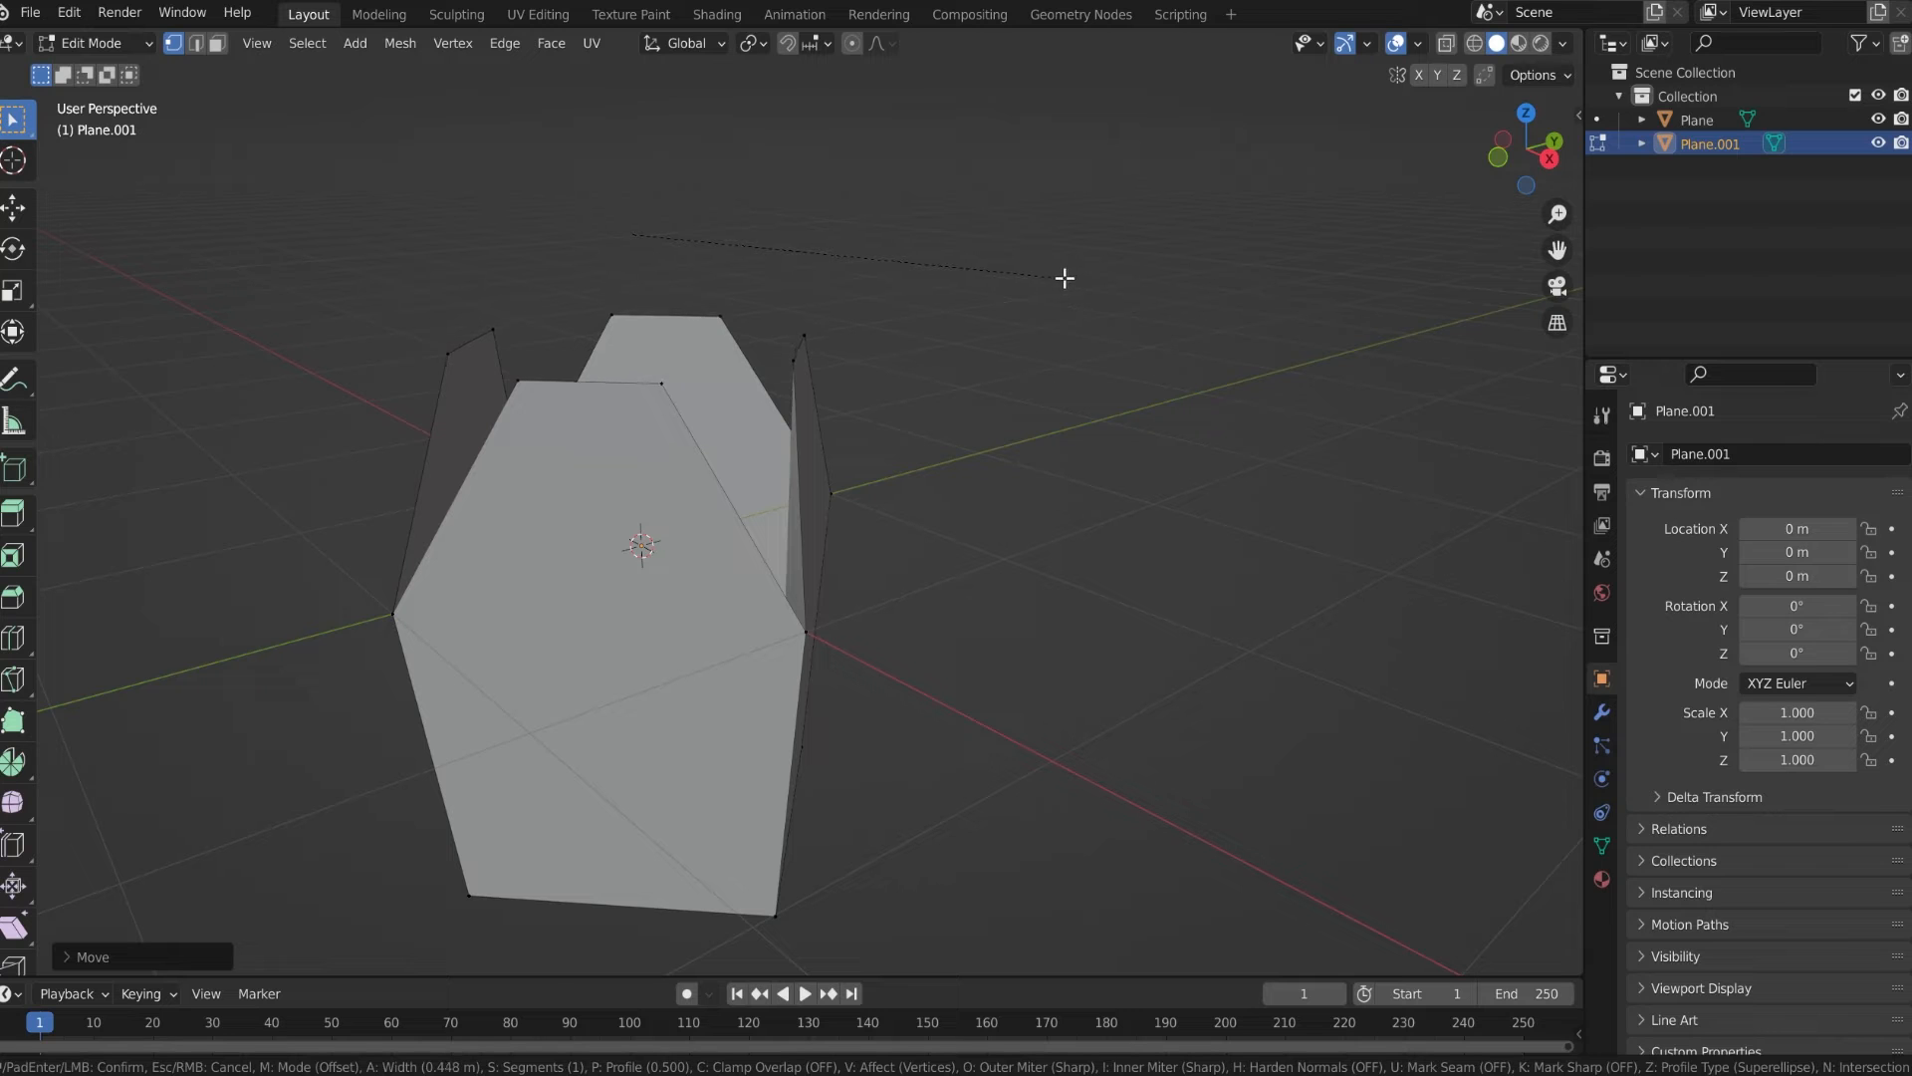
left_click(1089, 282)
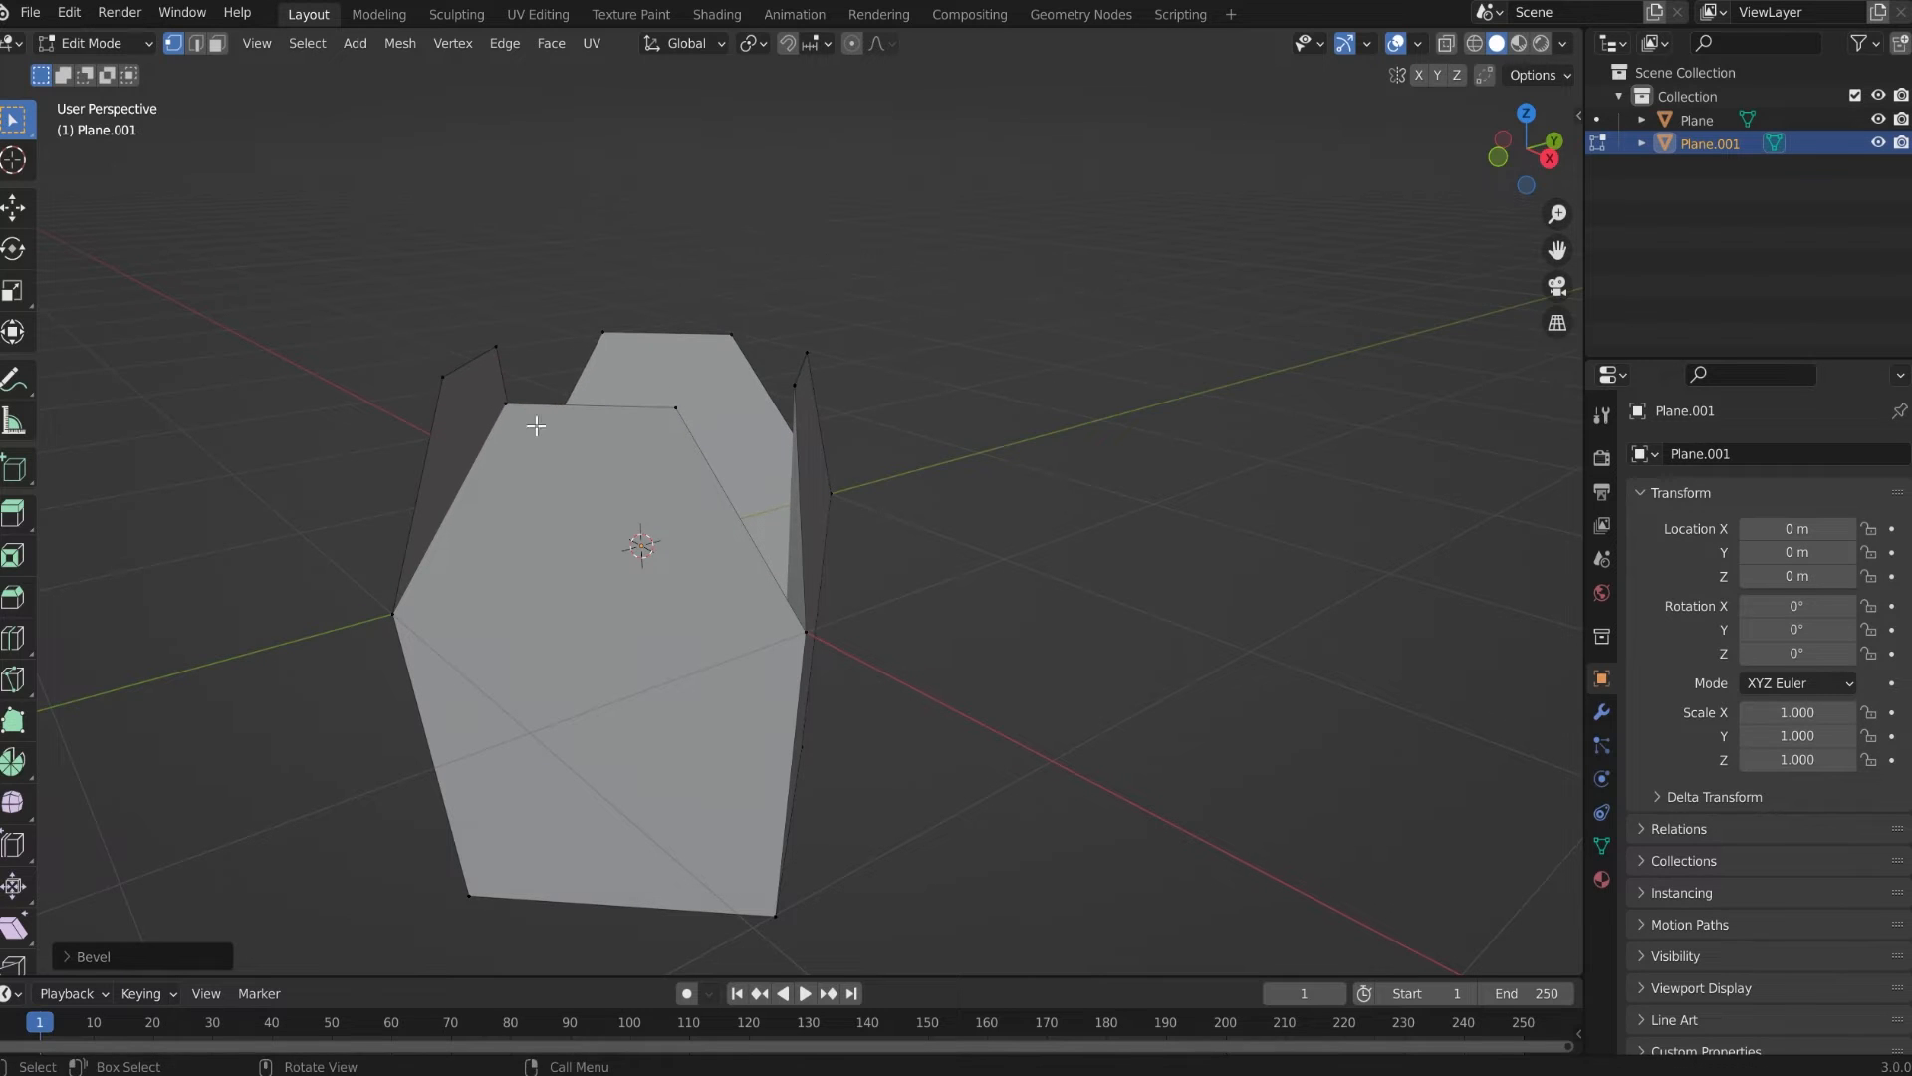
middle_click_drag(536, 426, 824, 415)
scroll(824, 415, "down", 3)
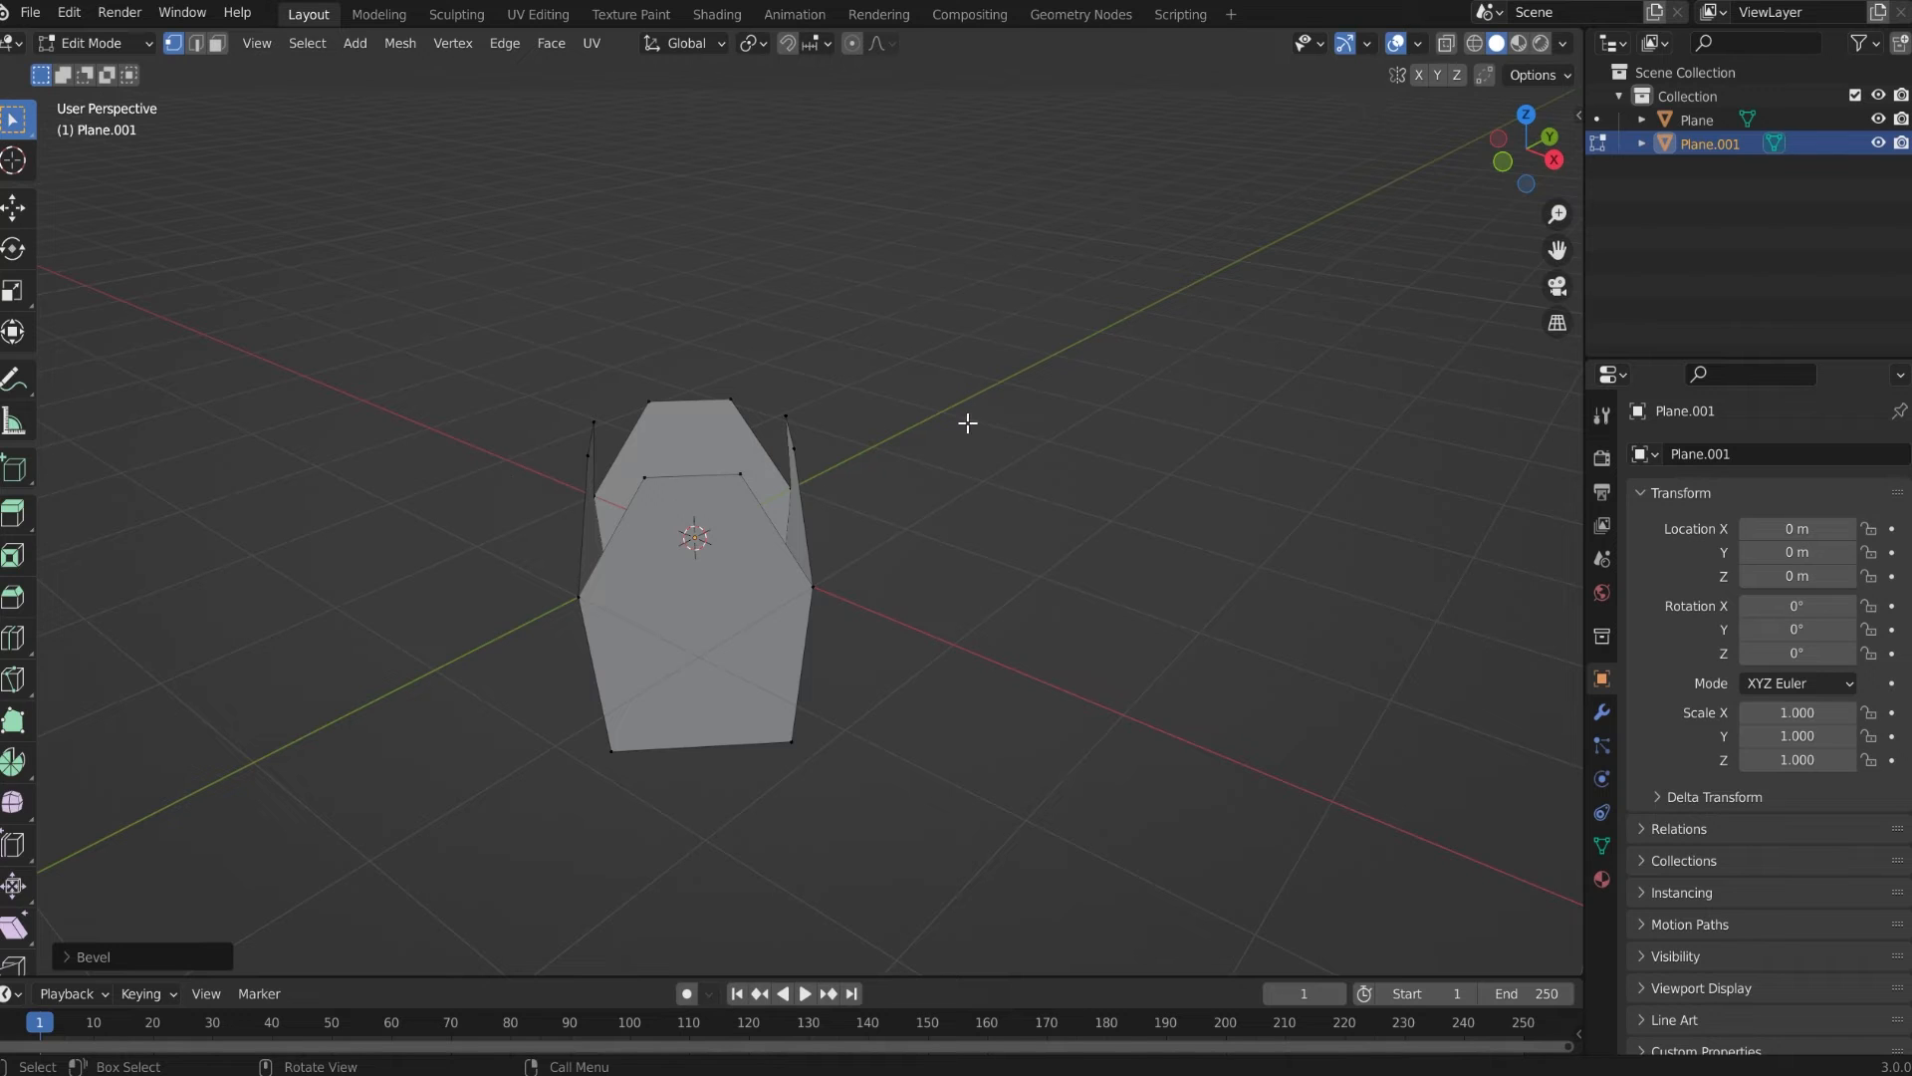
Scale the whole mesh down along the Z axis to make the form shorter, then clear the selection
key("a")
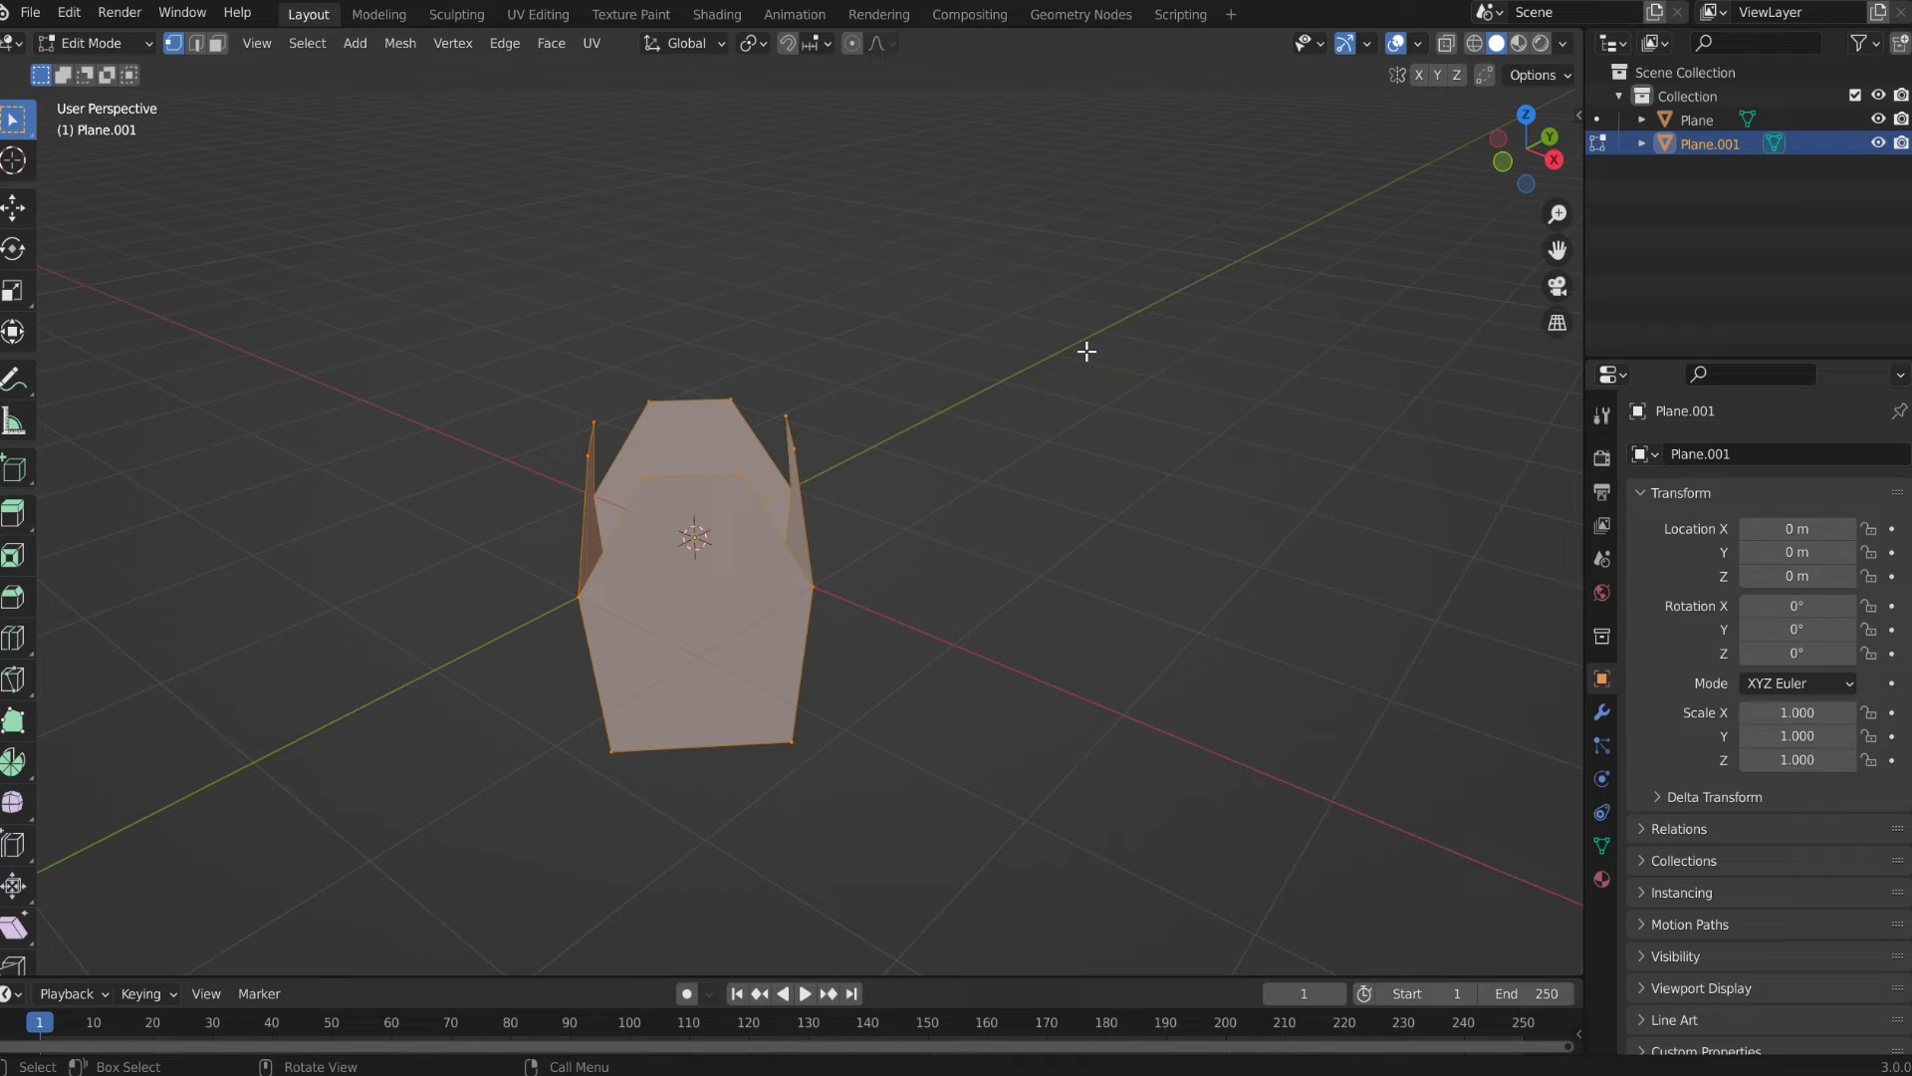
key("s")
key("z")
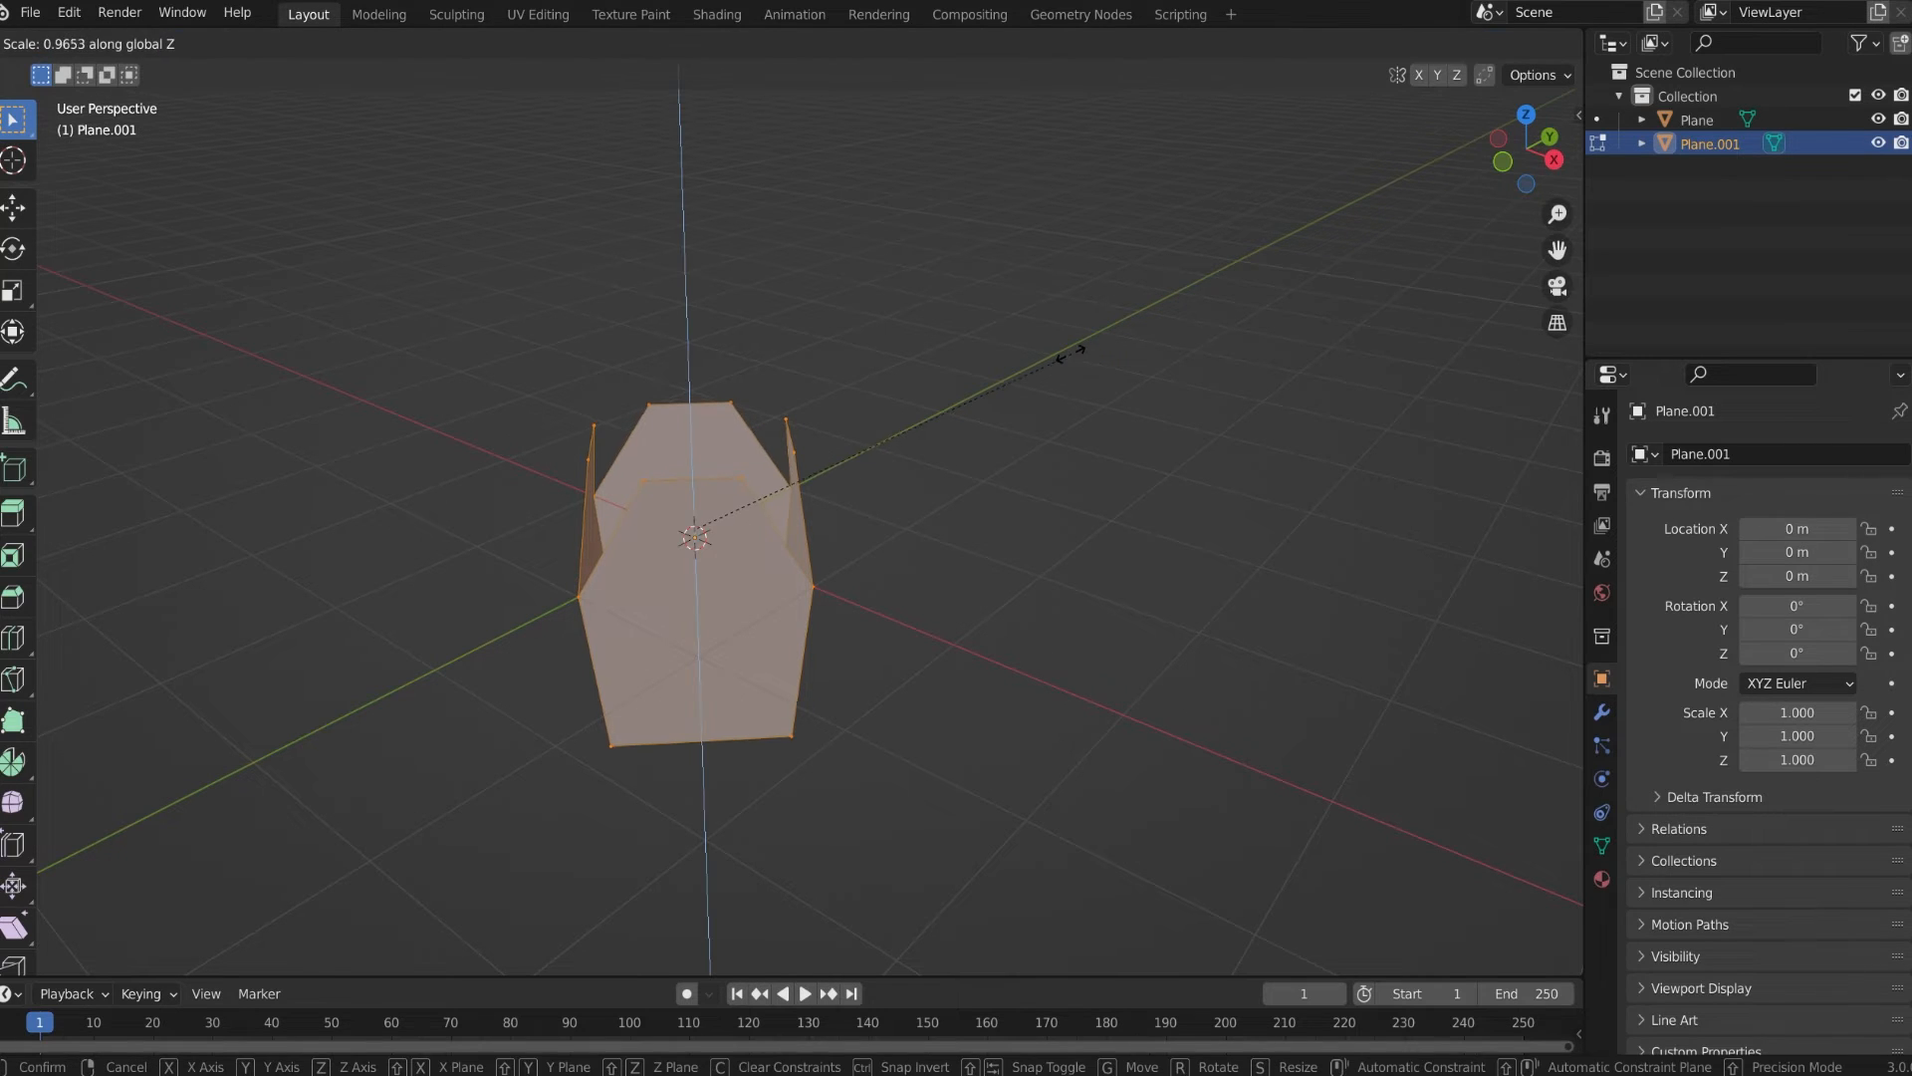
left_click(990, 376)
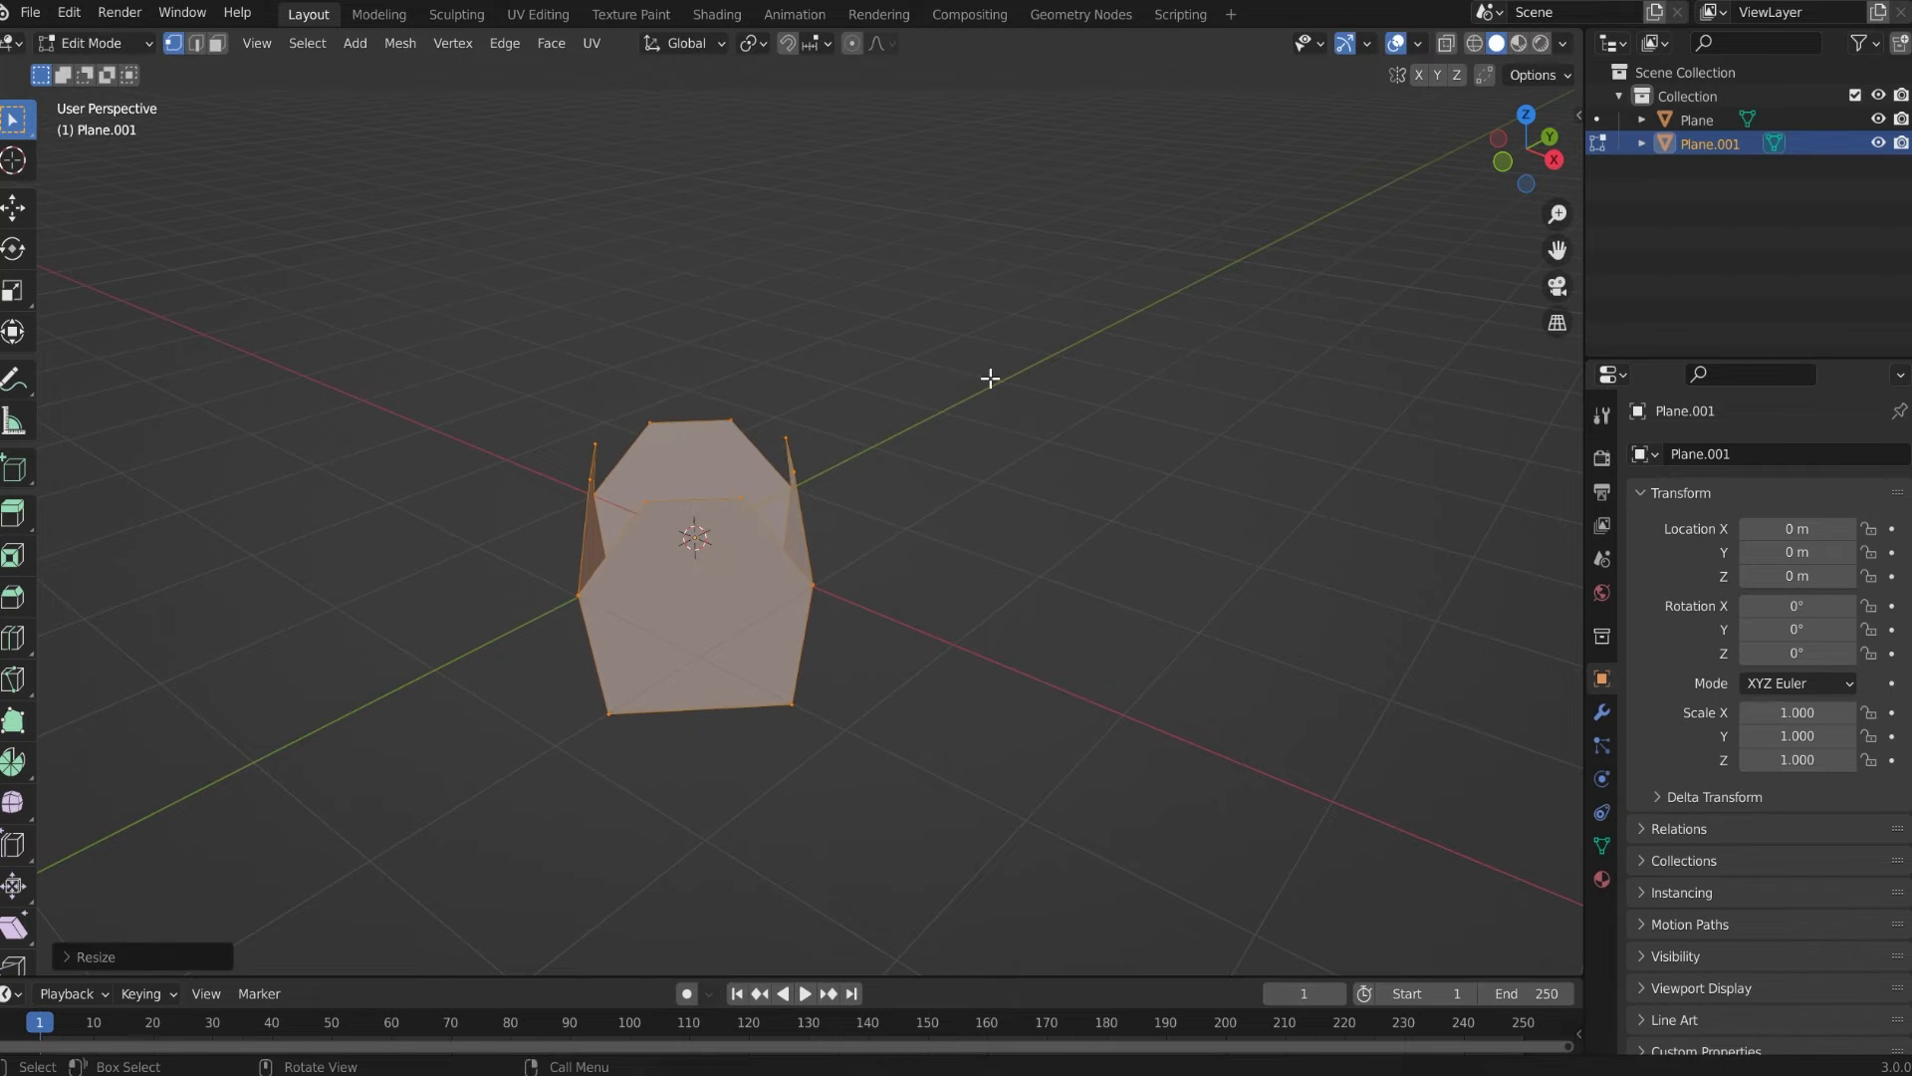
middle_click_drag(991, 376, 870, 455)
key("Tab")
key("Tab")
scroll(871, 458, "up", 3)
left_click(1284, 477)
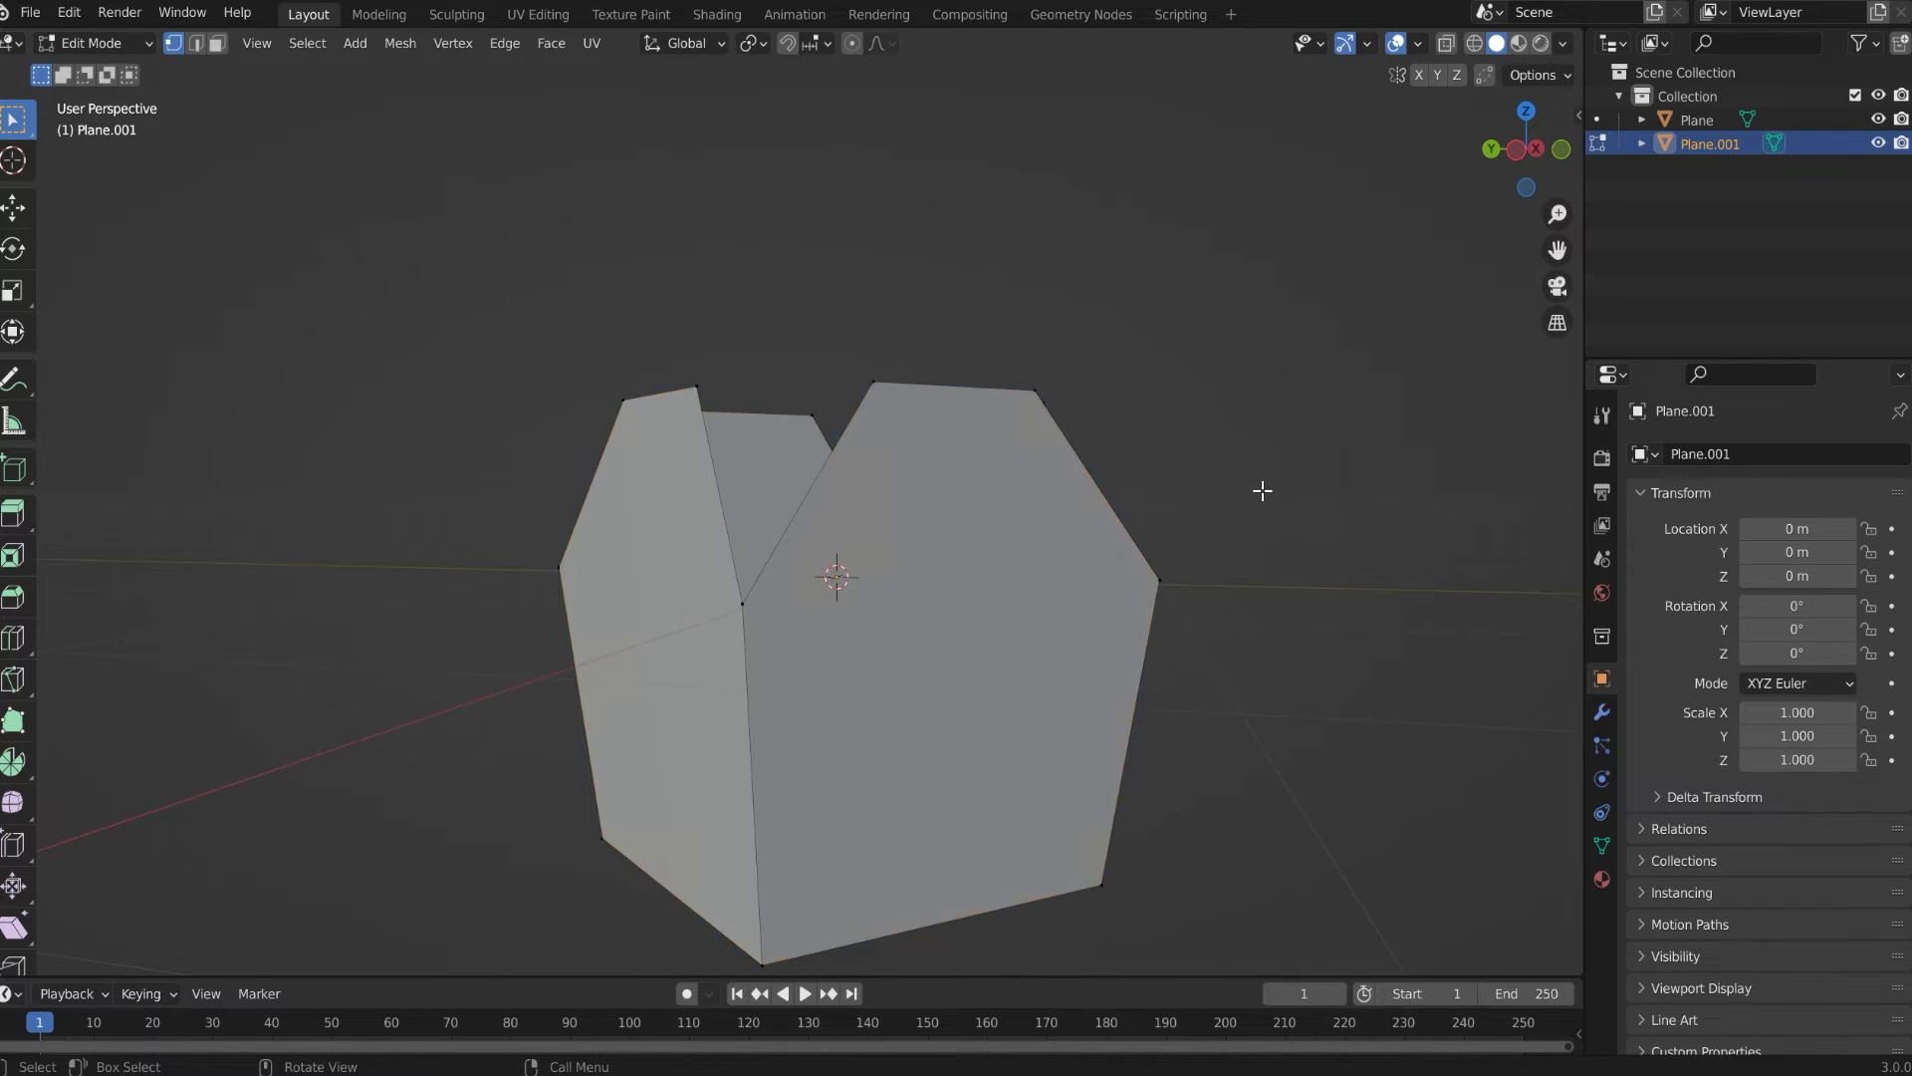
Select the two mid-height corner vertices of the front wall
middle_click_drag(1262, 491, 940, 542)
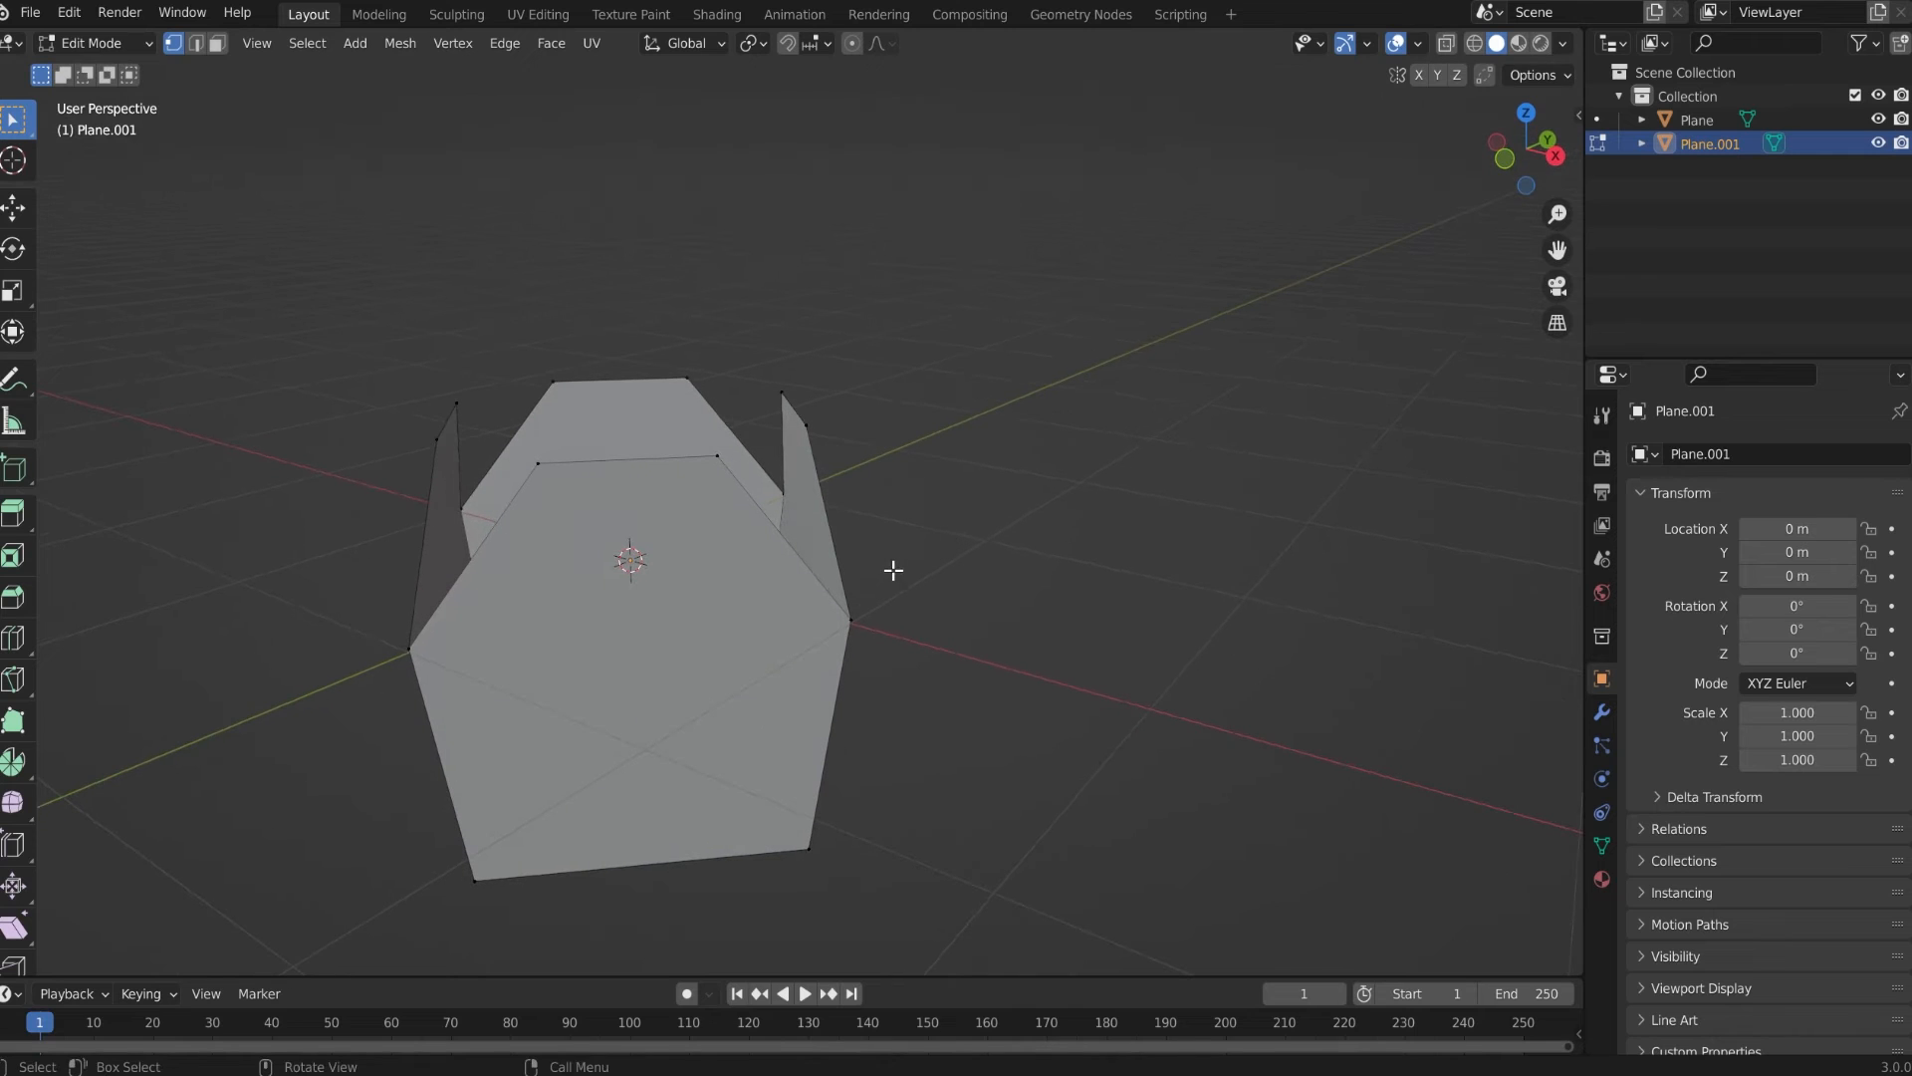
left_click(408, 643)
left_click_drag(364, 634, 428, 651)
left_click(854, 622, "shift")
left_click_drag(335, 597, 872, 673)
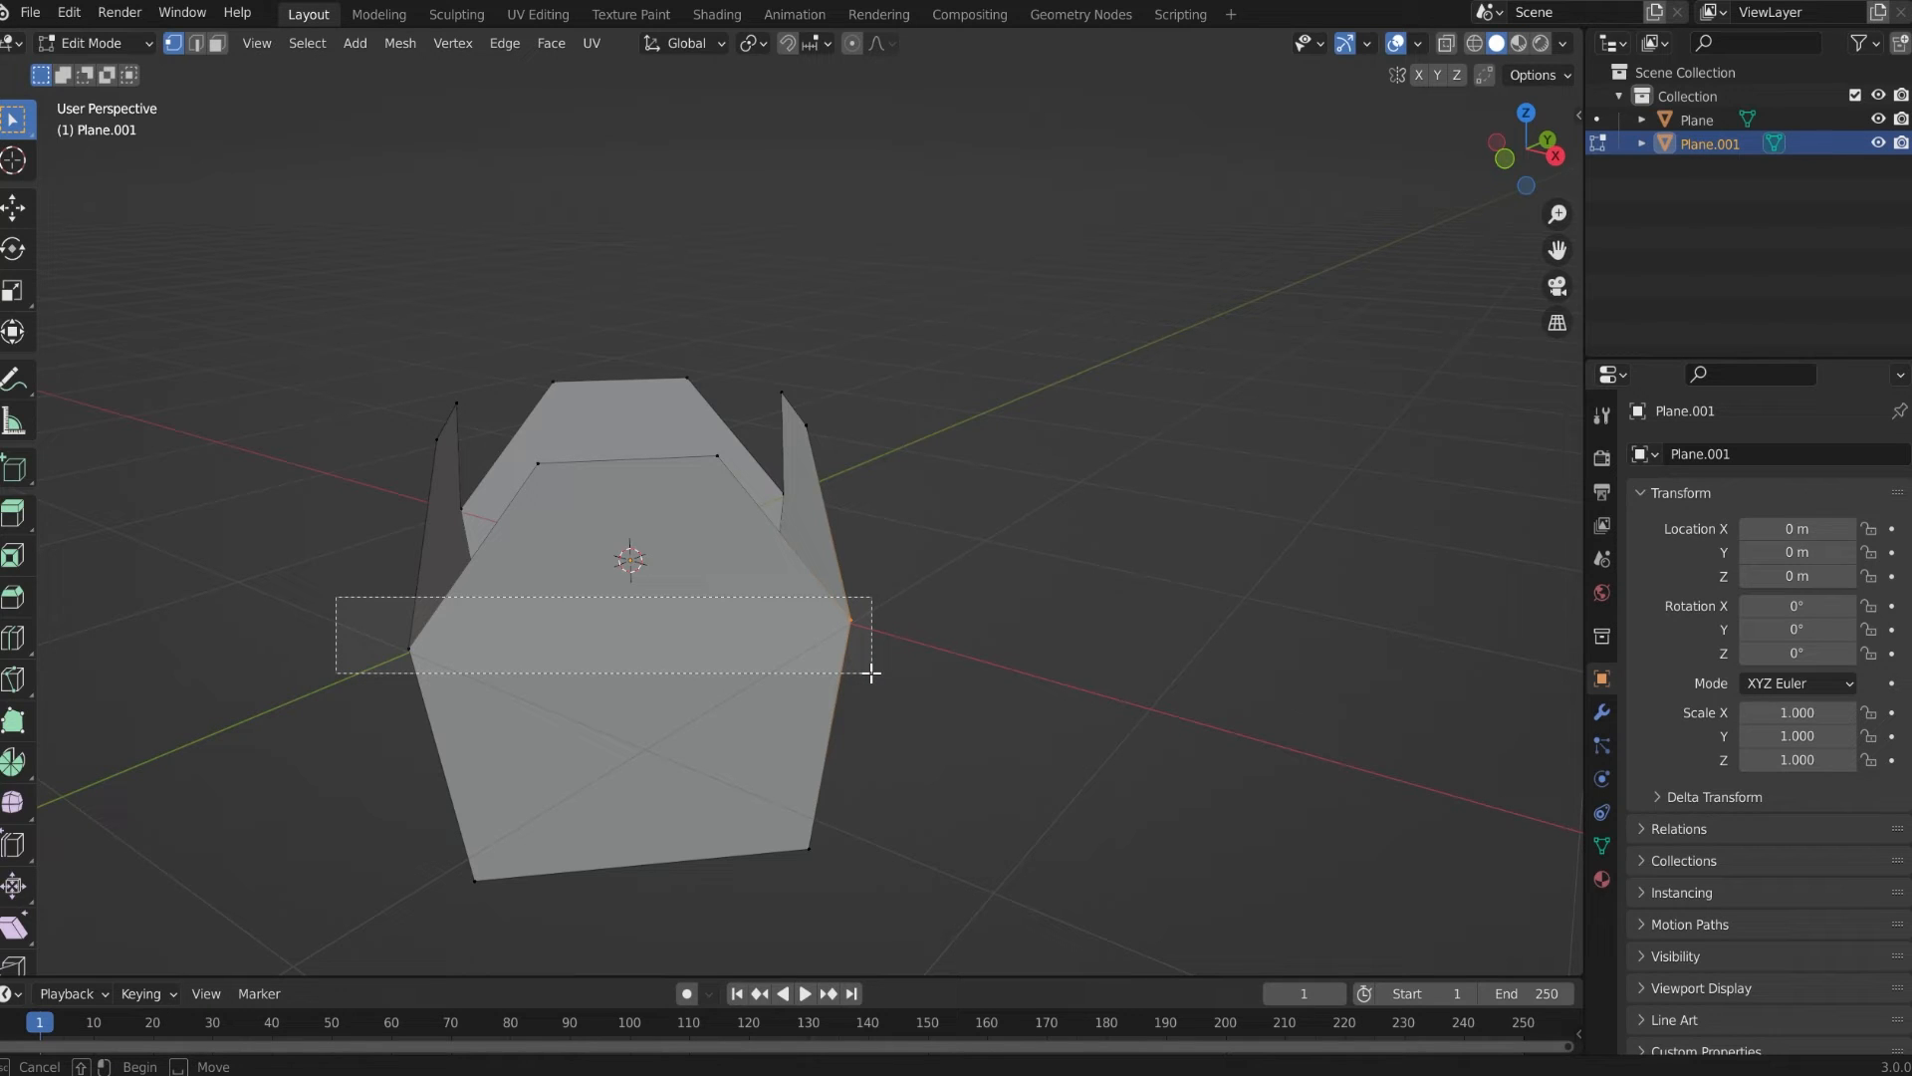
left_click_drag(872, 673, 871, 673)
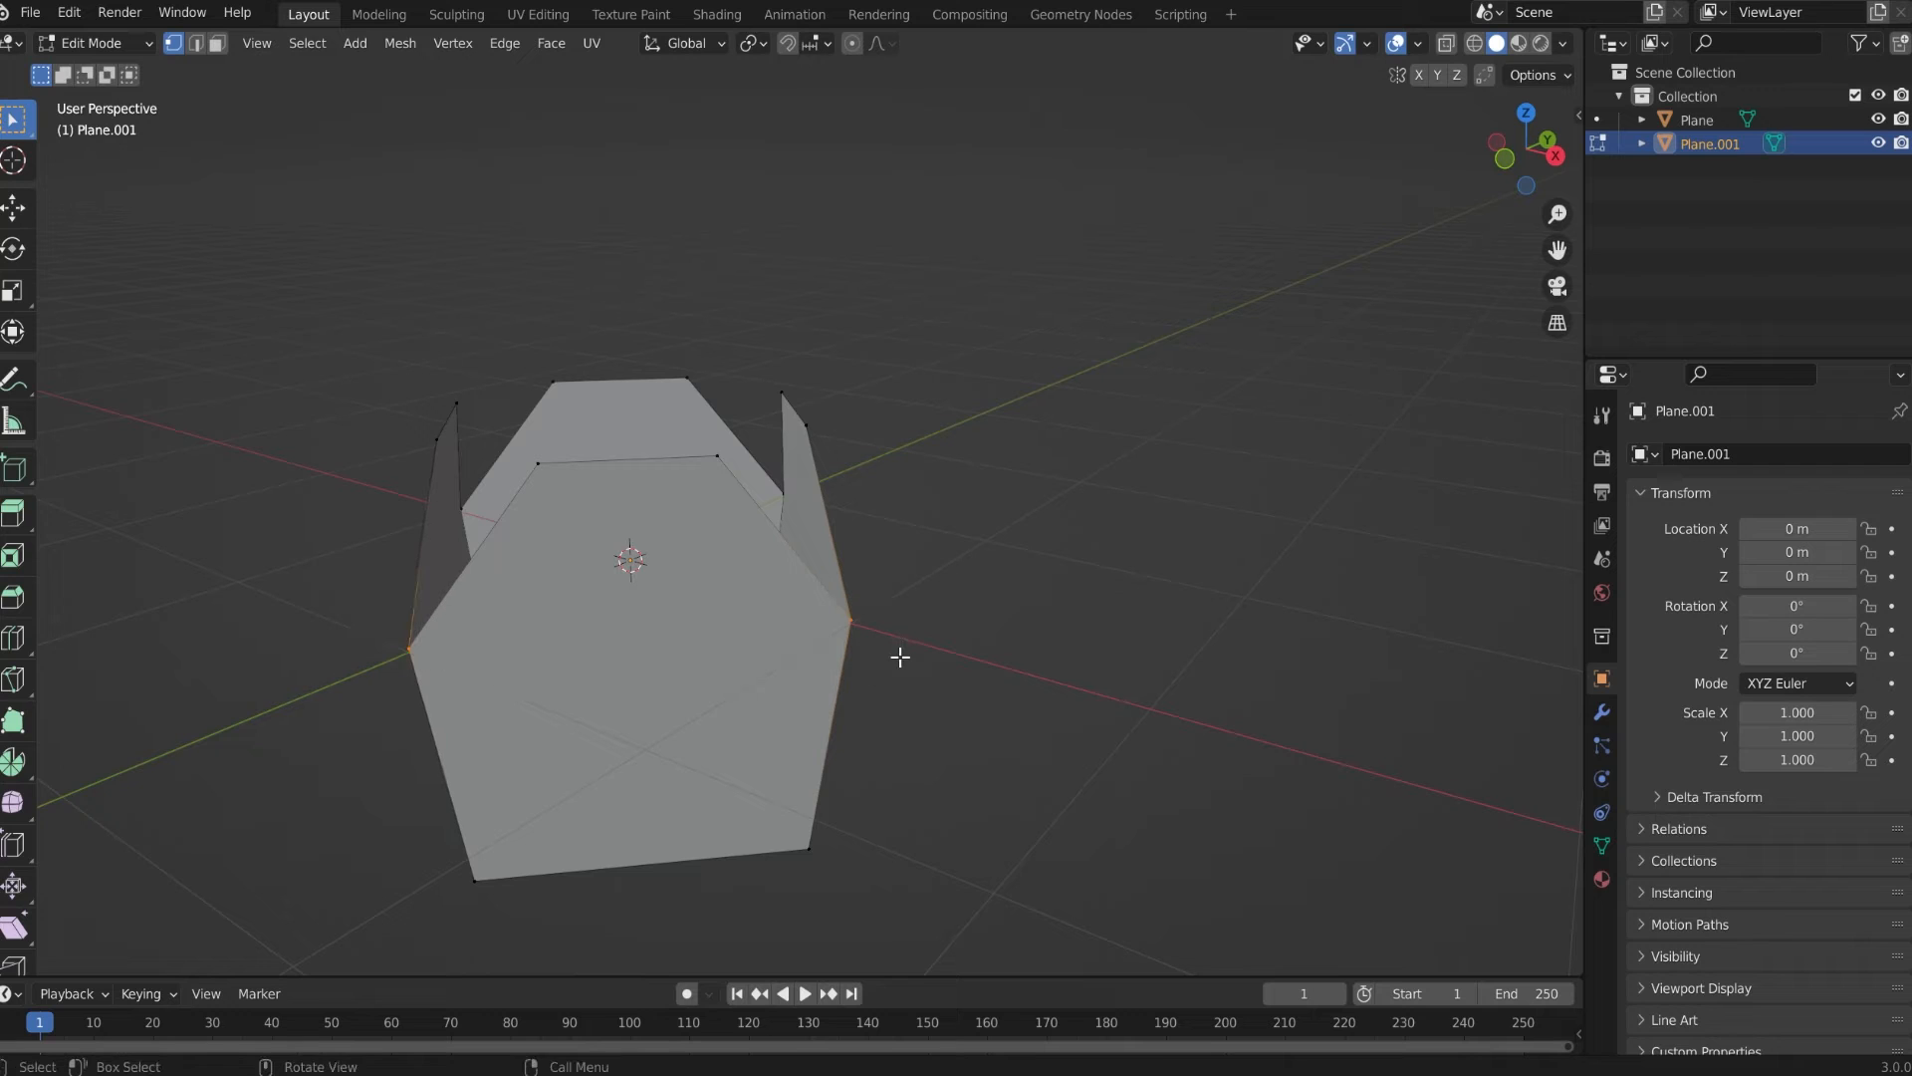
left_click(903, 655)
left_click_drag(304, 571, 934, 683)
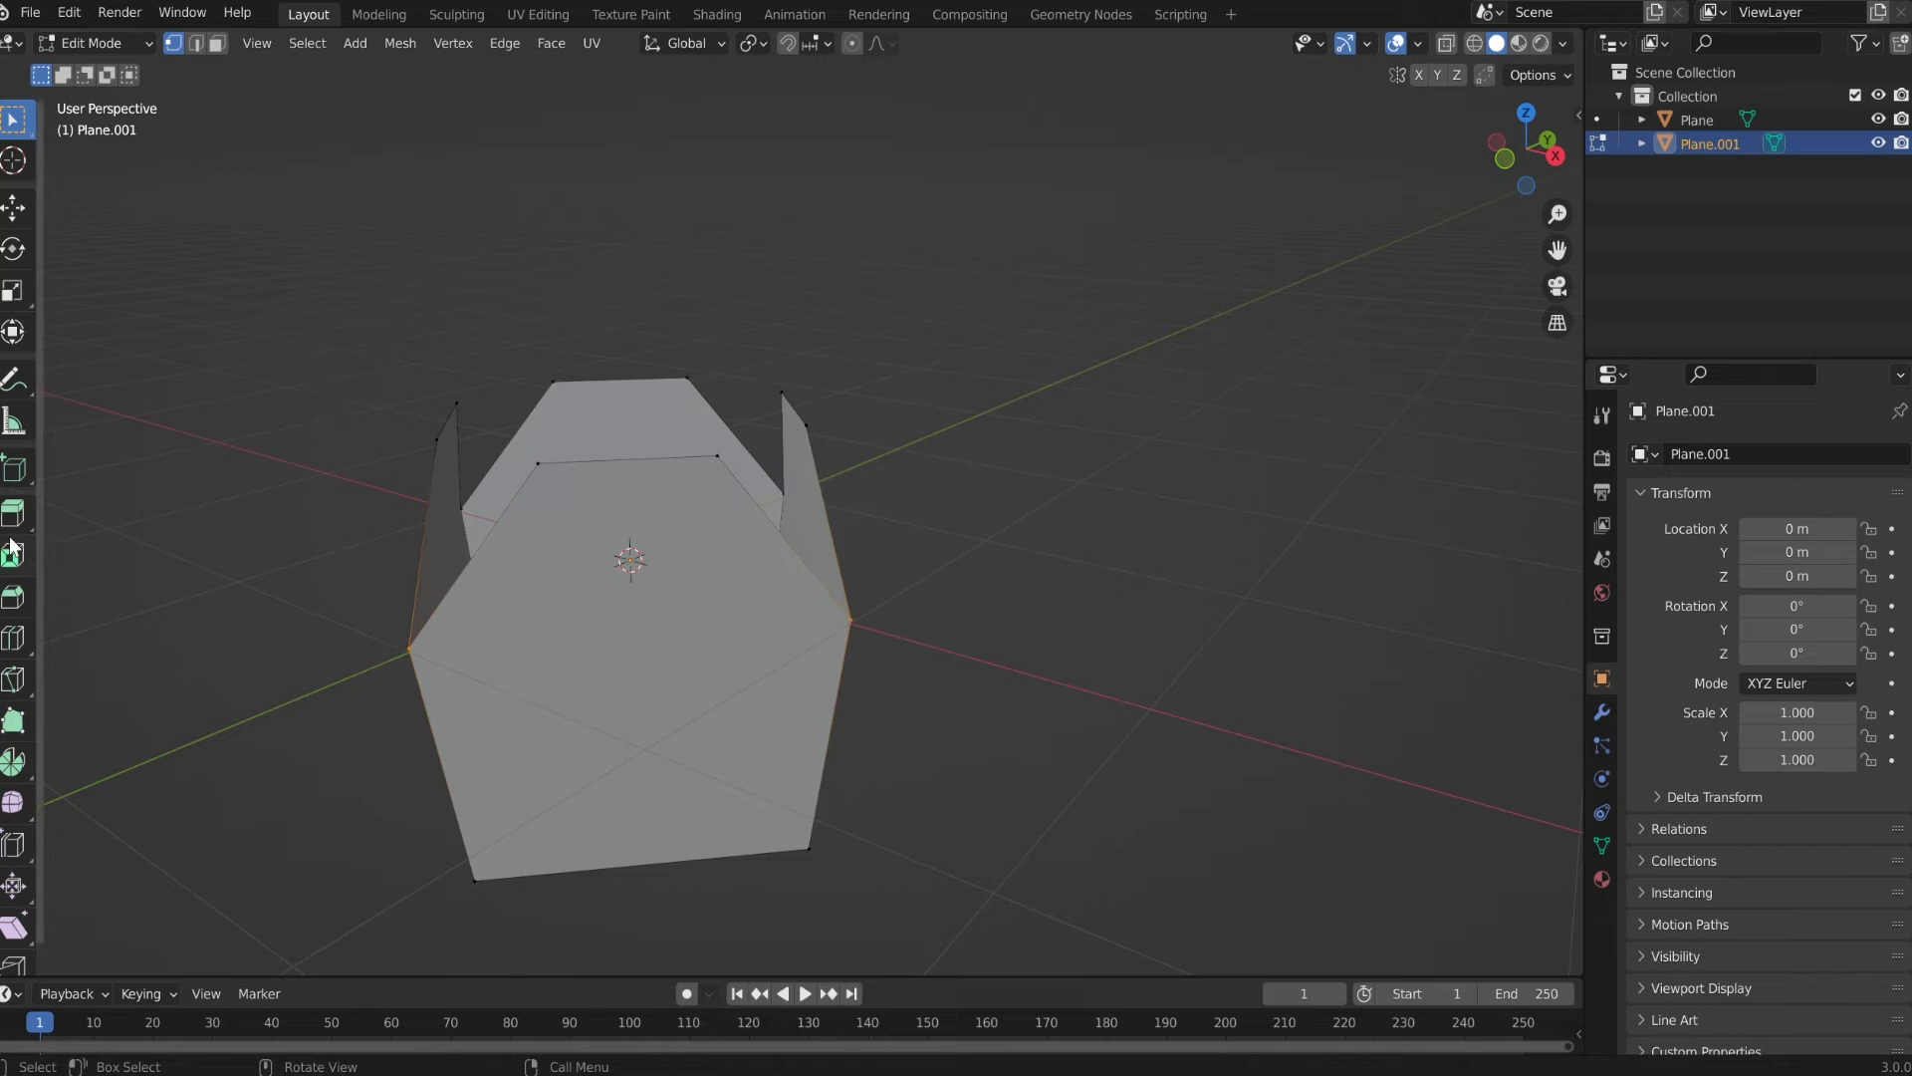
Cut a Knife line across the front wall between its two mid-height corner vertices
scroll(3, 543, "down", 1)
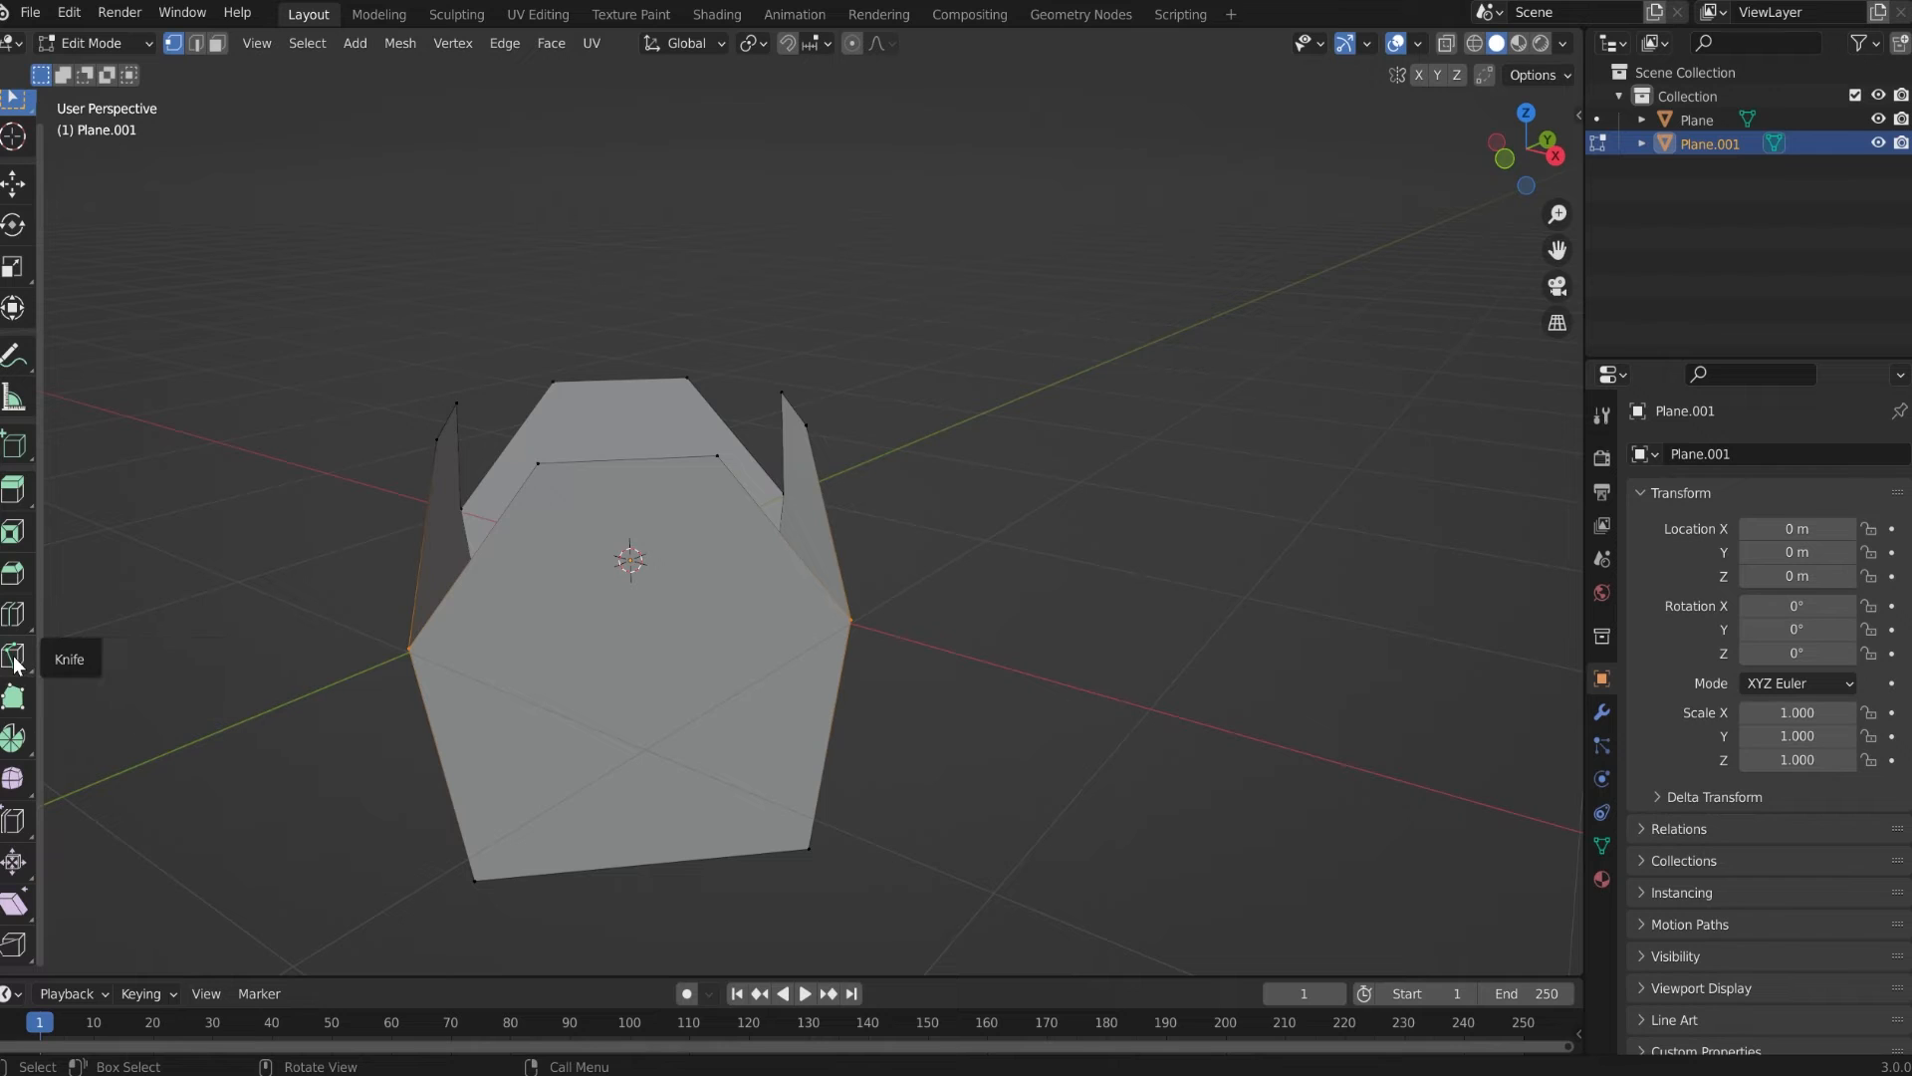
left_click(14, 657)
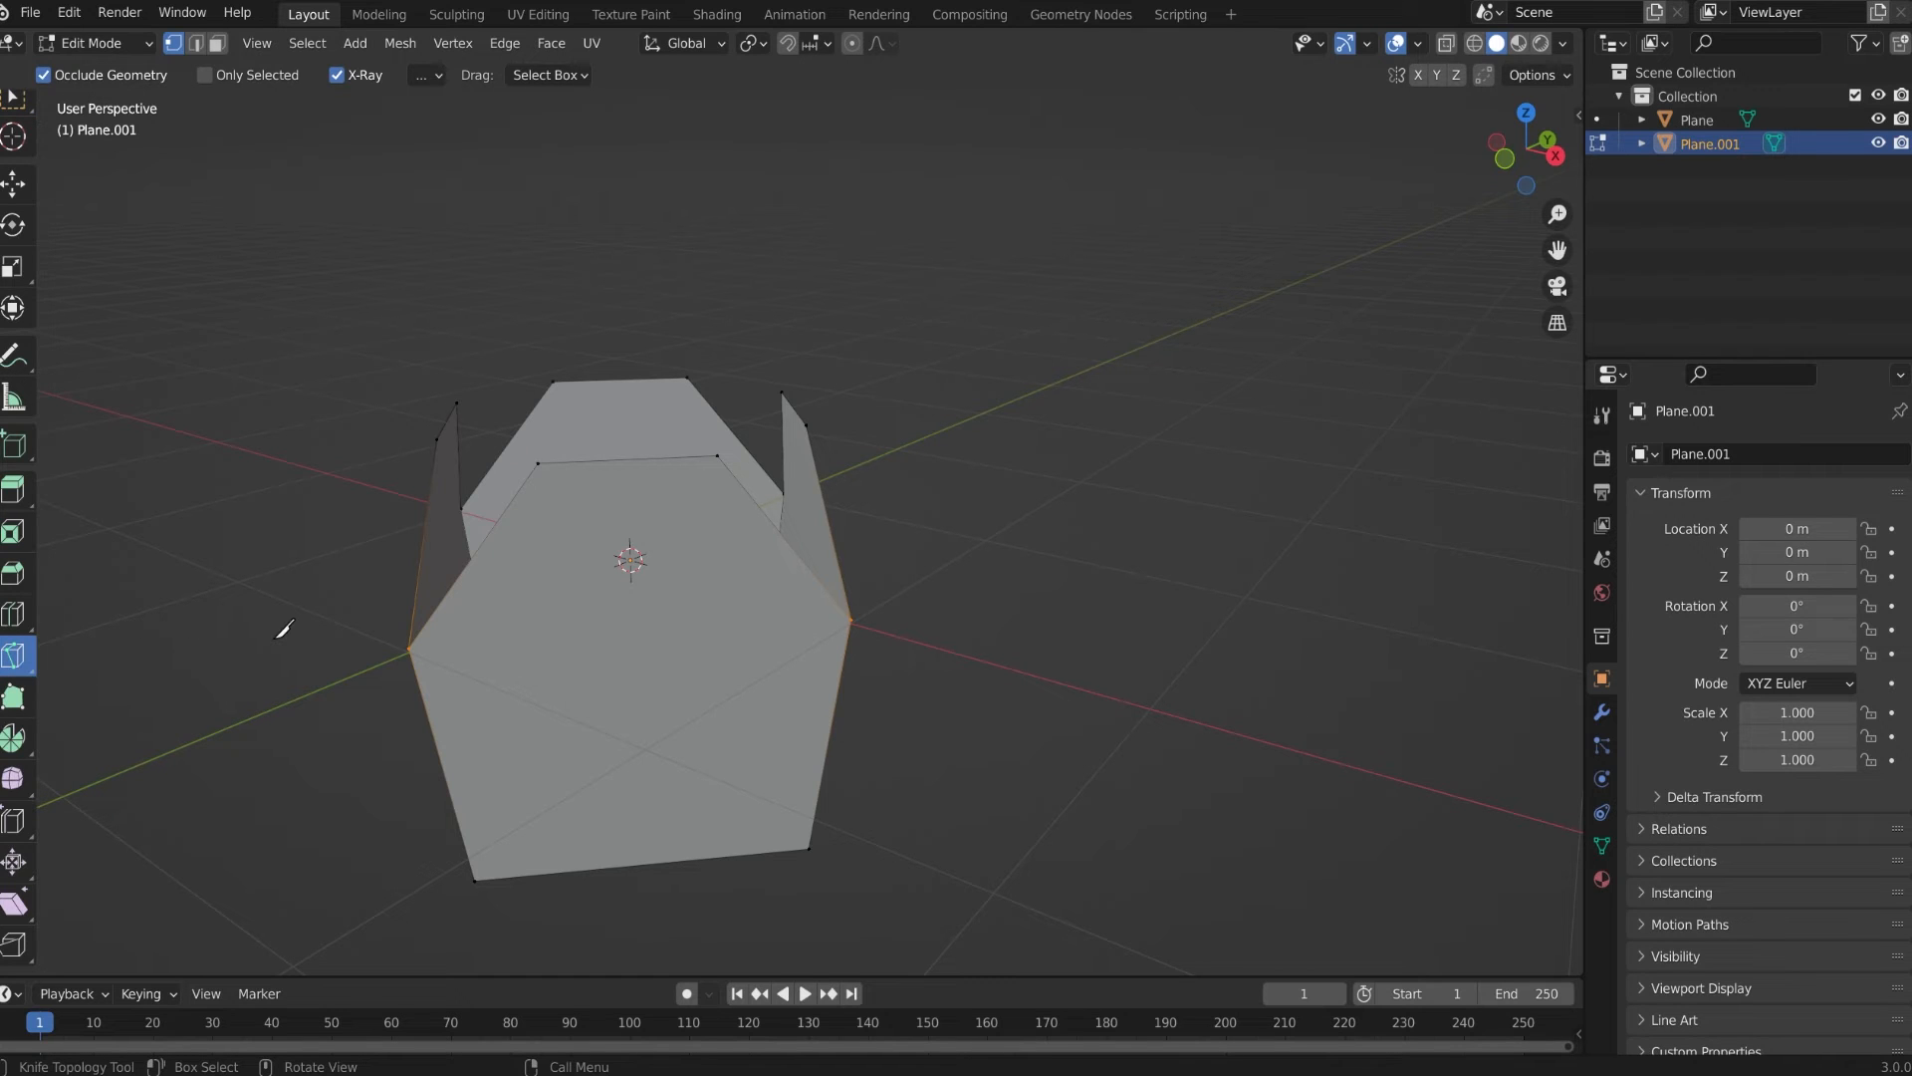
left_click(417, 643)
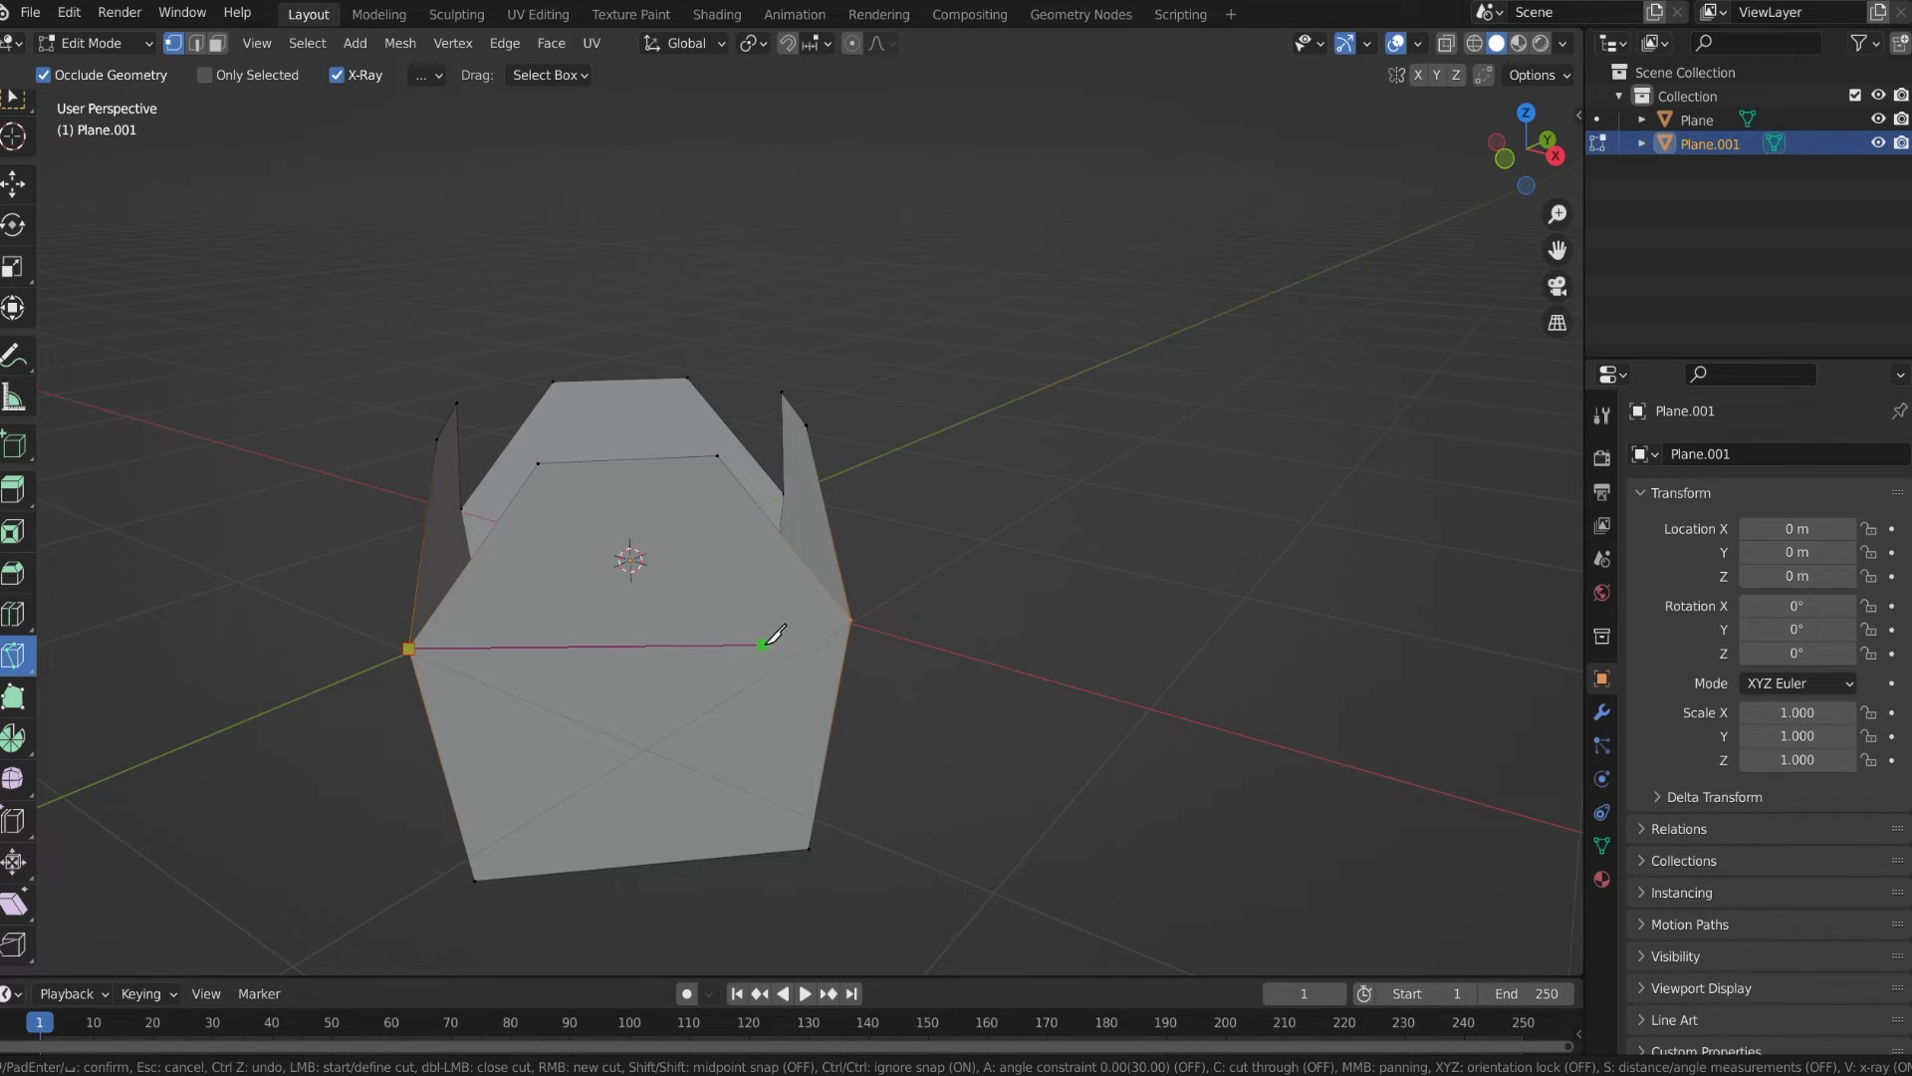
left_click(851, 619)
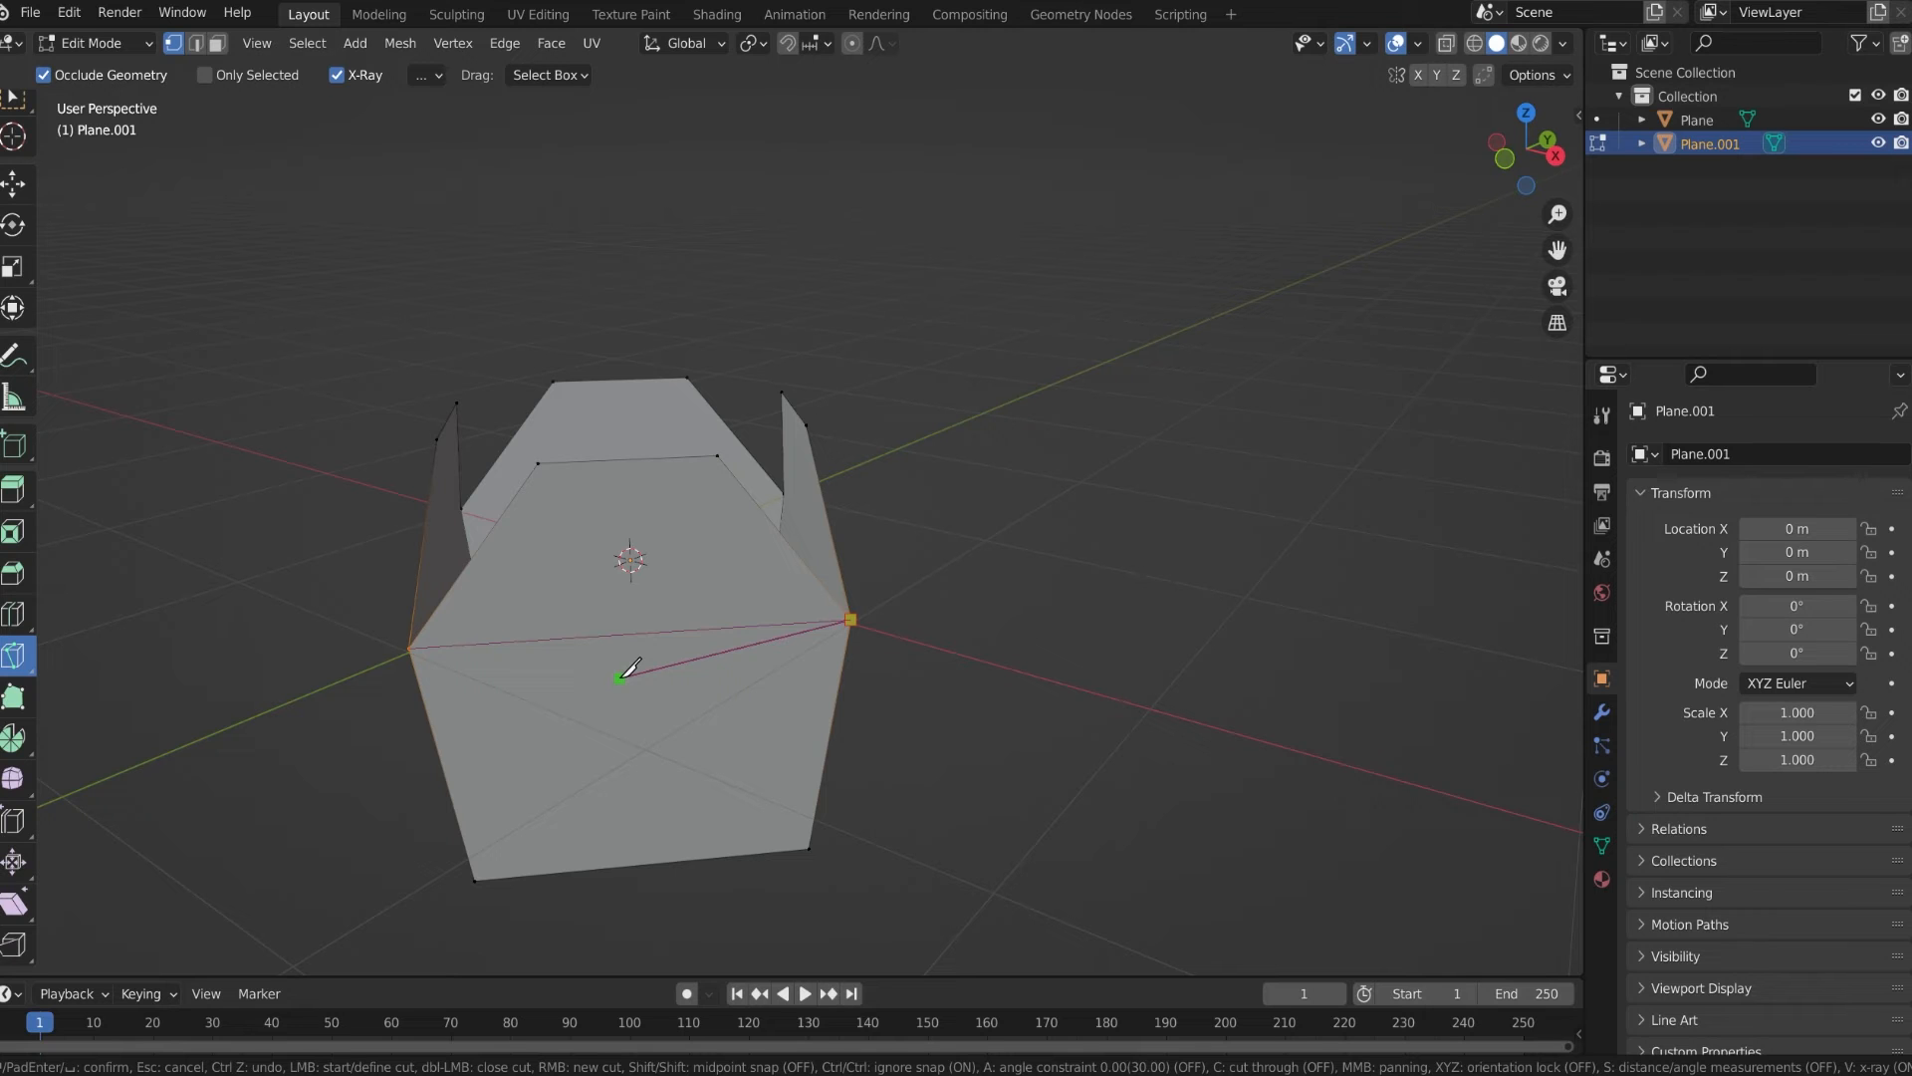
key("Return")
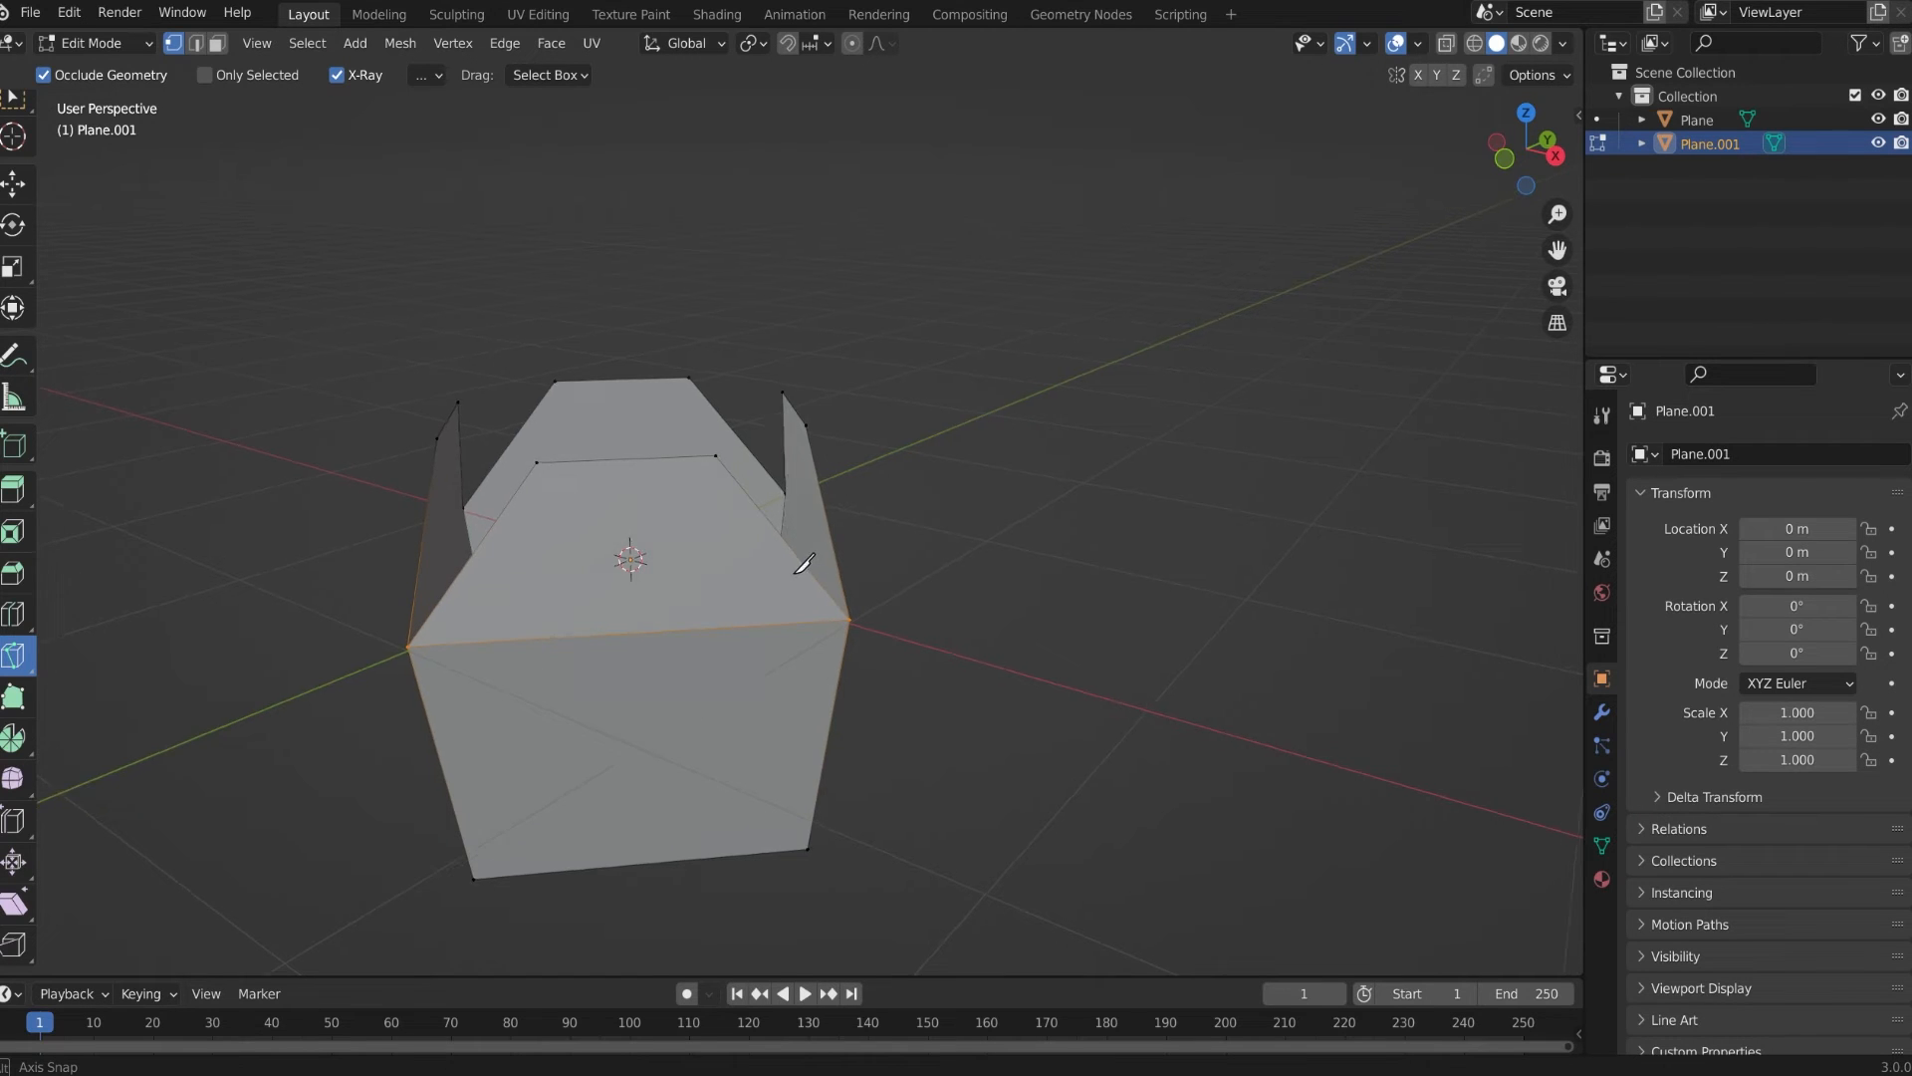
Cut a matching Knife line across a second wall between its mid-height corner vertices
middle_click_drag(804, 564, 512, 594)
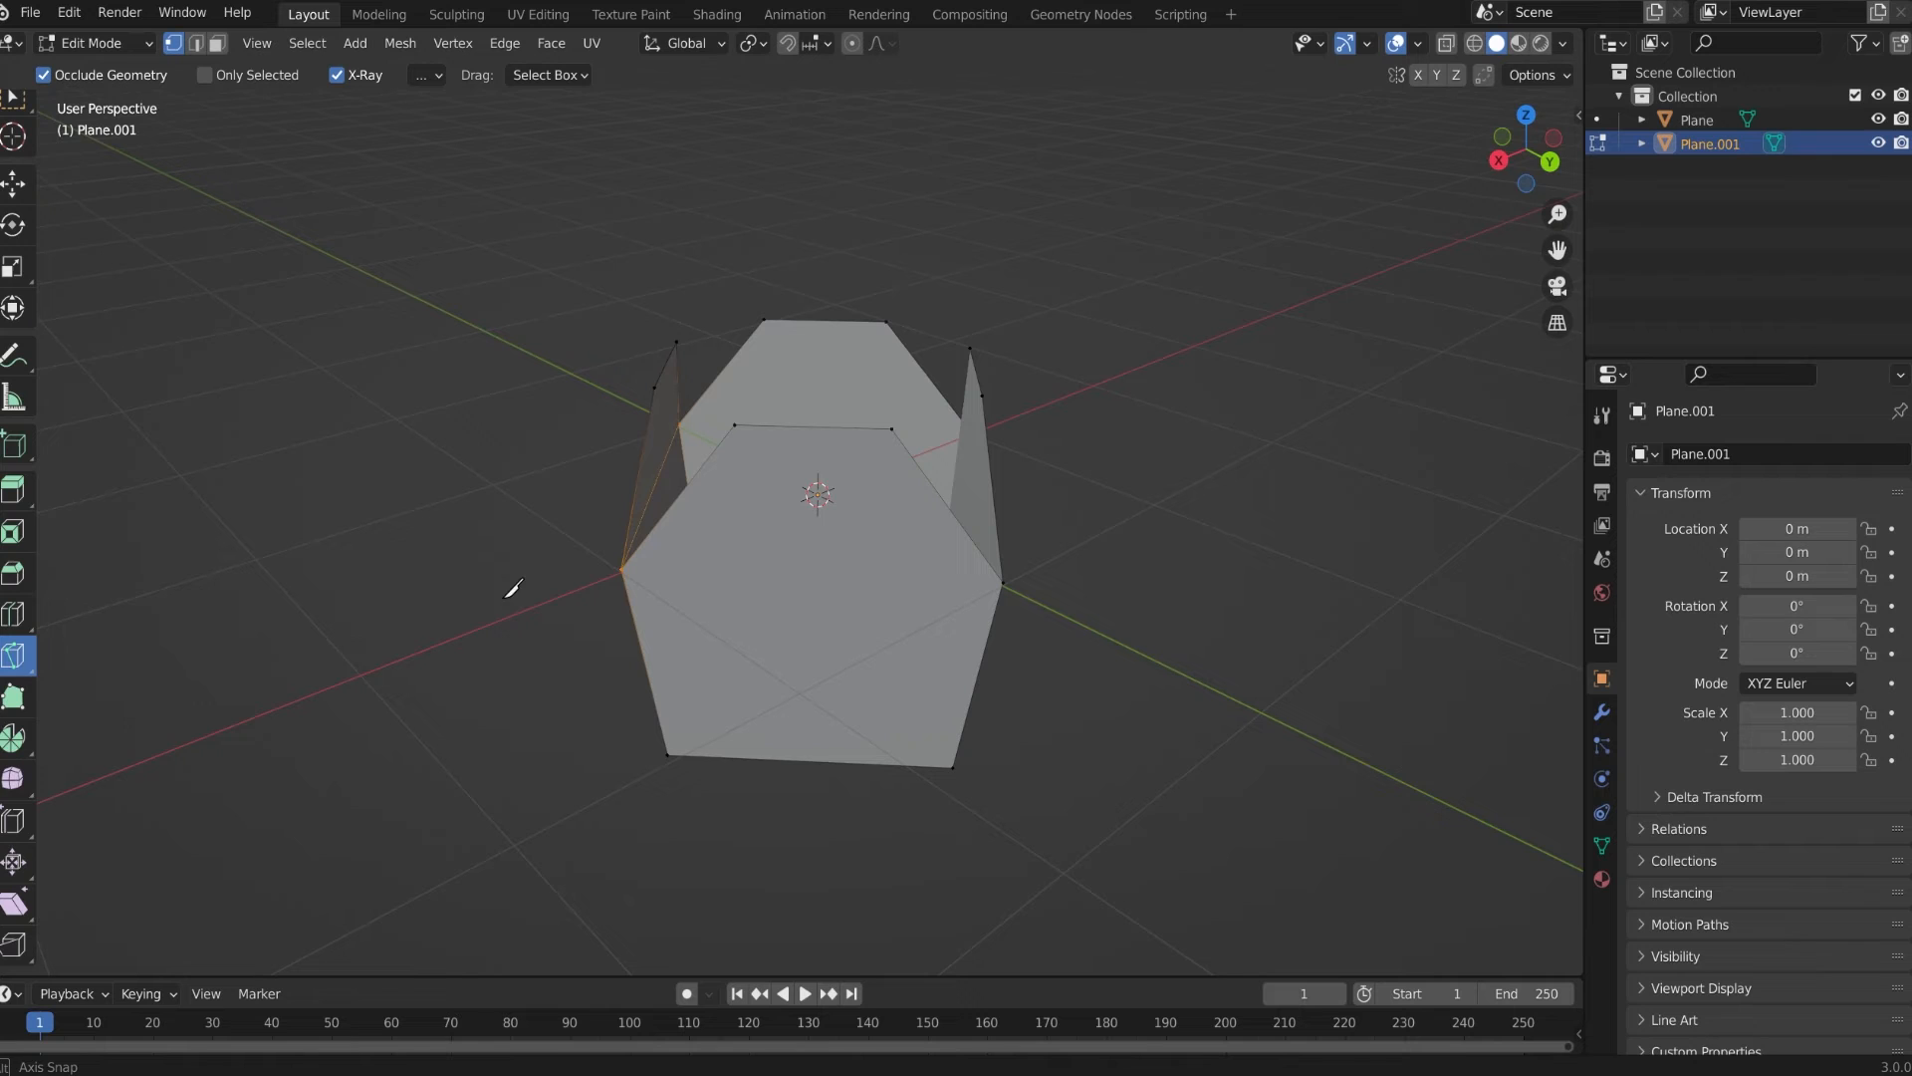
left_click(623, 568)
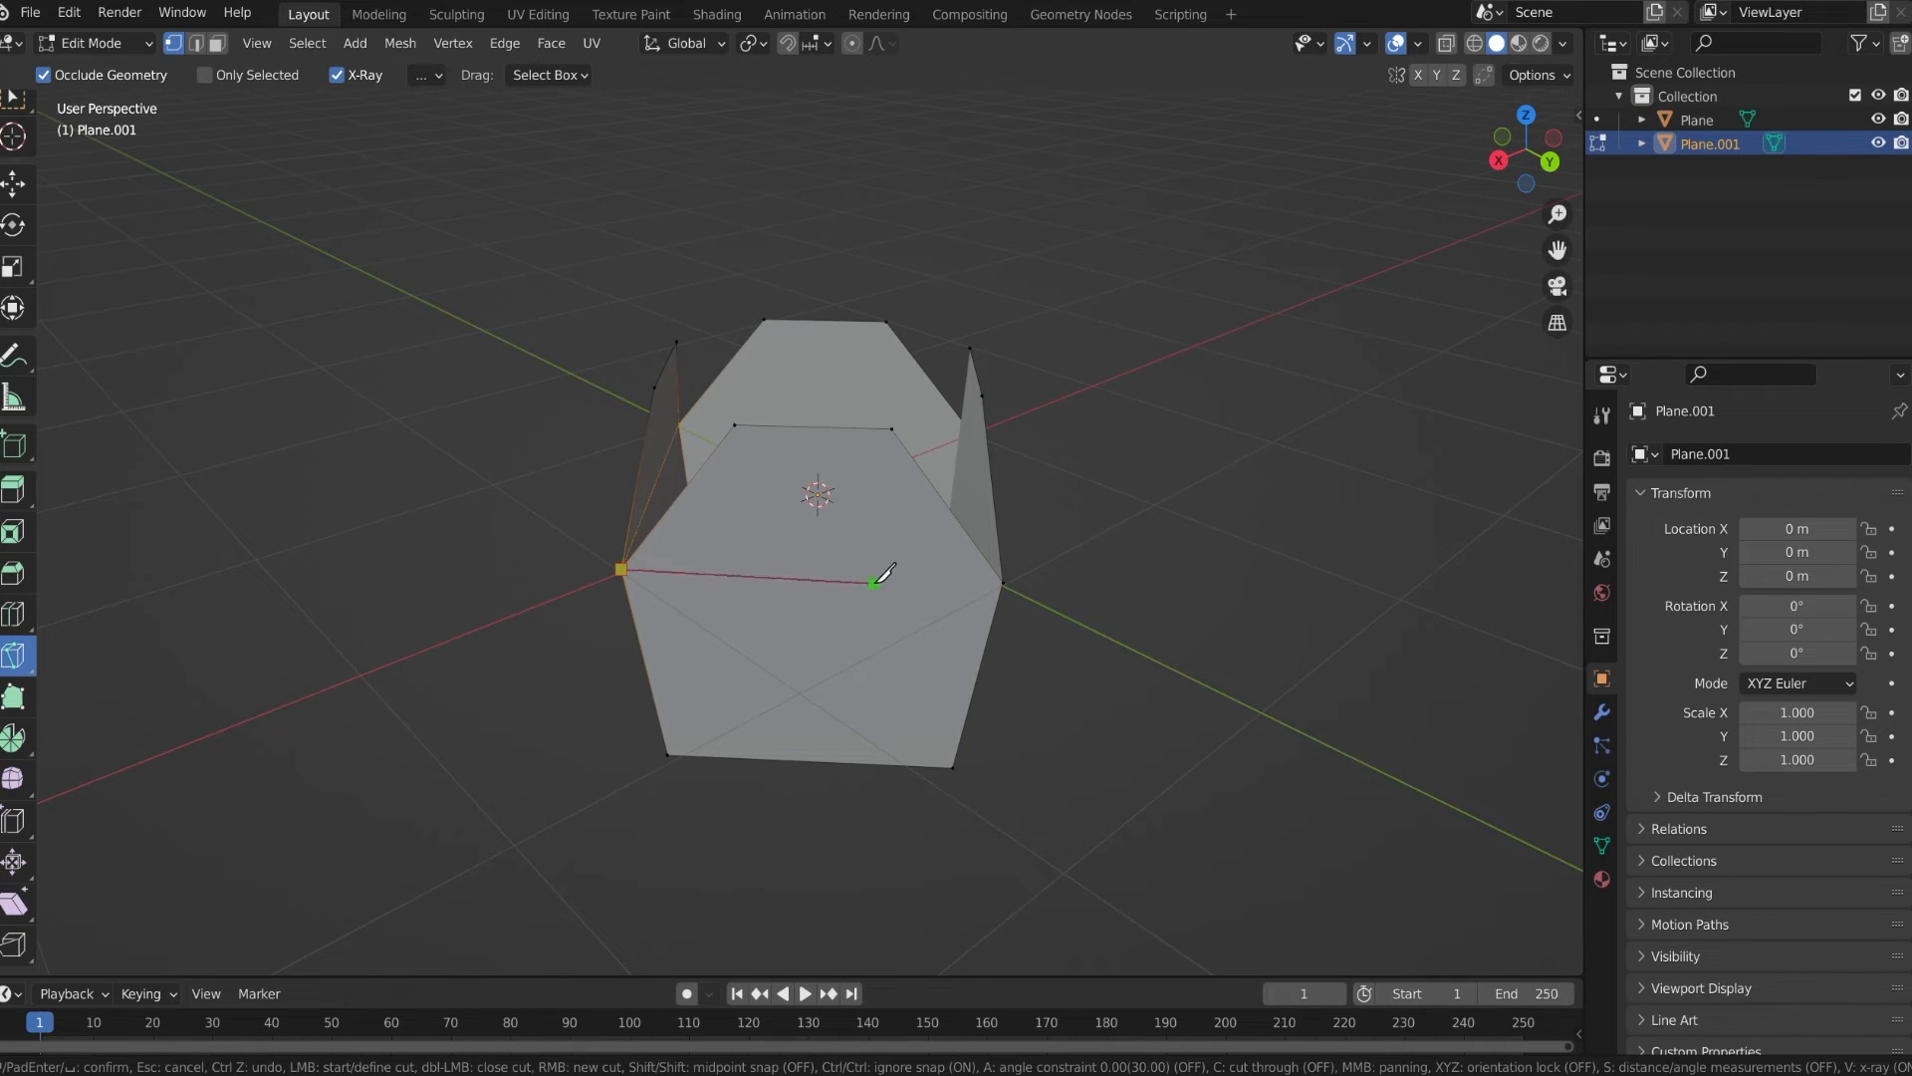
left_click(1003, 583)
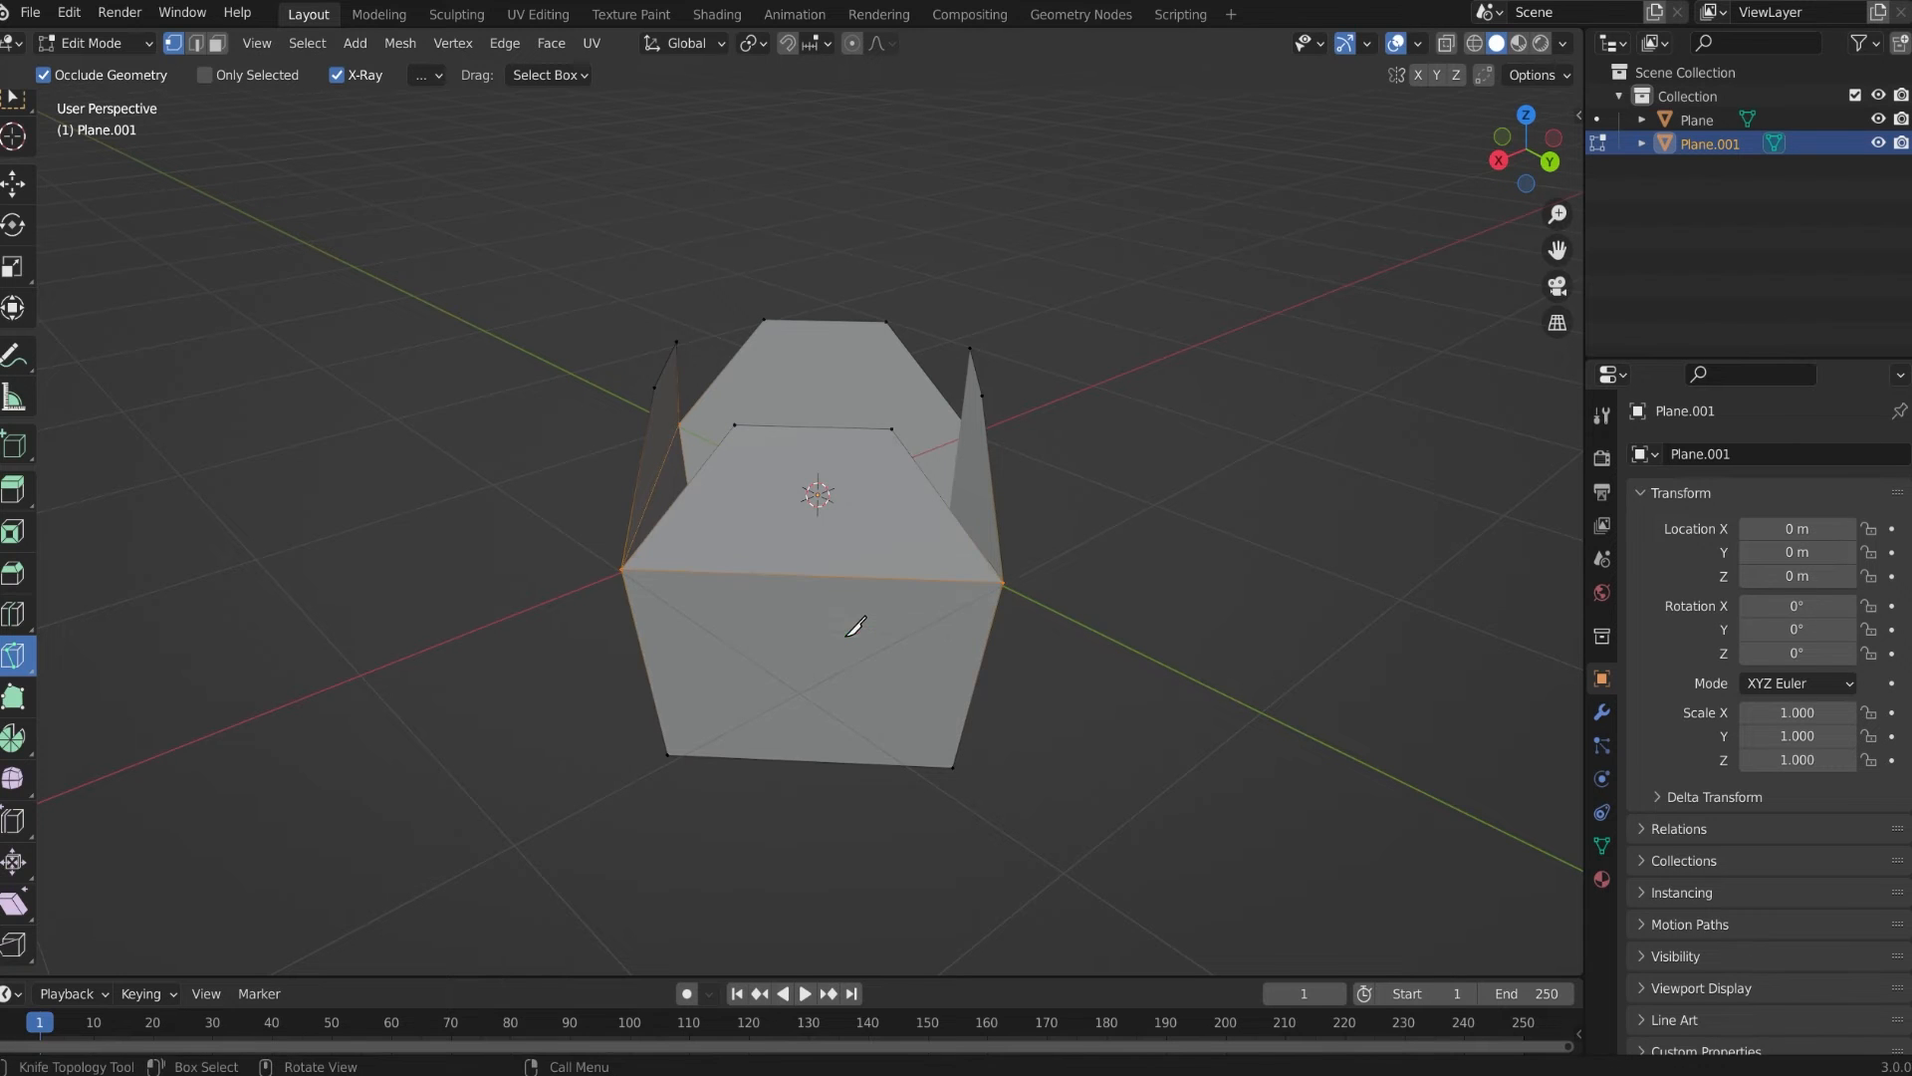
Cut the third wall with the Knife from one mid-height corner vertex to the other
middle_click_drag(854, 628, 709, 555)
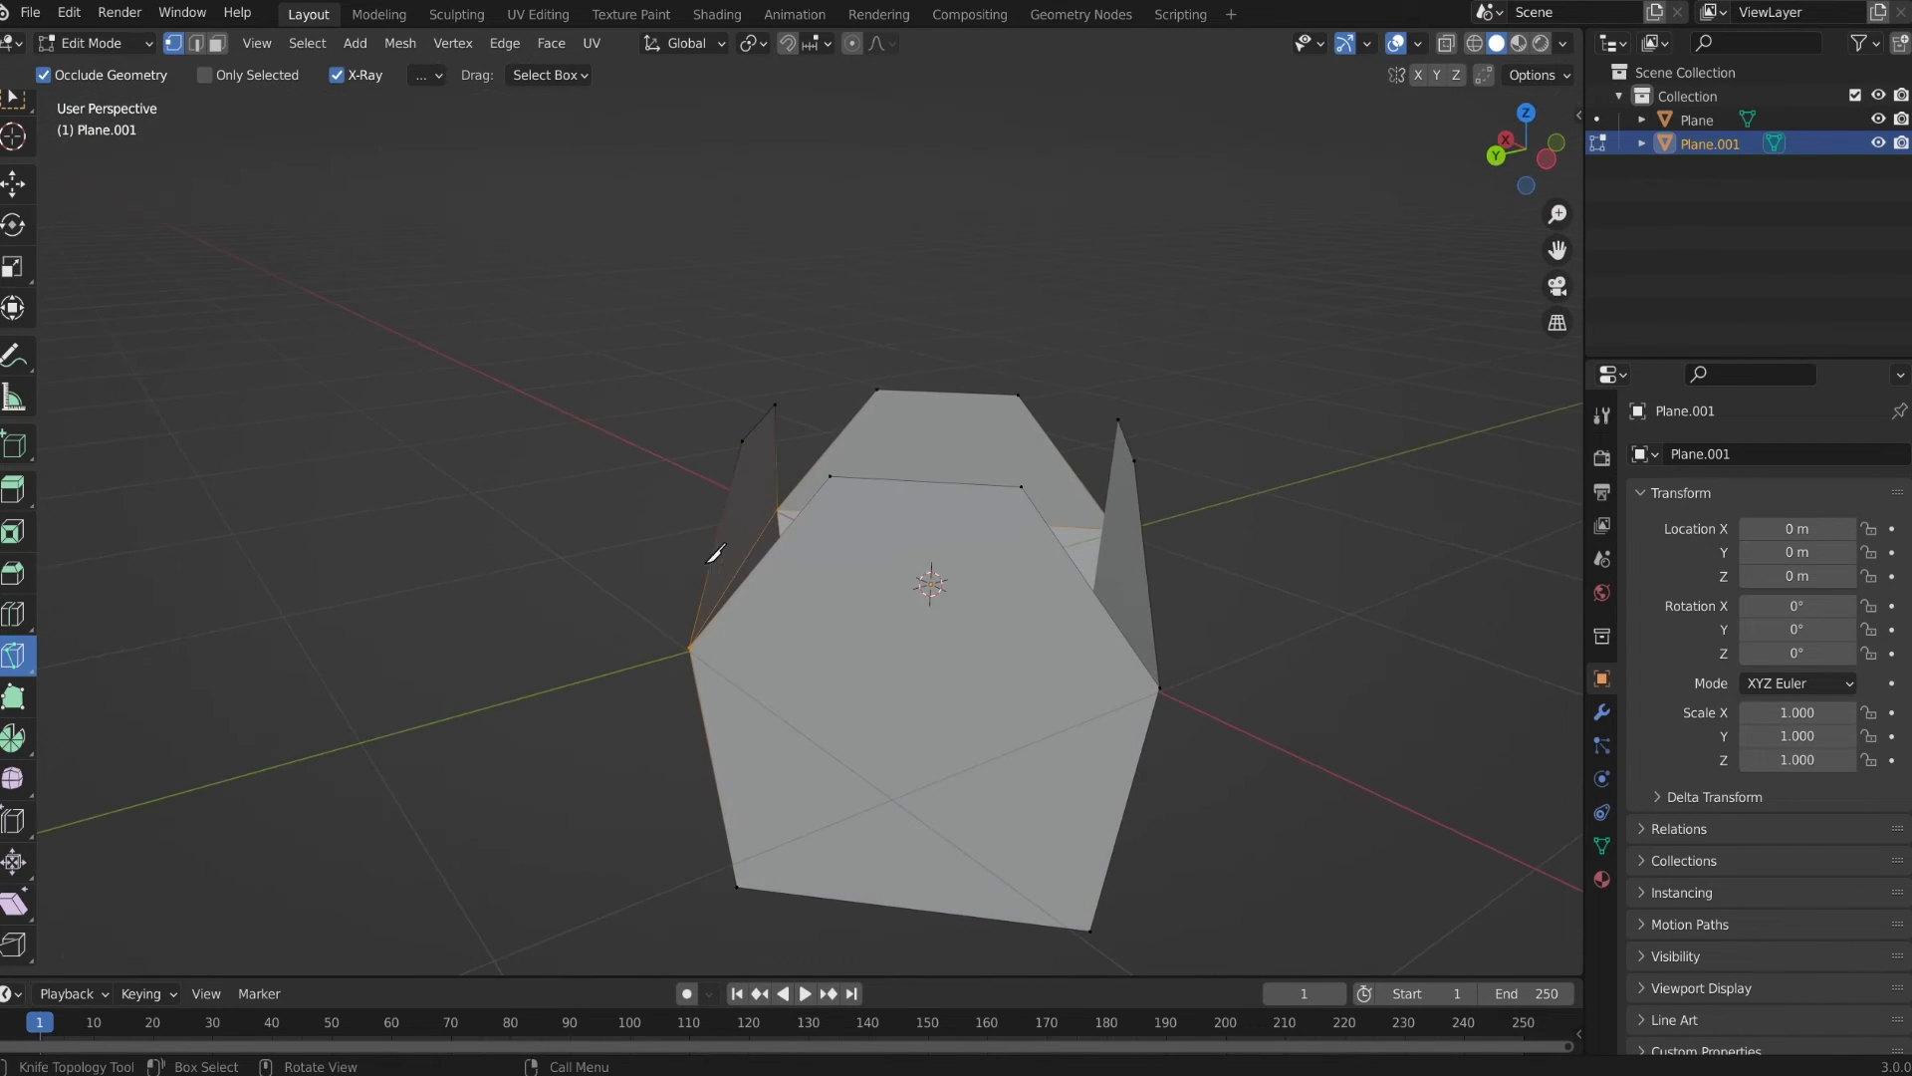
left_click(691, 647)
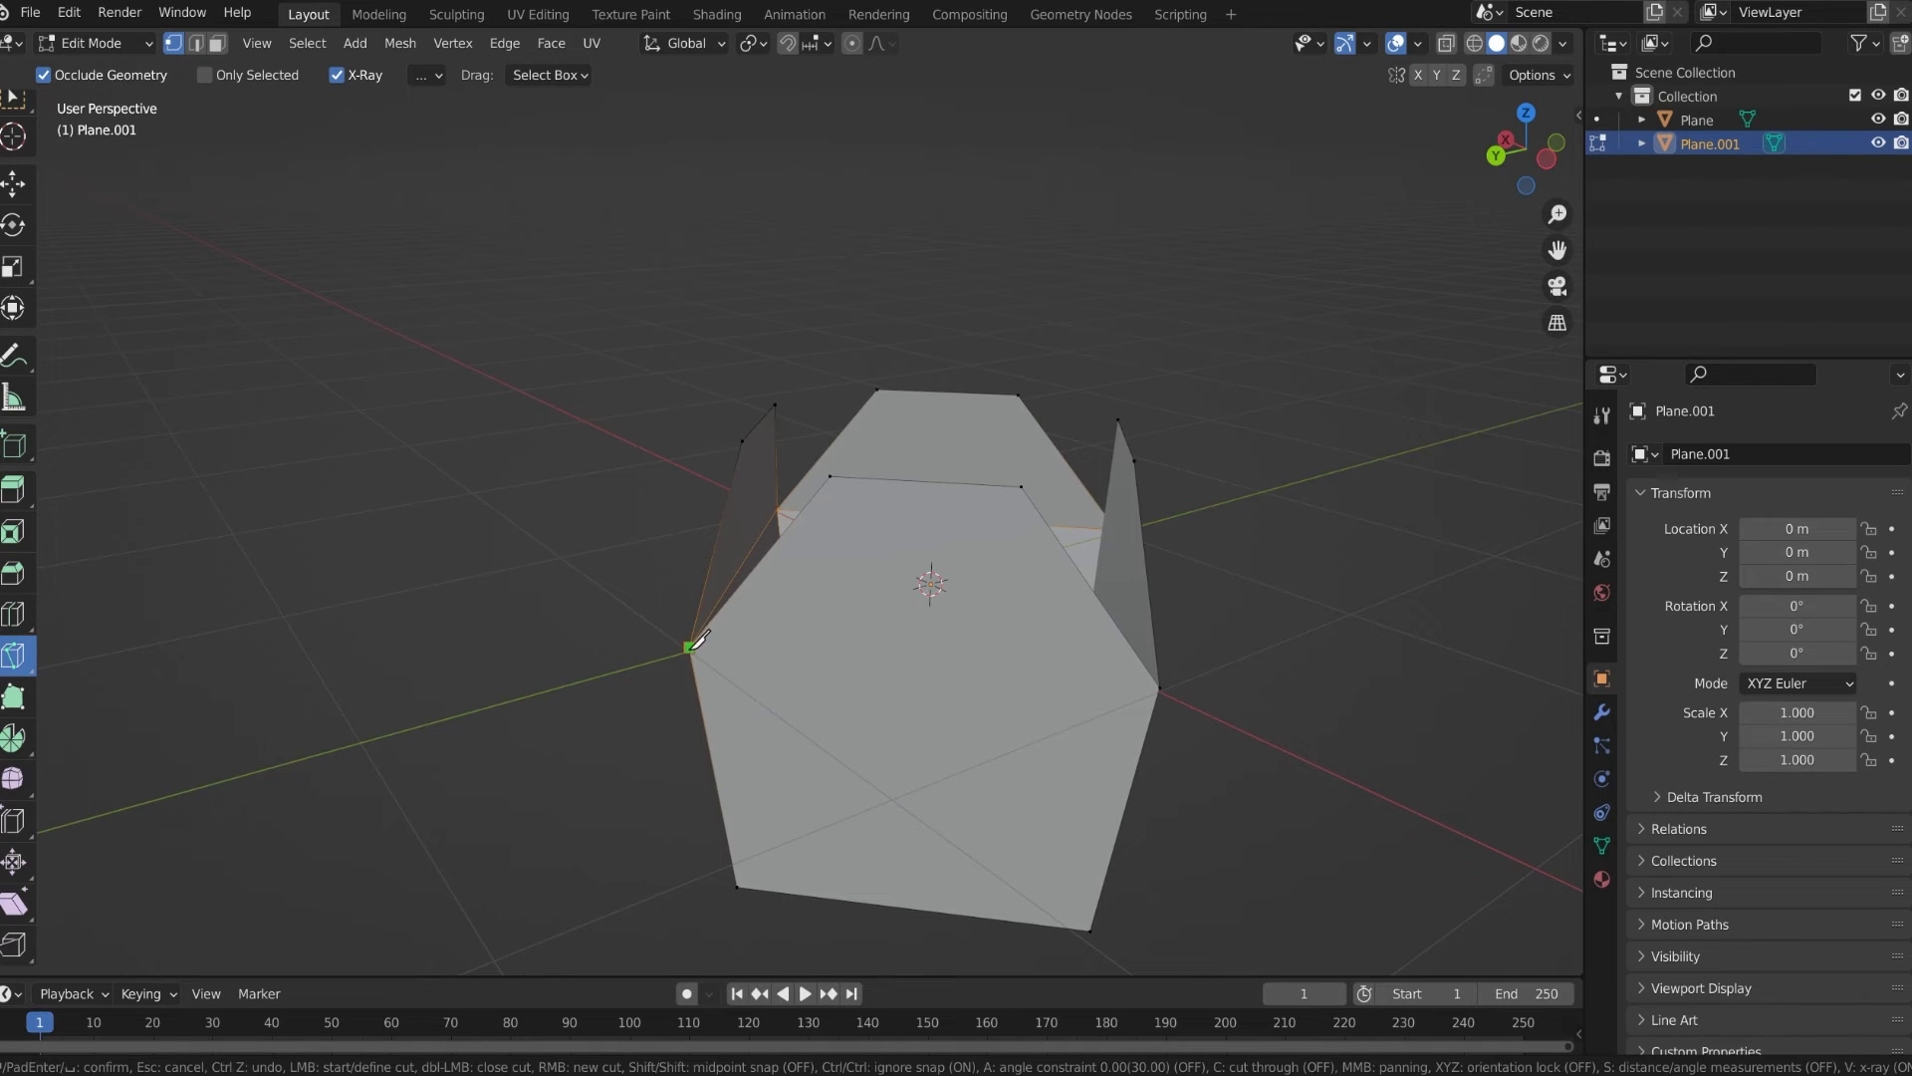
left_click(1160, 687)
key("Return")
Cut the last uncut wall with the Knife between its mid-height corner vertices to complete the fold line around the form
middle_click_drag(1192, 661, 902, 648)
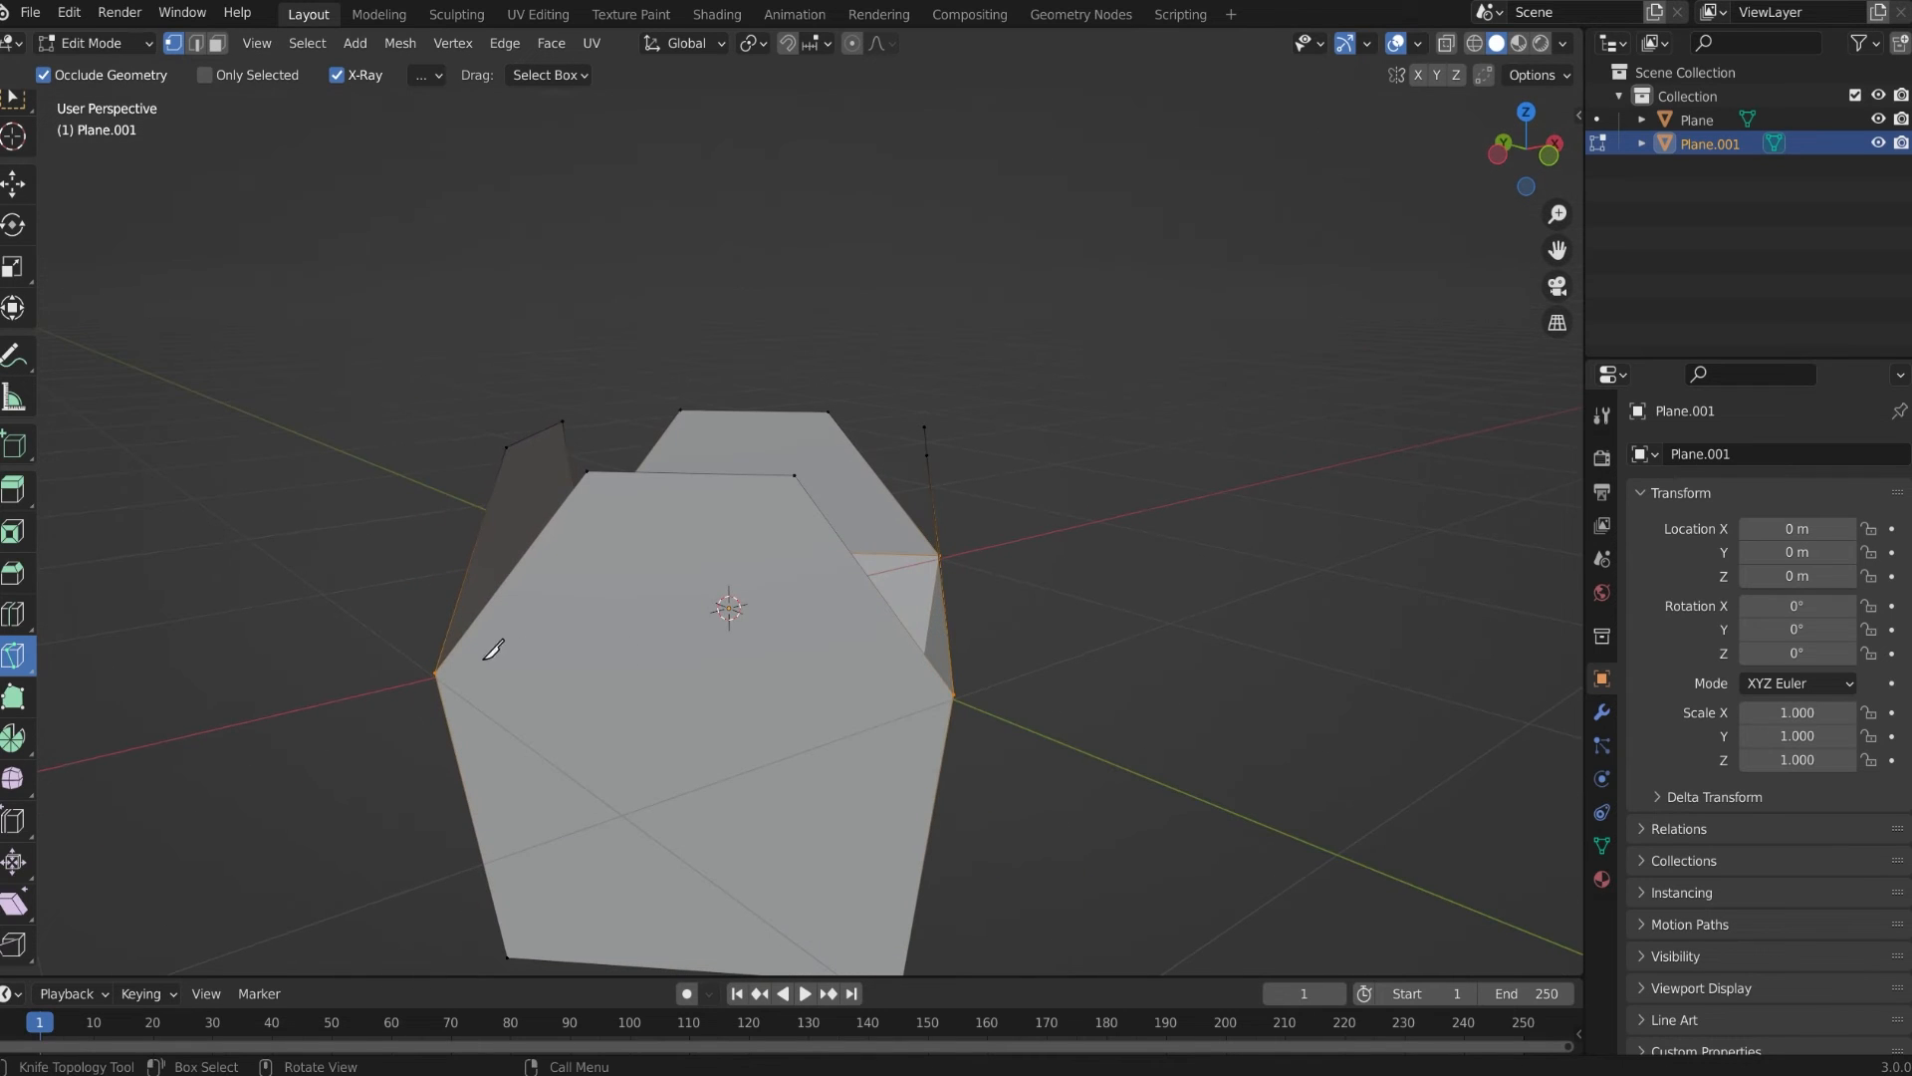
left_click(435, 674)
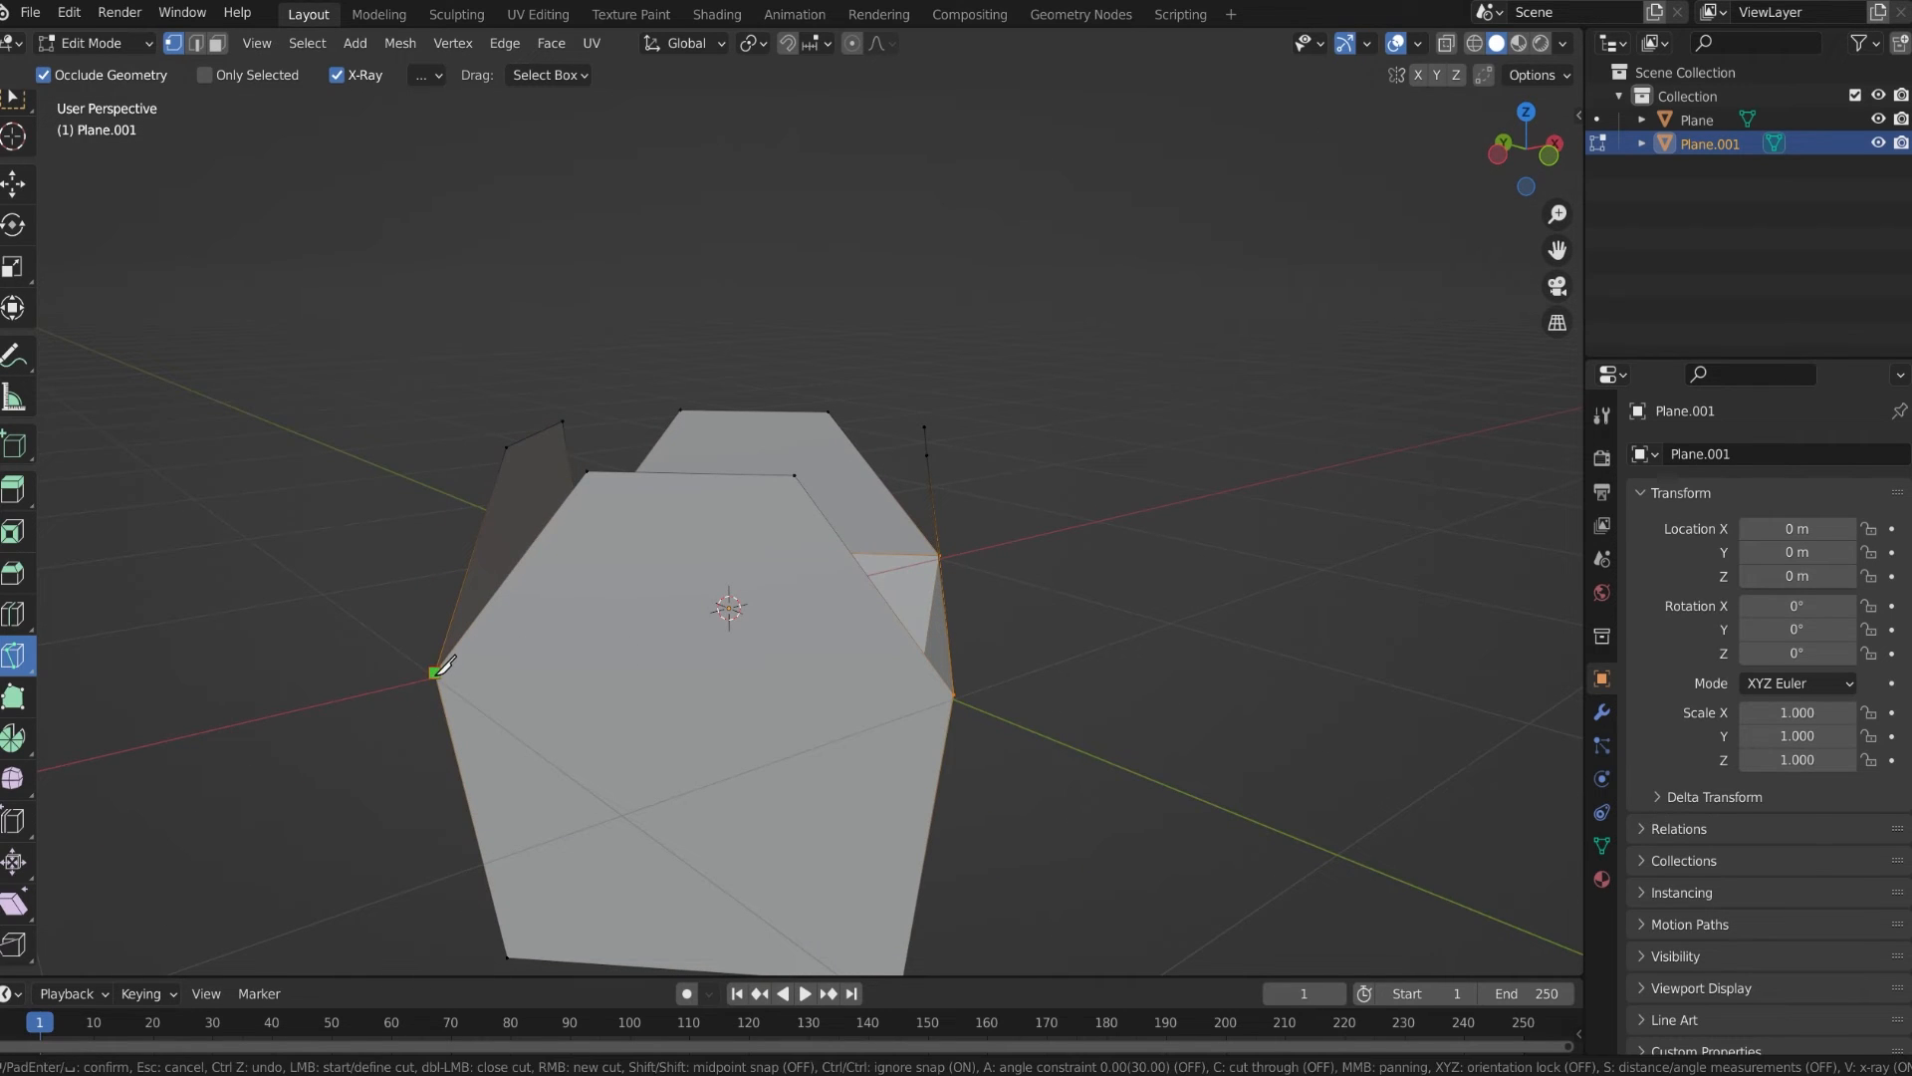
left_click(954, 692)
key("Return")
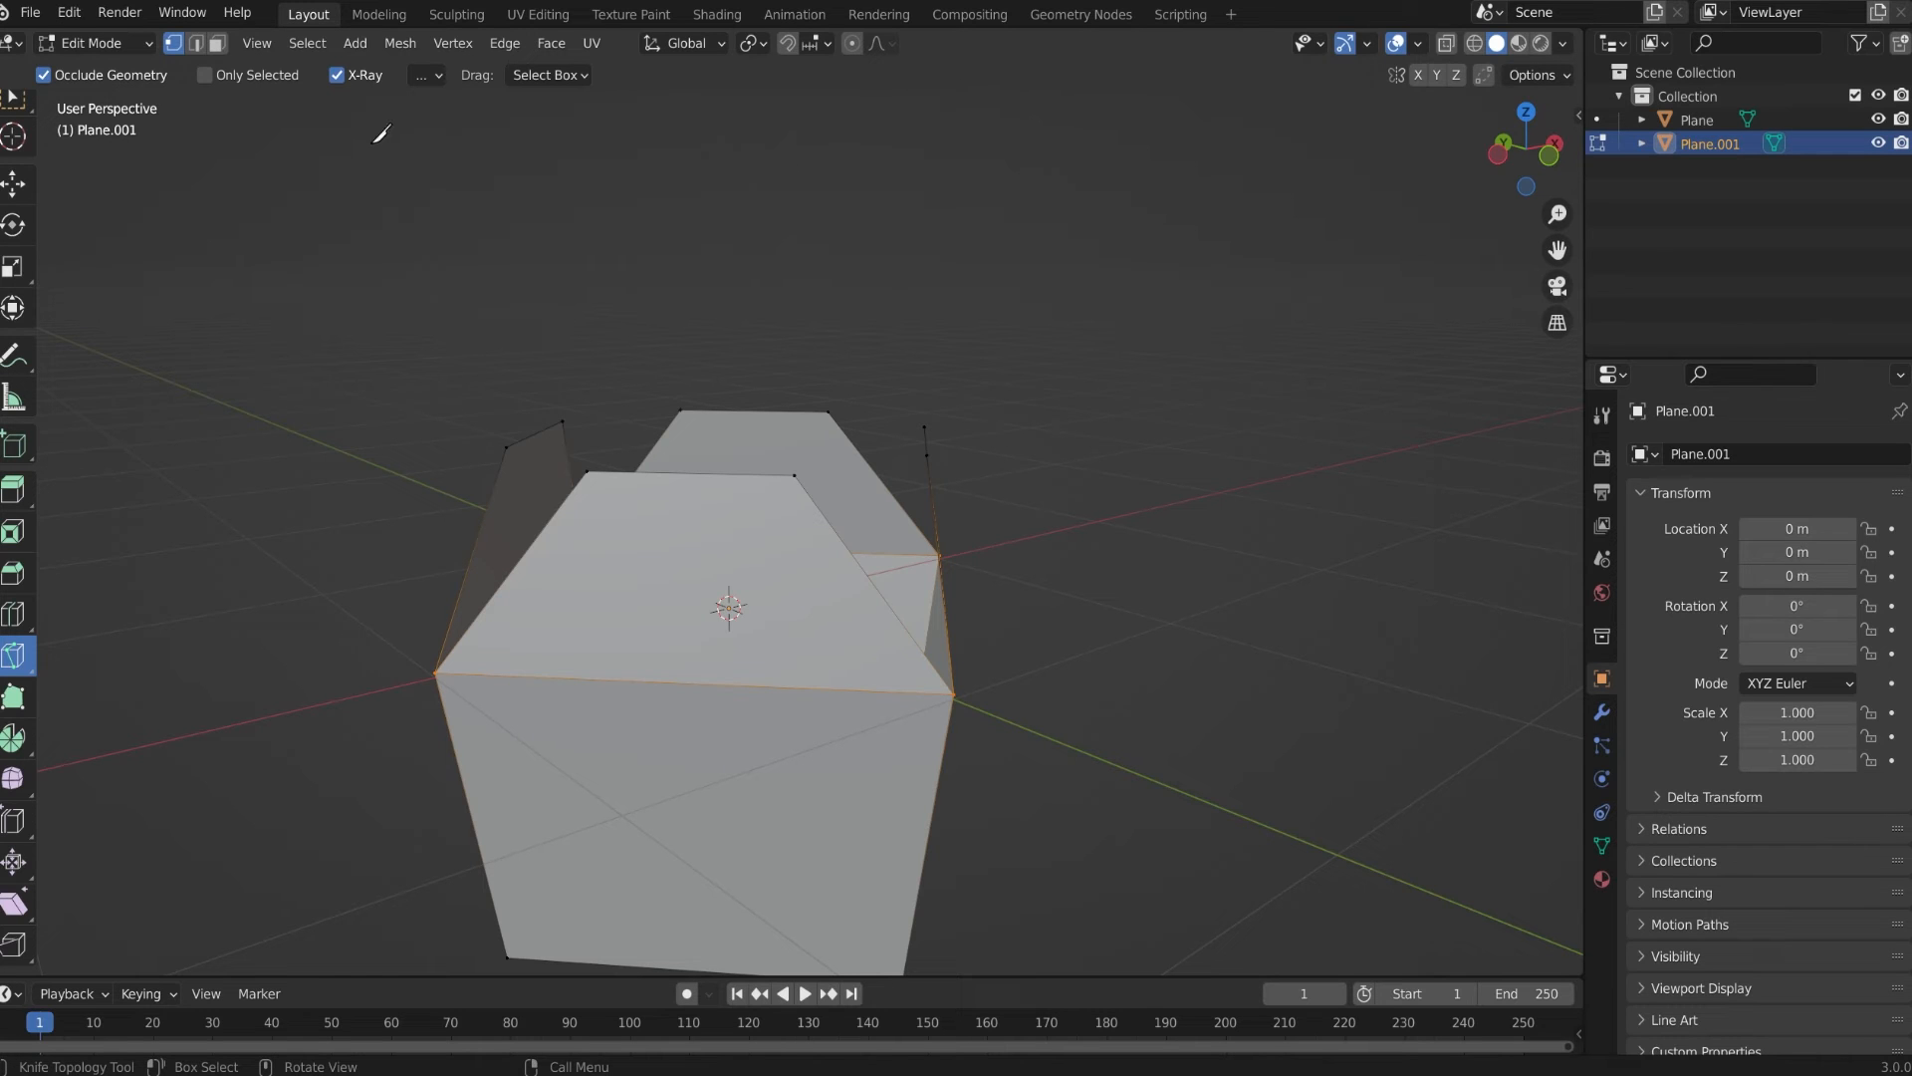
Switch from the Knife back to the Select Box tool, with the upper flaps in close view
scroll(8, 264, "up", 1)
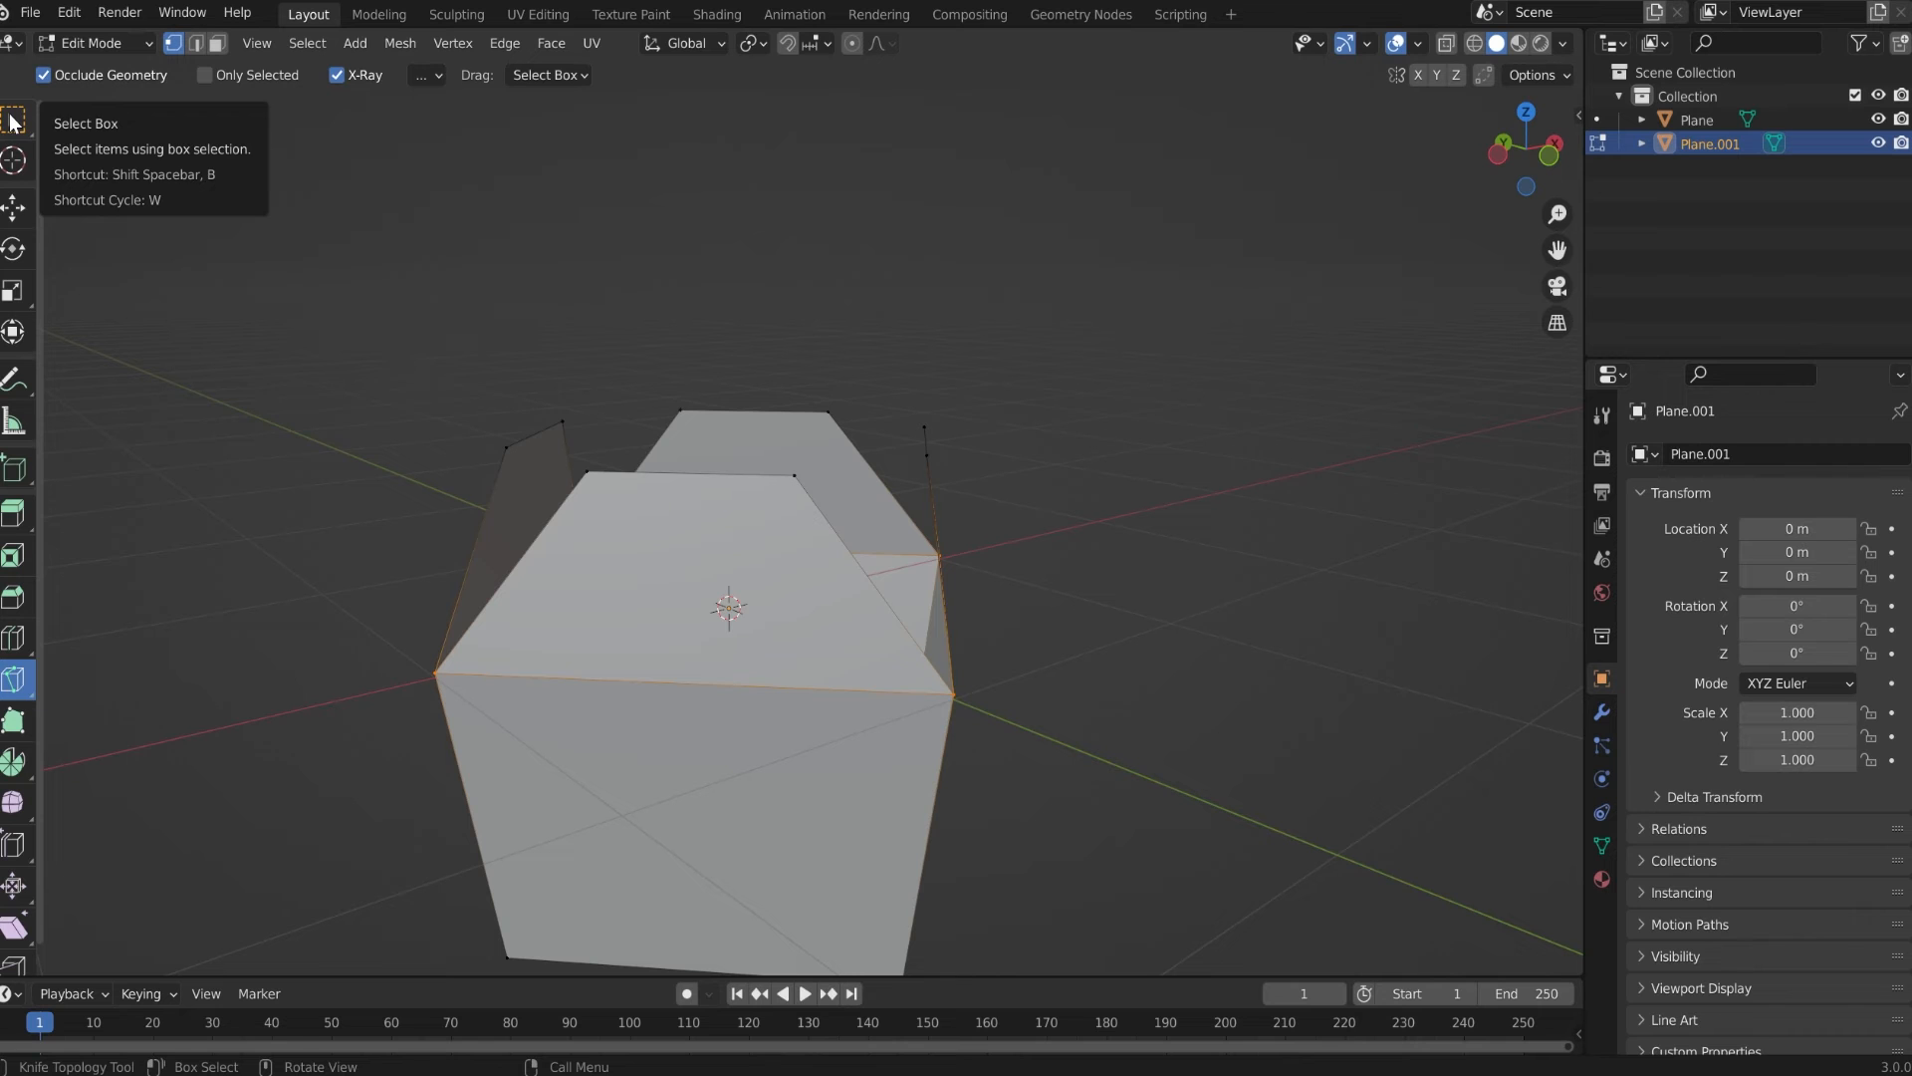
left_click(14, 120)
middle_click_drag(307, 333, 666, 427)
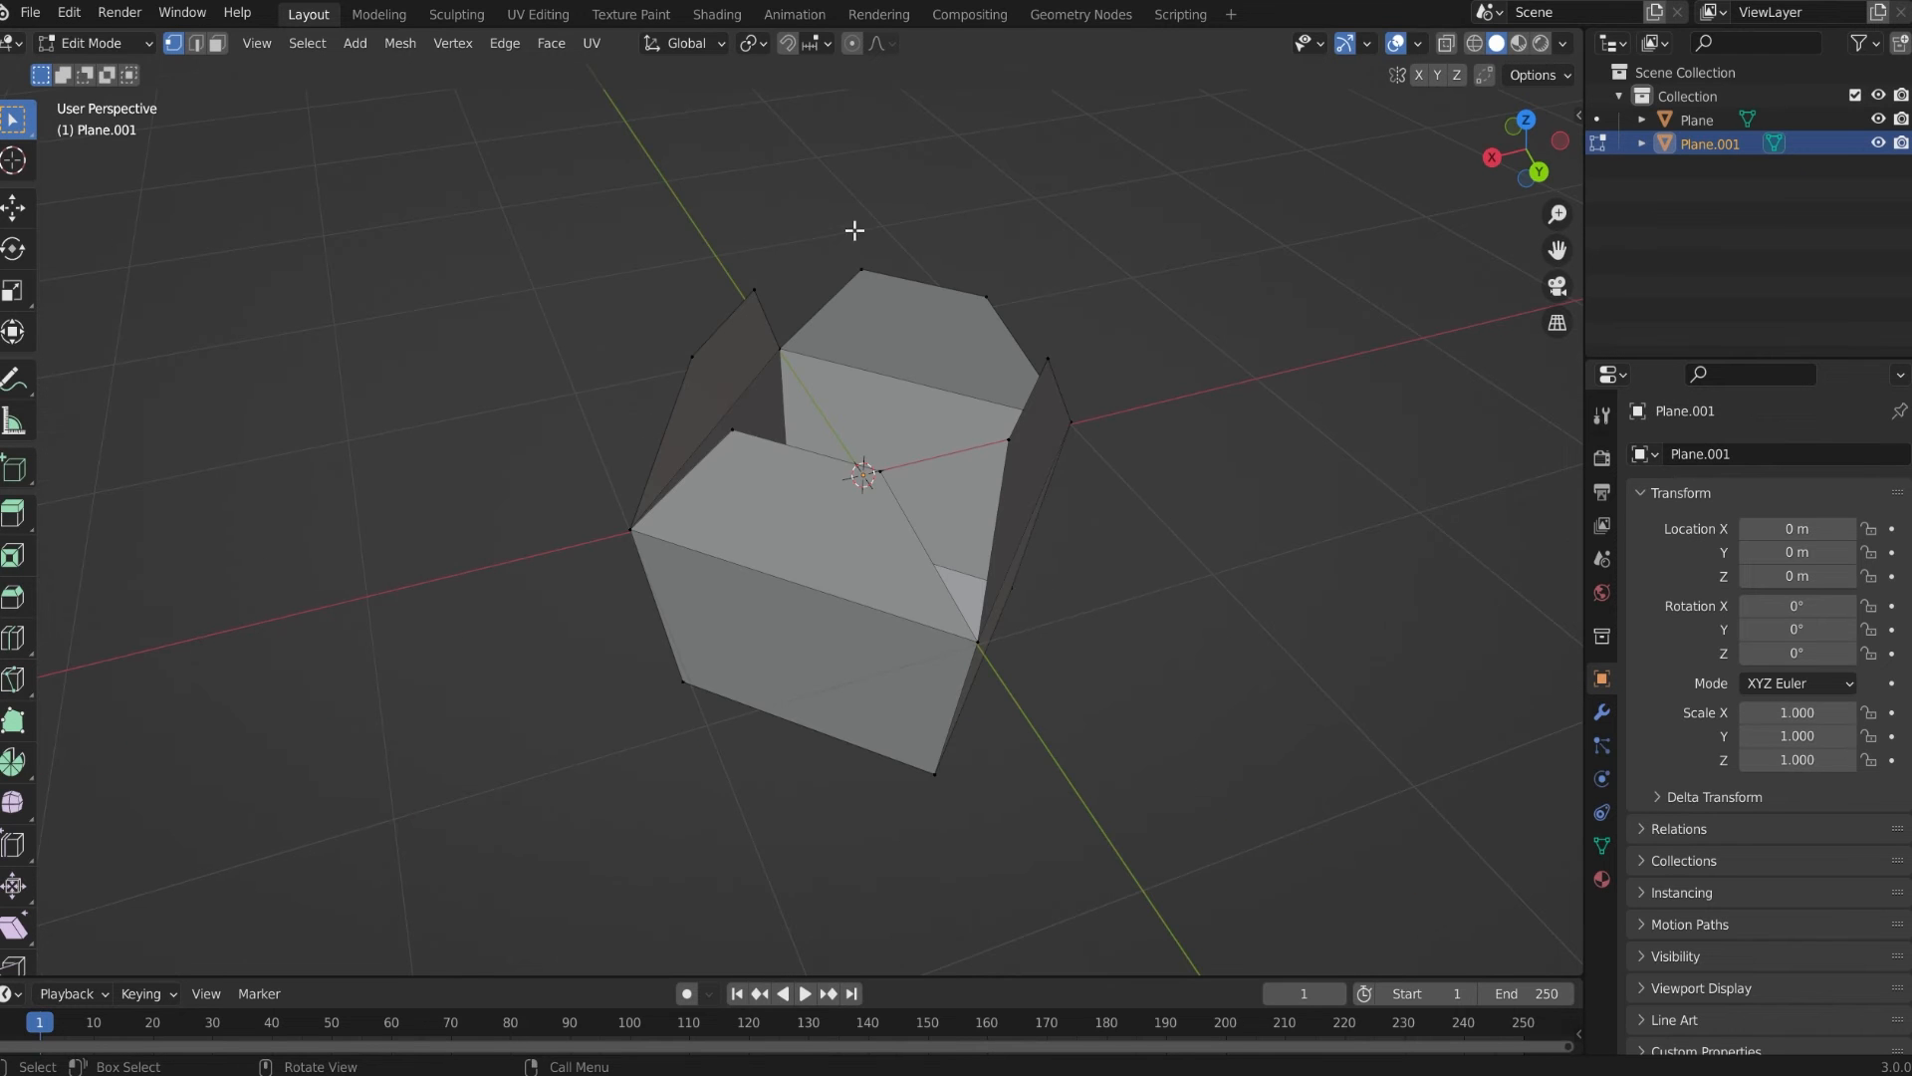
middle_click_drag(887, 192, 644, 282)
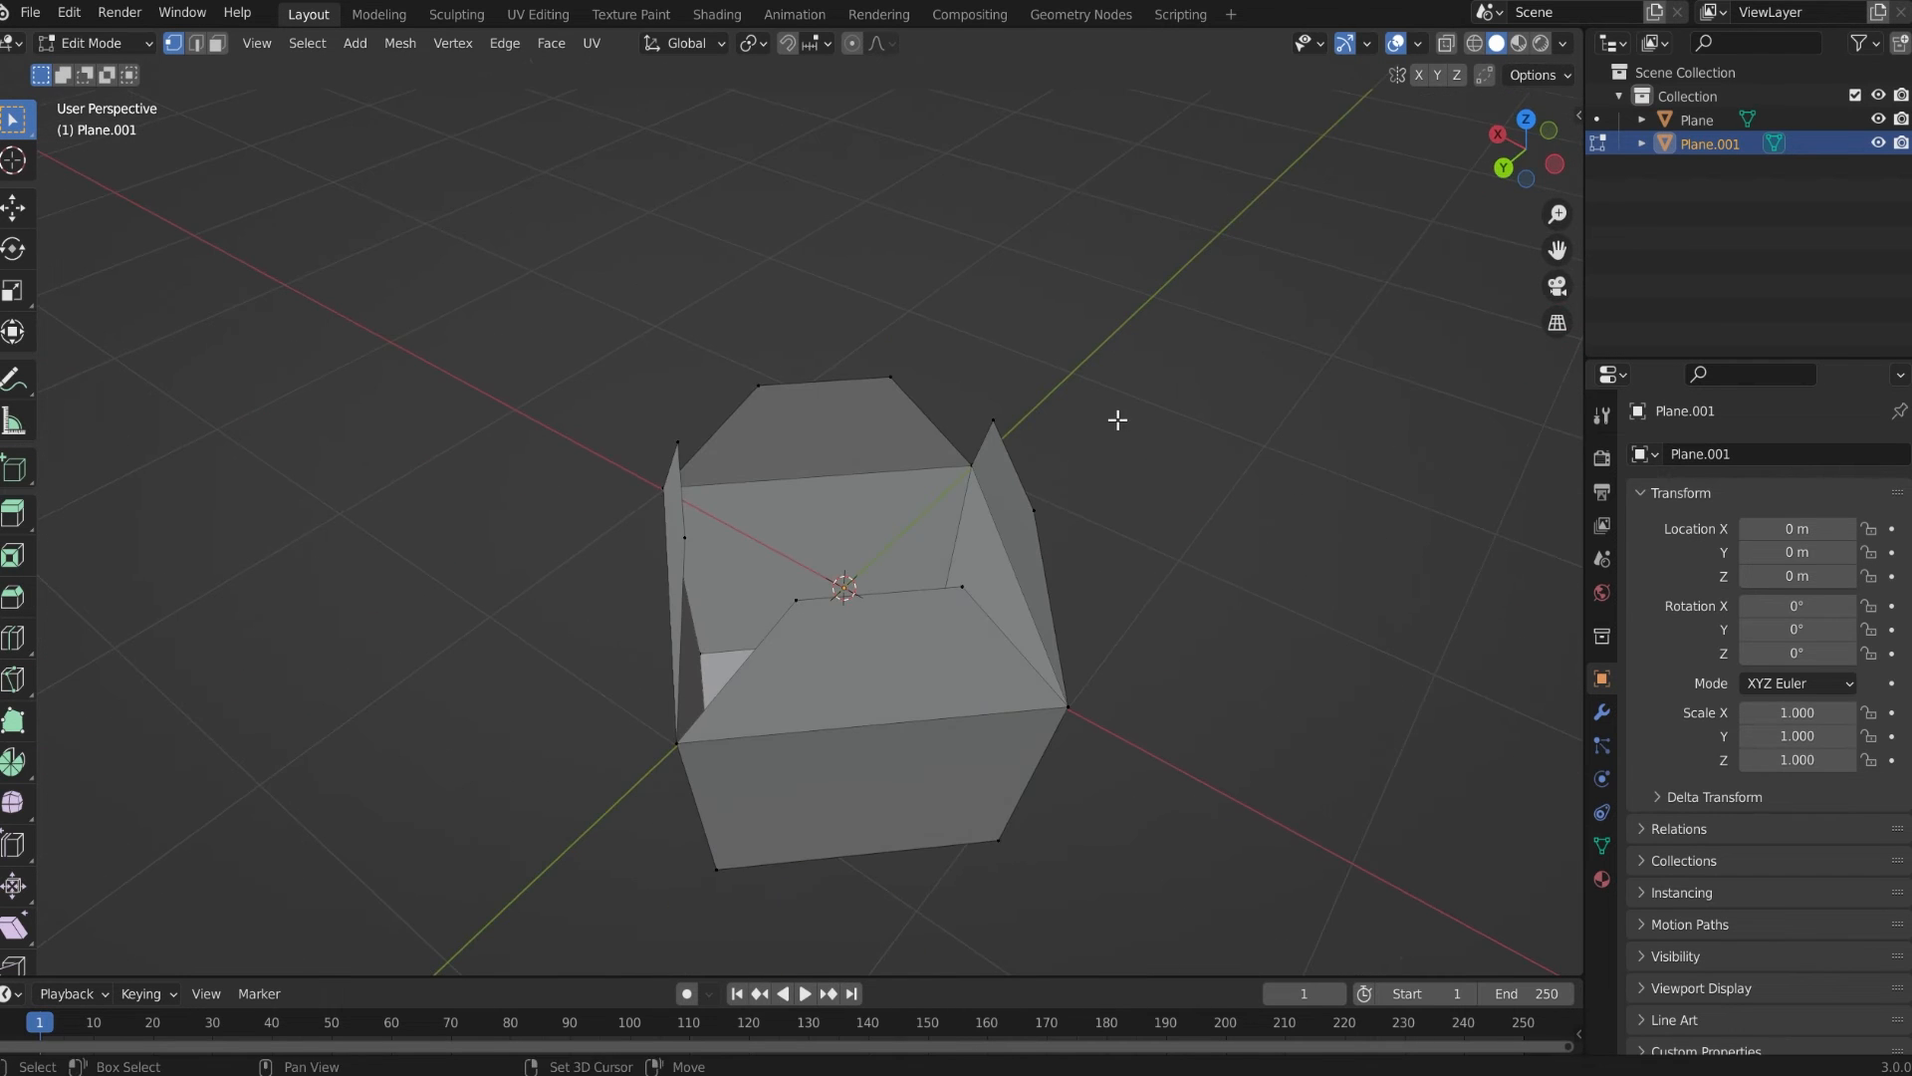
middle_click_drag(1117, 419, 1025, 415, "shift")
scroll(778, 356, "up", 2)
scroll(810, 376, "up", 1)
middle_click_drag(508, 415, 619, 384)
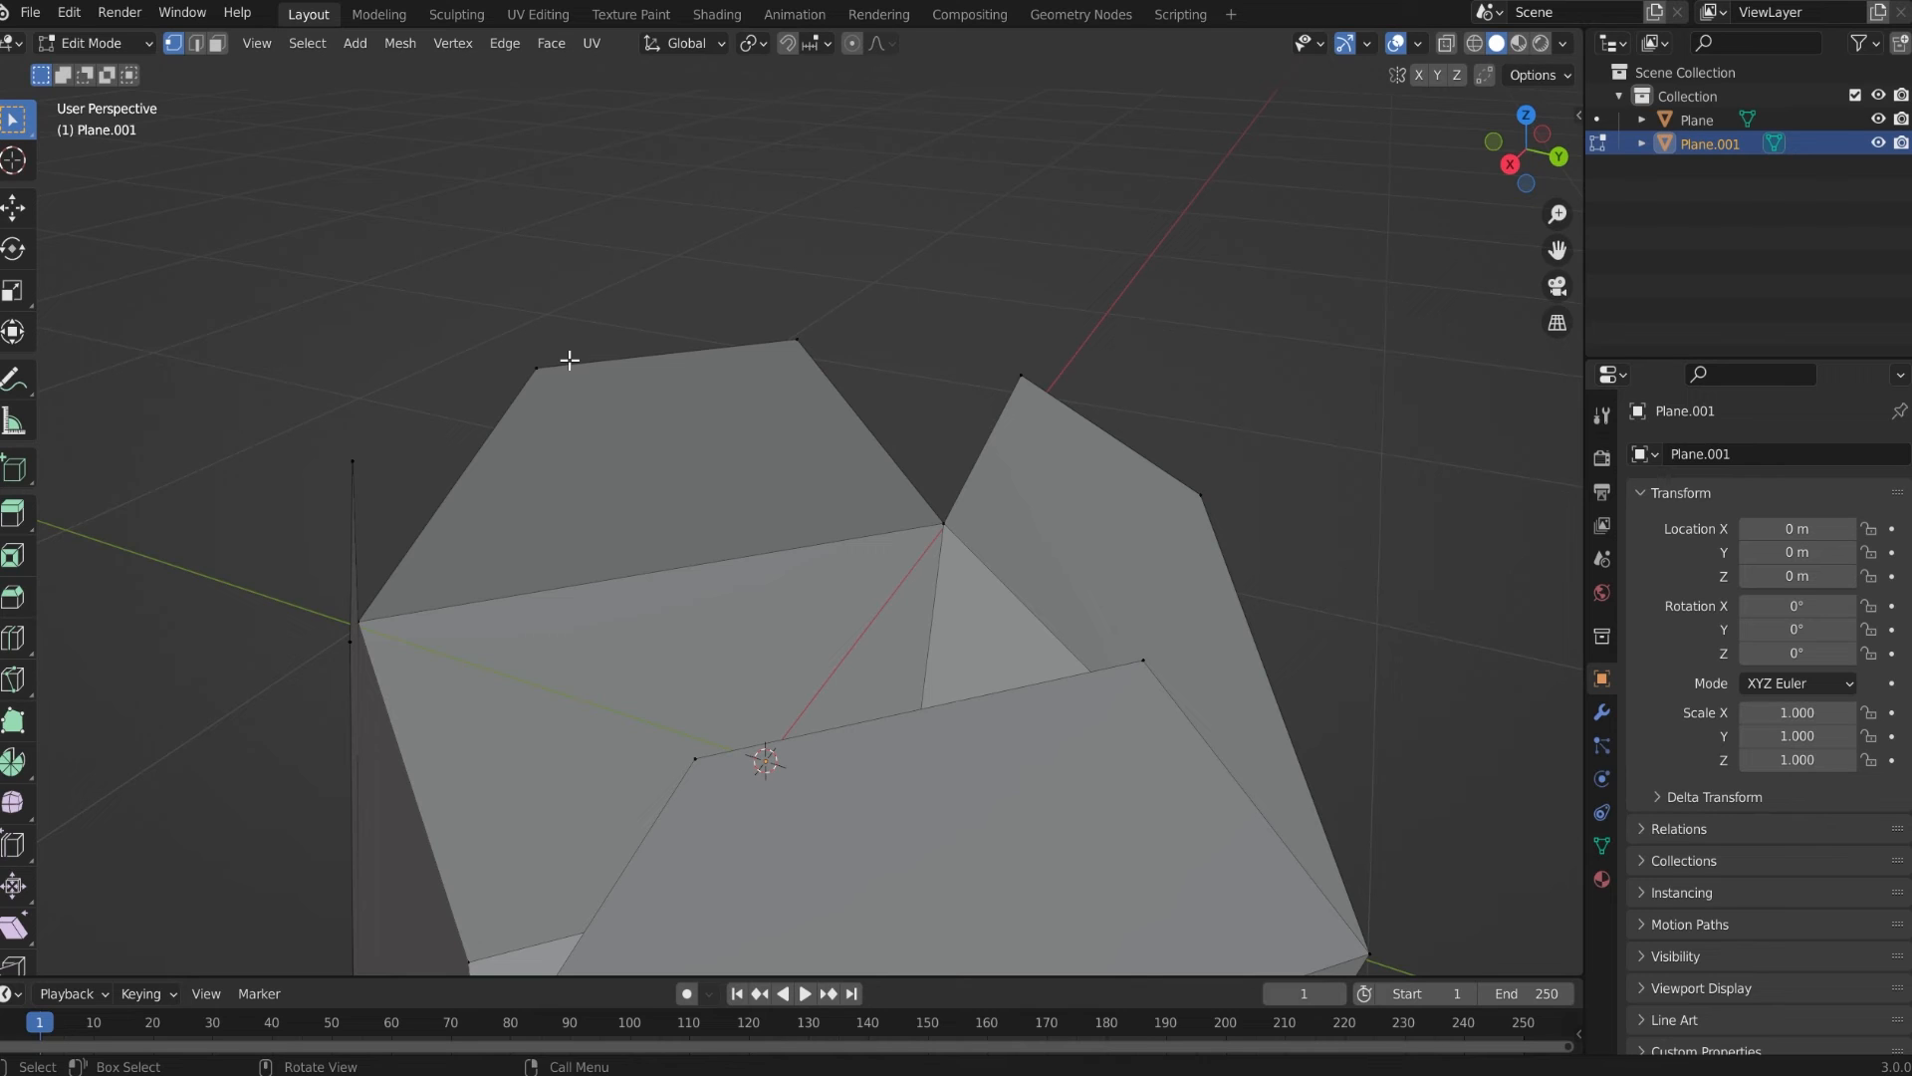
left_click_drag(456, 316, 826, 383)
left_click(529, 252)
left_click_drag(436, 269, 835, 410)
left_click(384, 332)
middle_click_drag(384, 332, 499, 342)
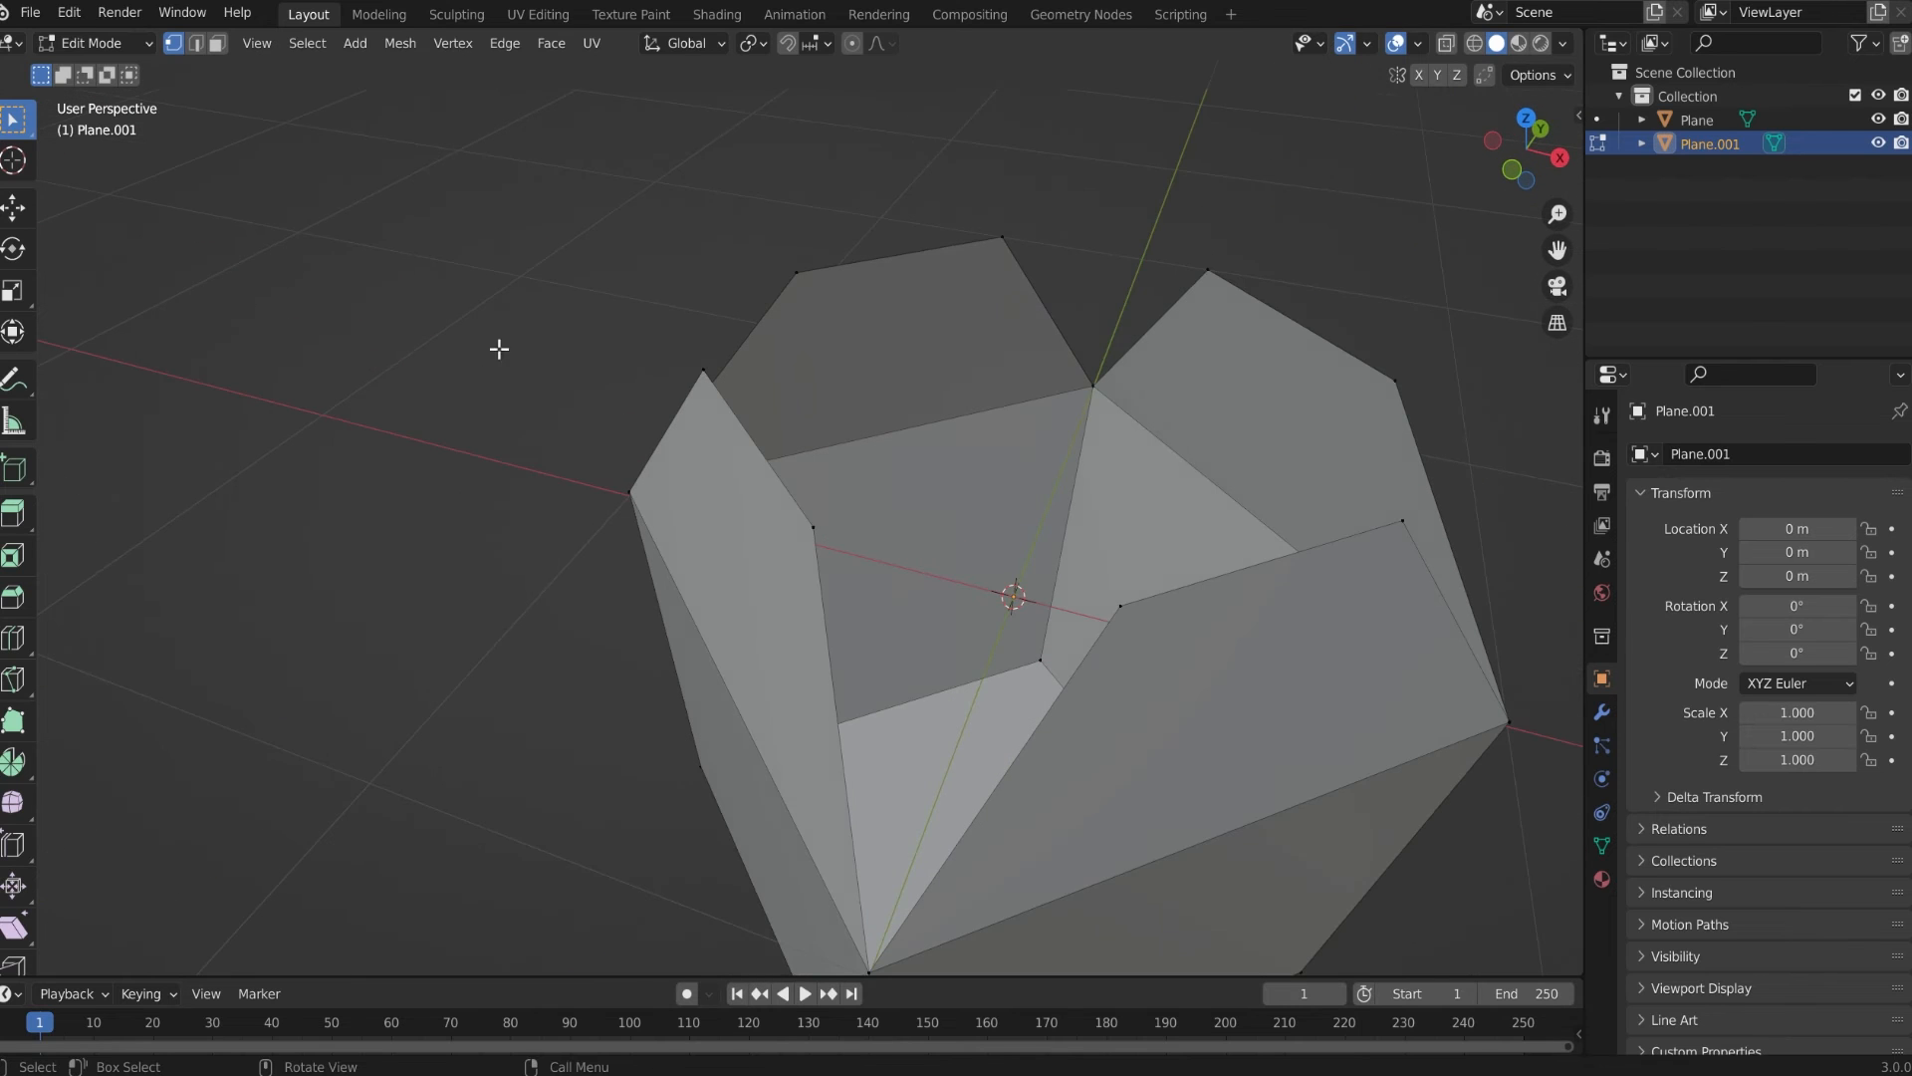
Subdivide the top edge of one upper flap with 2 cuts
left_click_drag(705, 197, 1044, 319)
middle_click_drag(641, 339, 864, 329)
left_click_drag(666, 147, 896, 157)
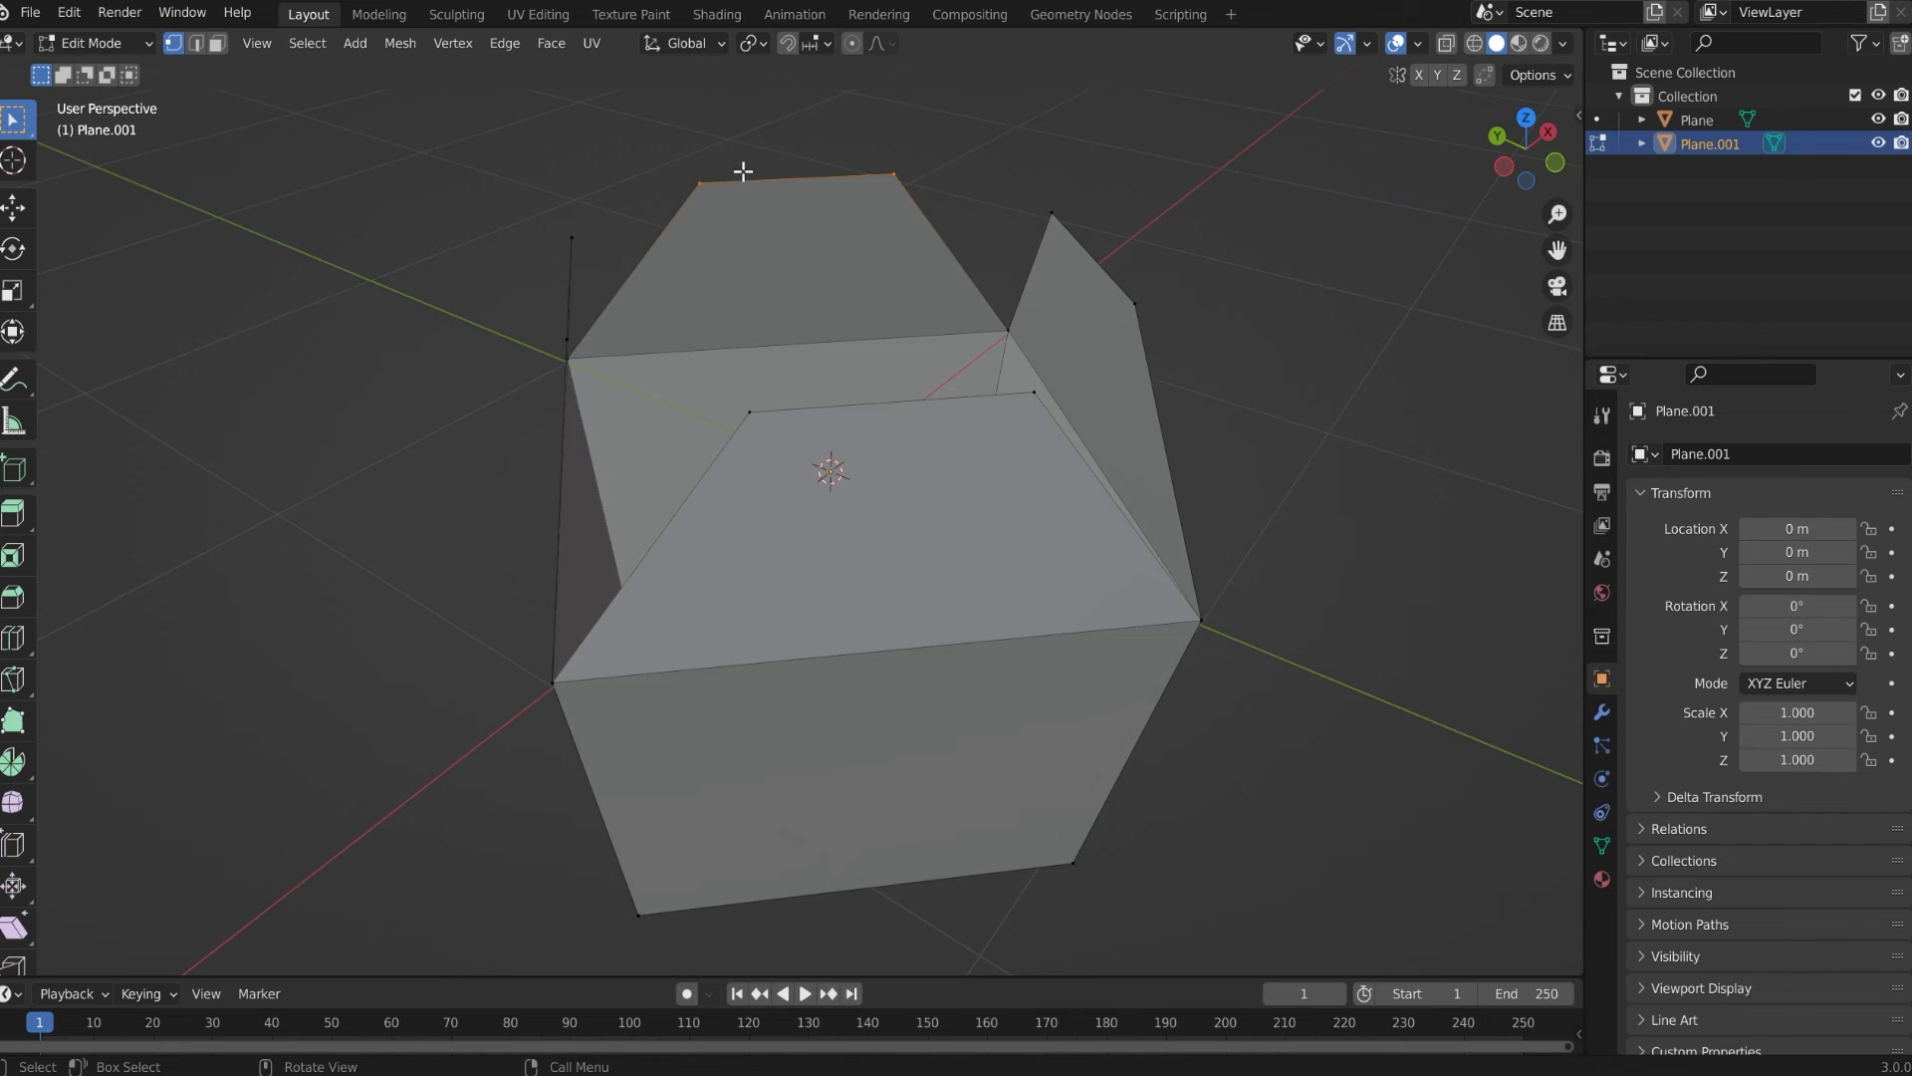
middle_click_drag(743, 175, 768, 326)
middle_click_drag(762, 496, 879, 508)
scroll(735, 504, "up", 4)
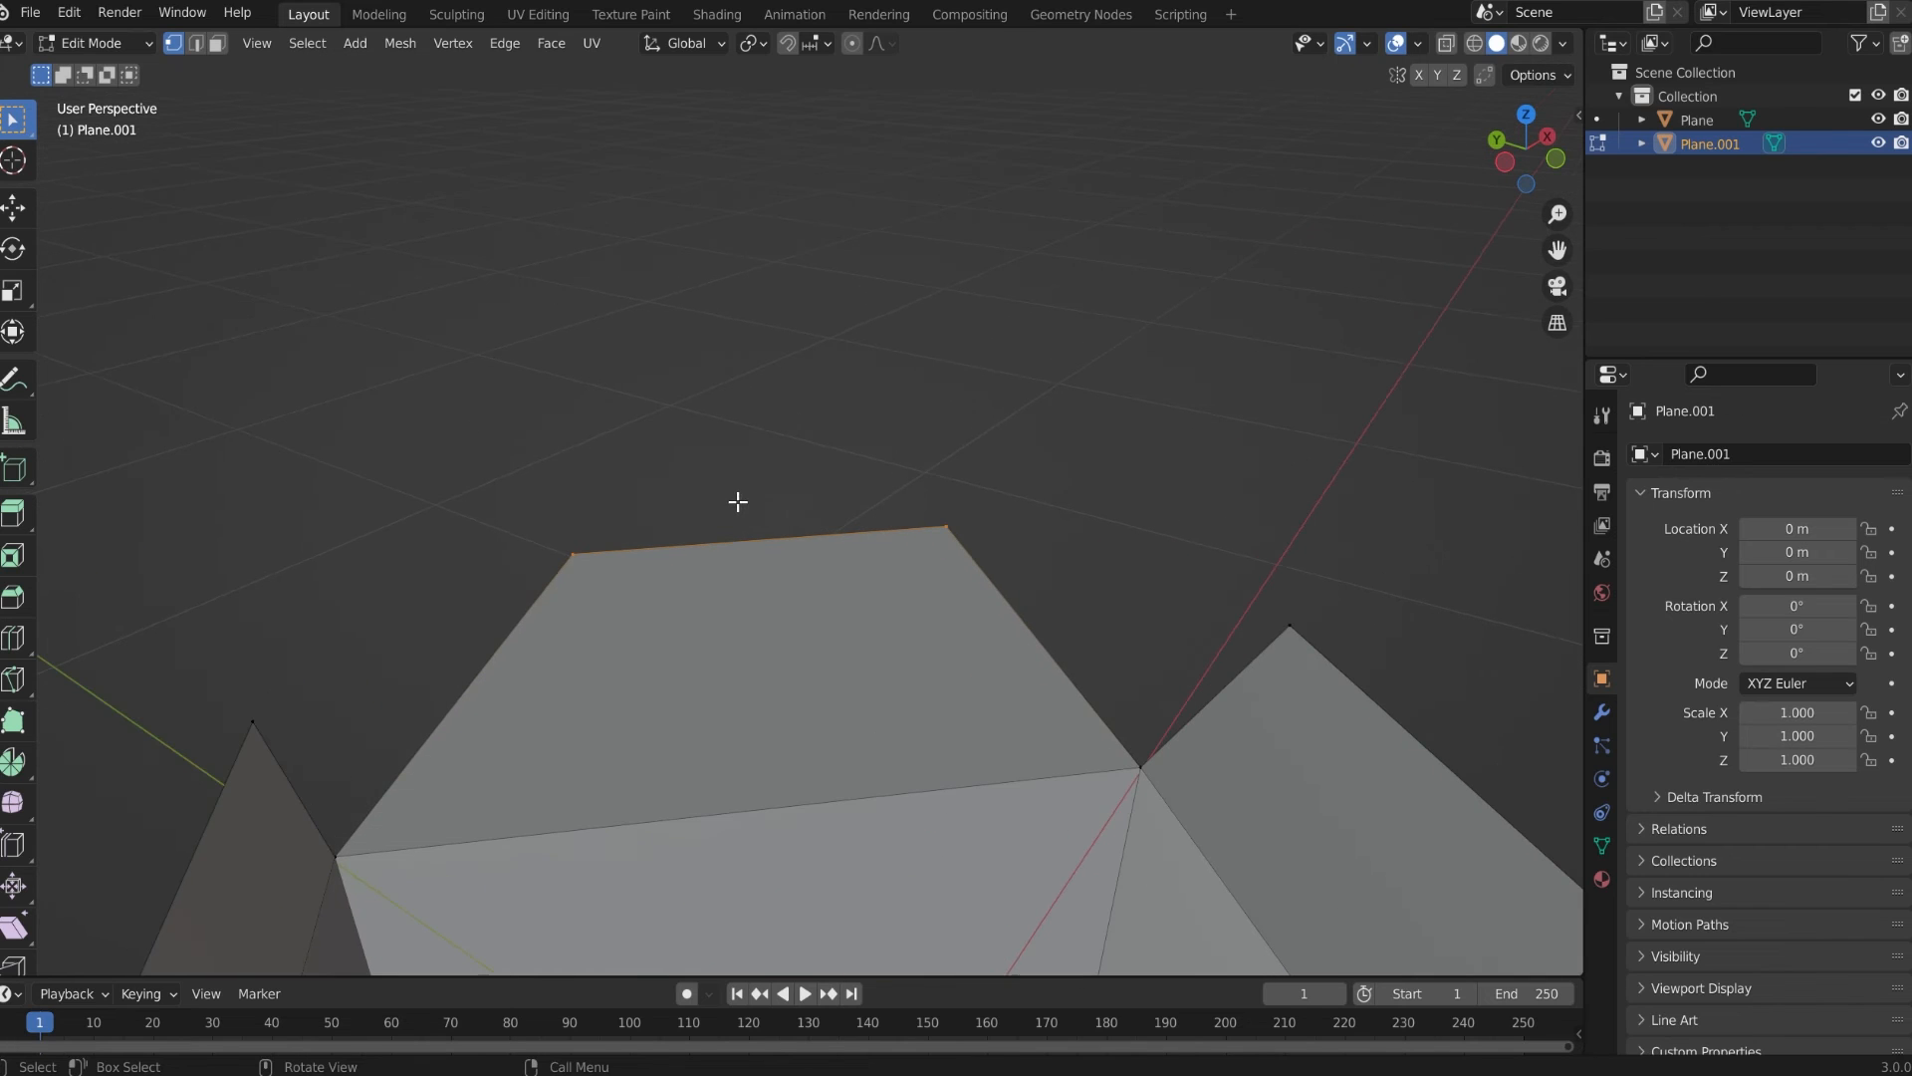
right_click(821, 538)
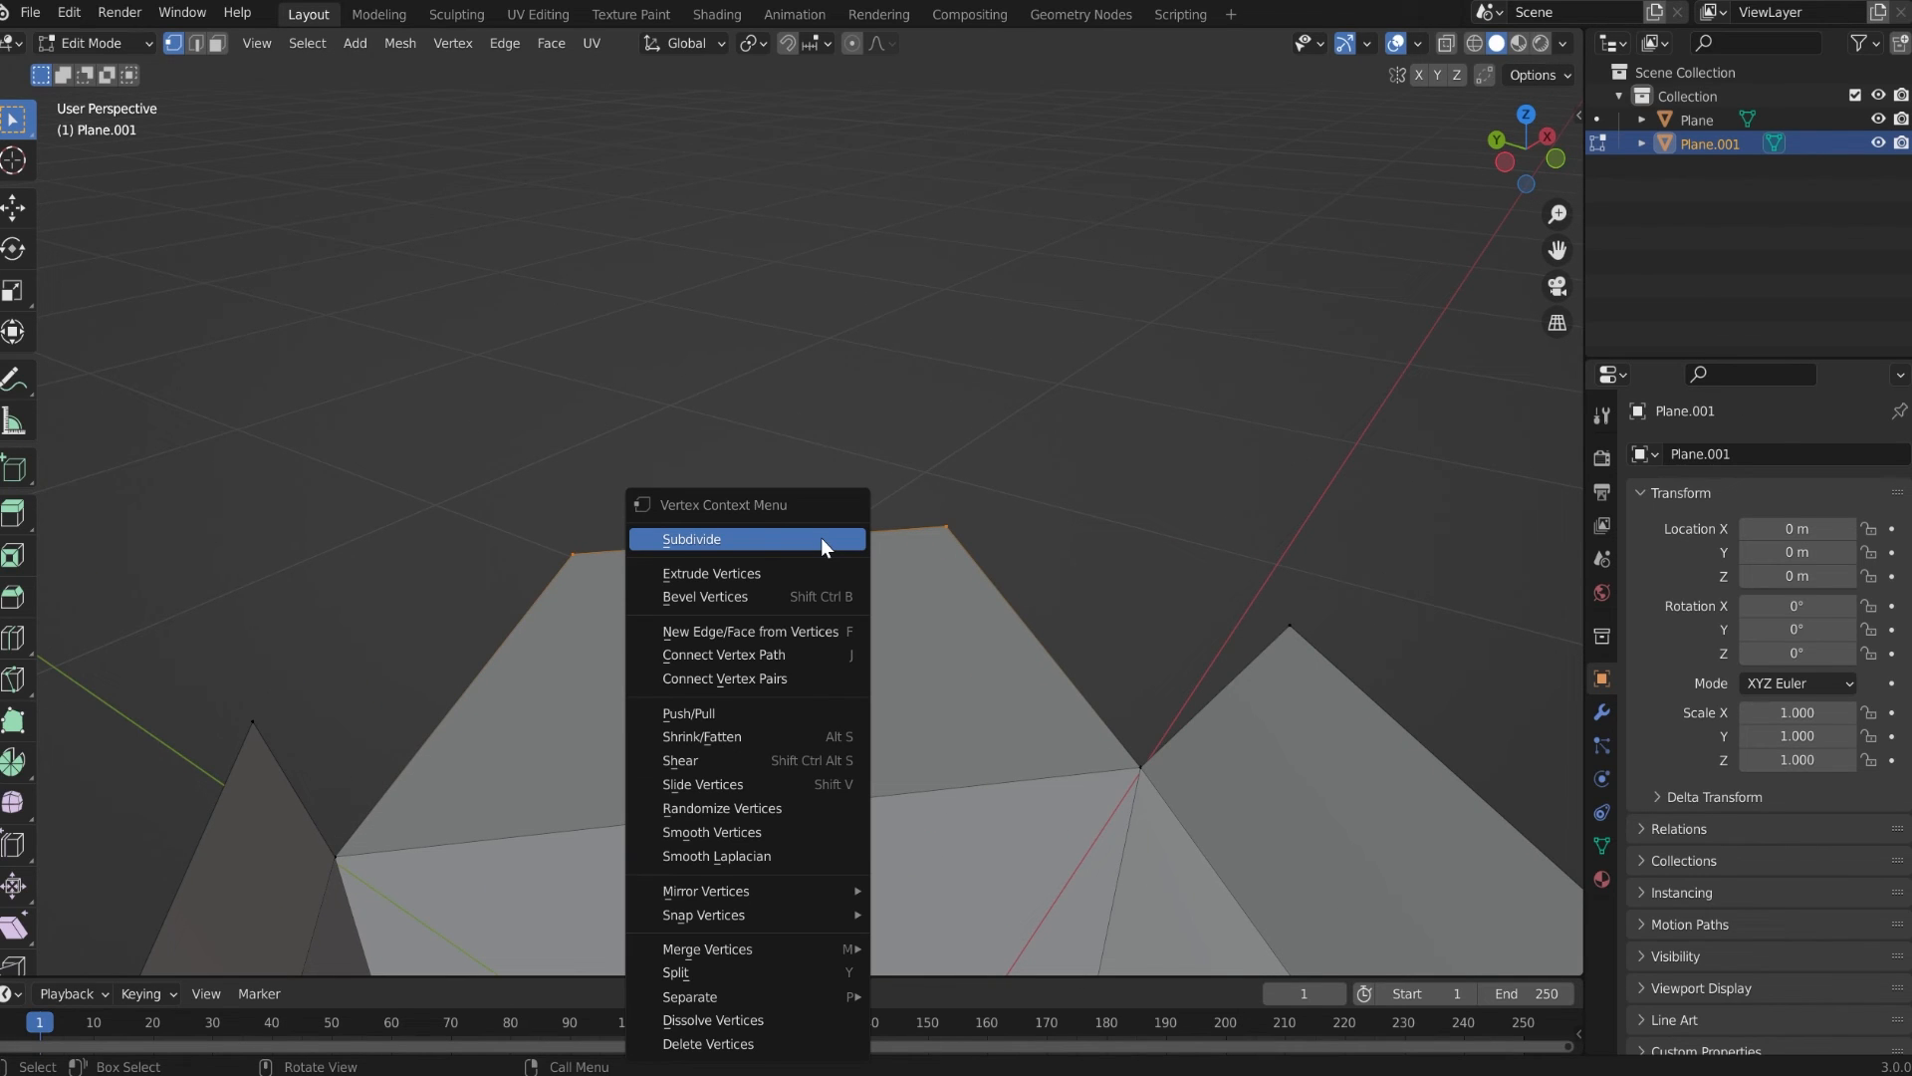
left_click(821, 541)
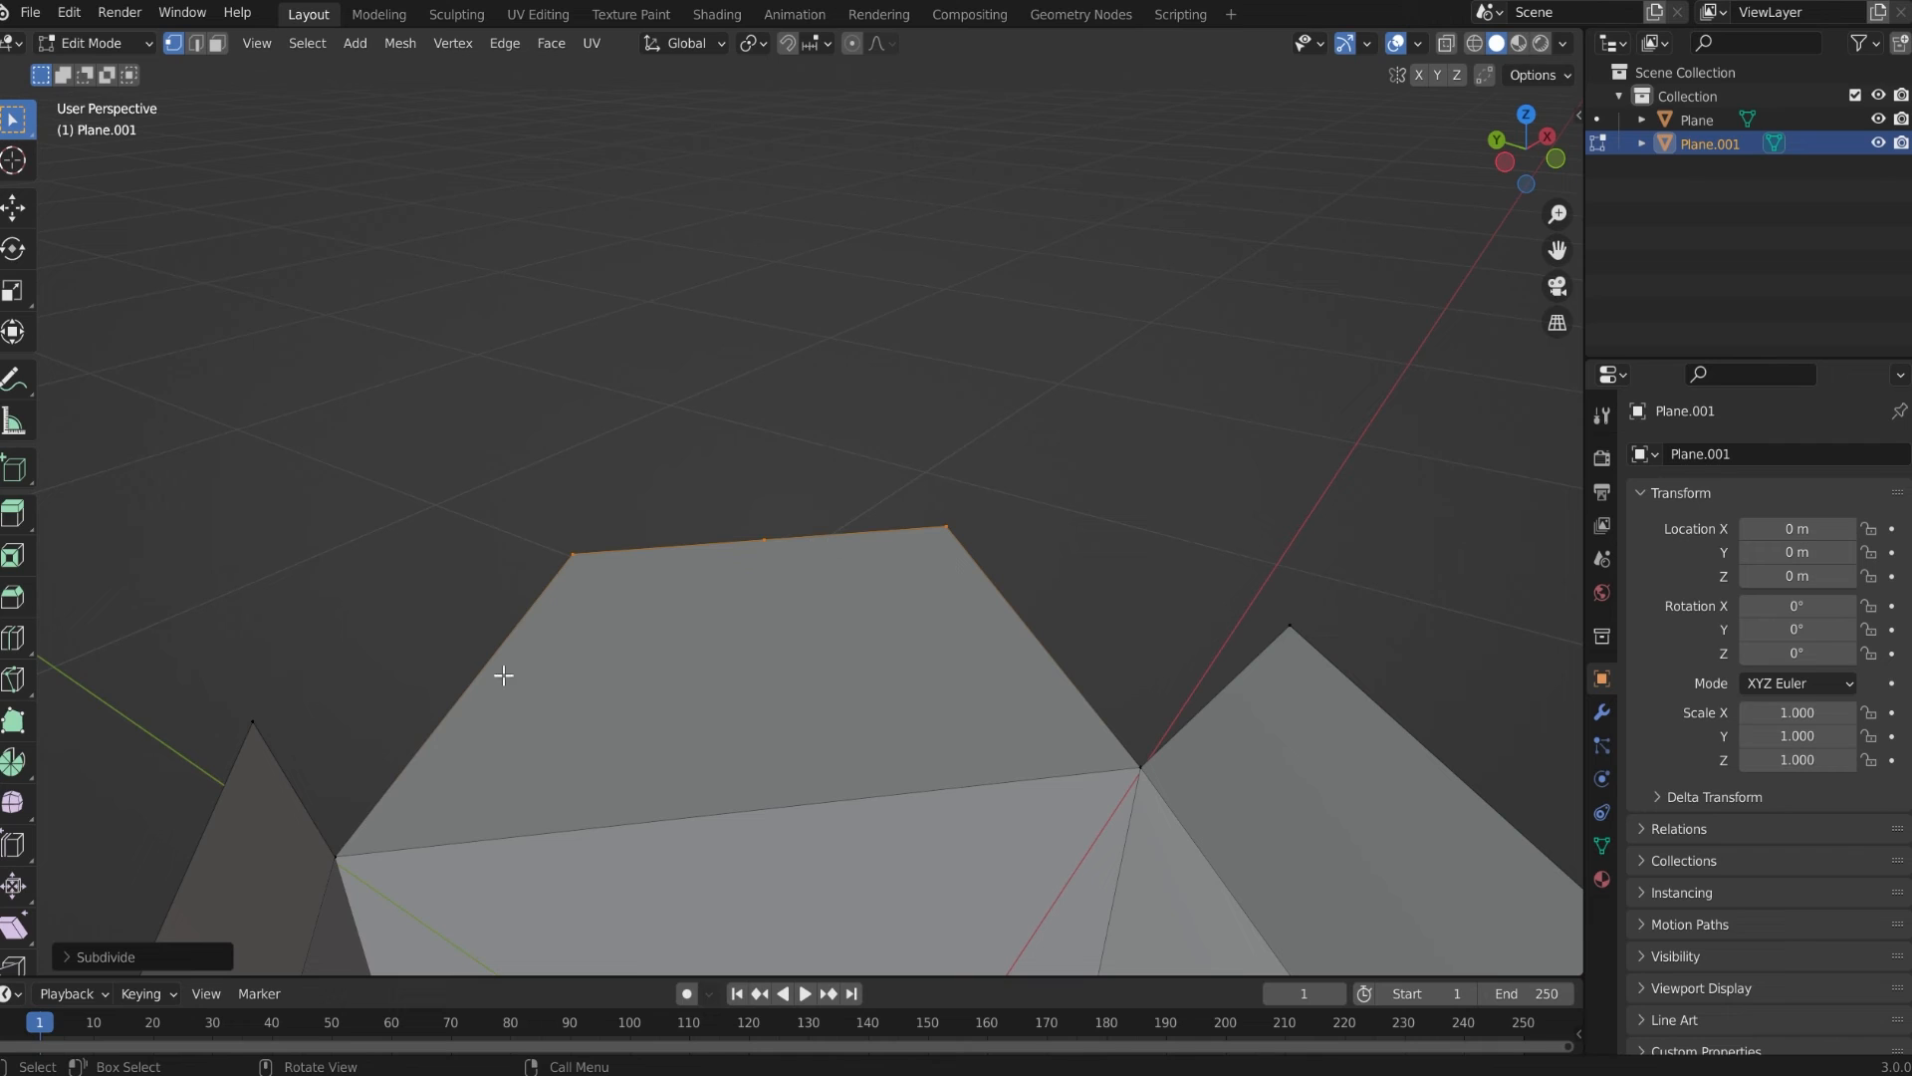
left_click(93, 959)
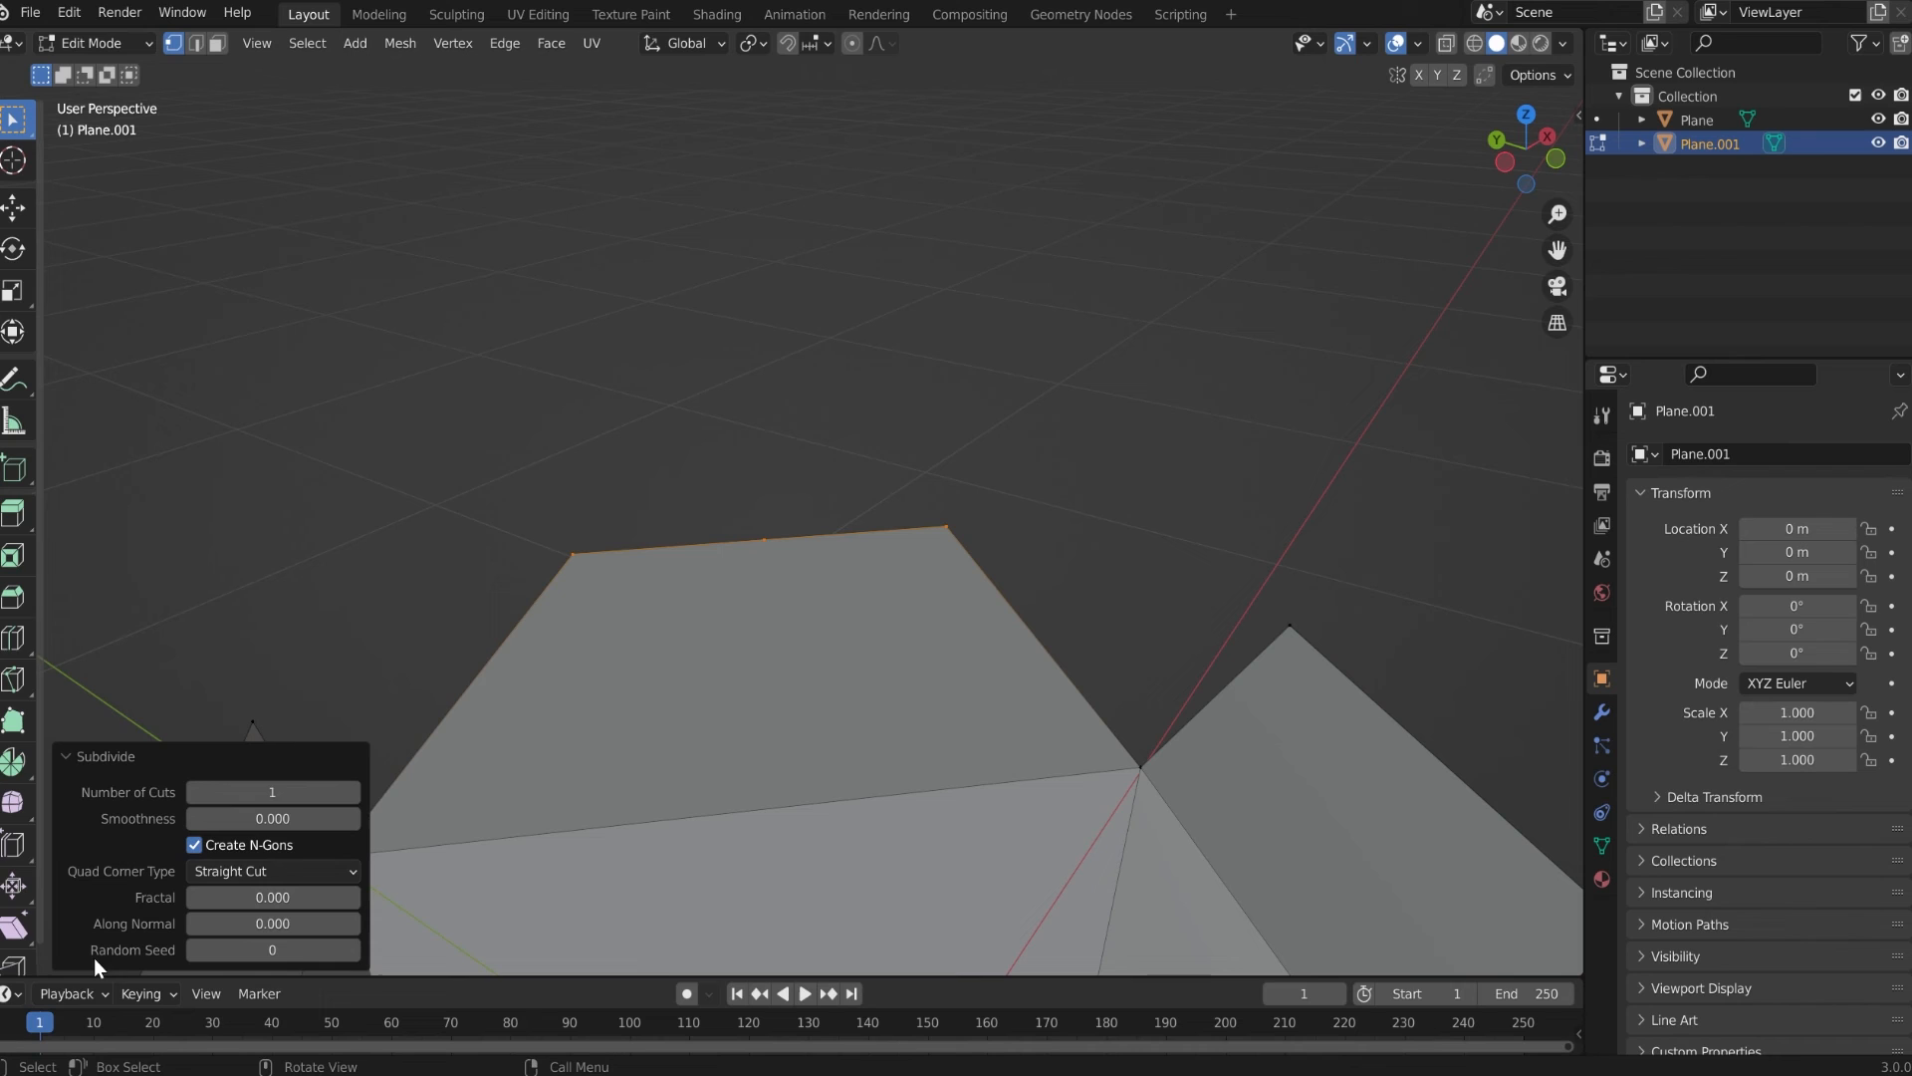
left_click(357, 793)
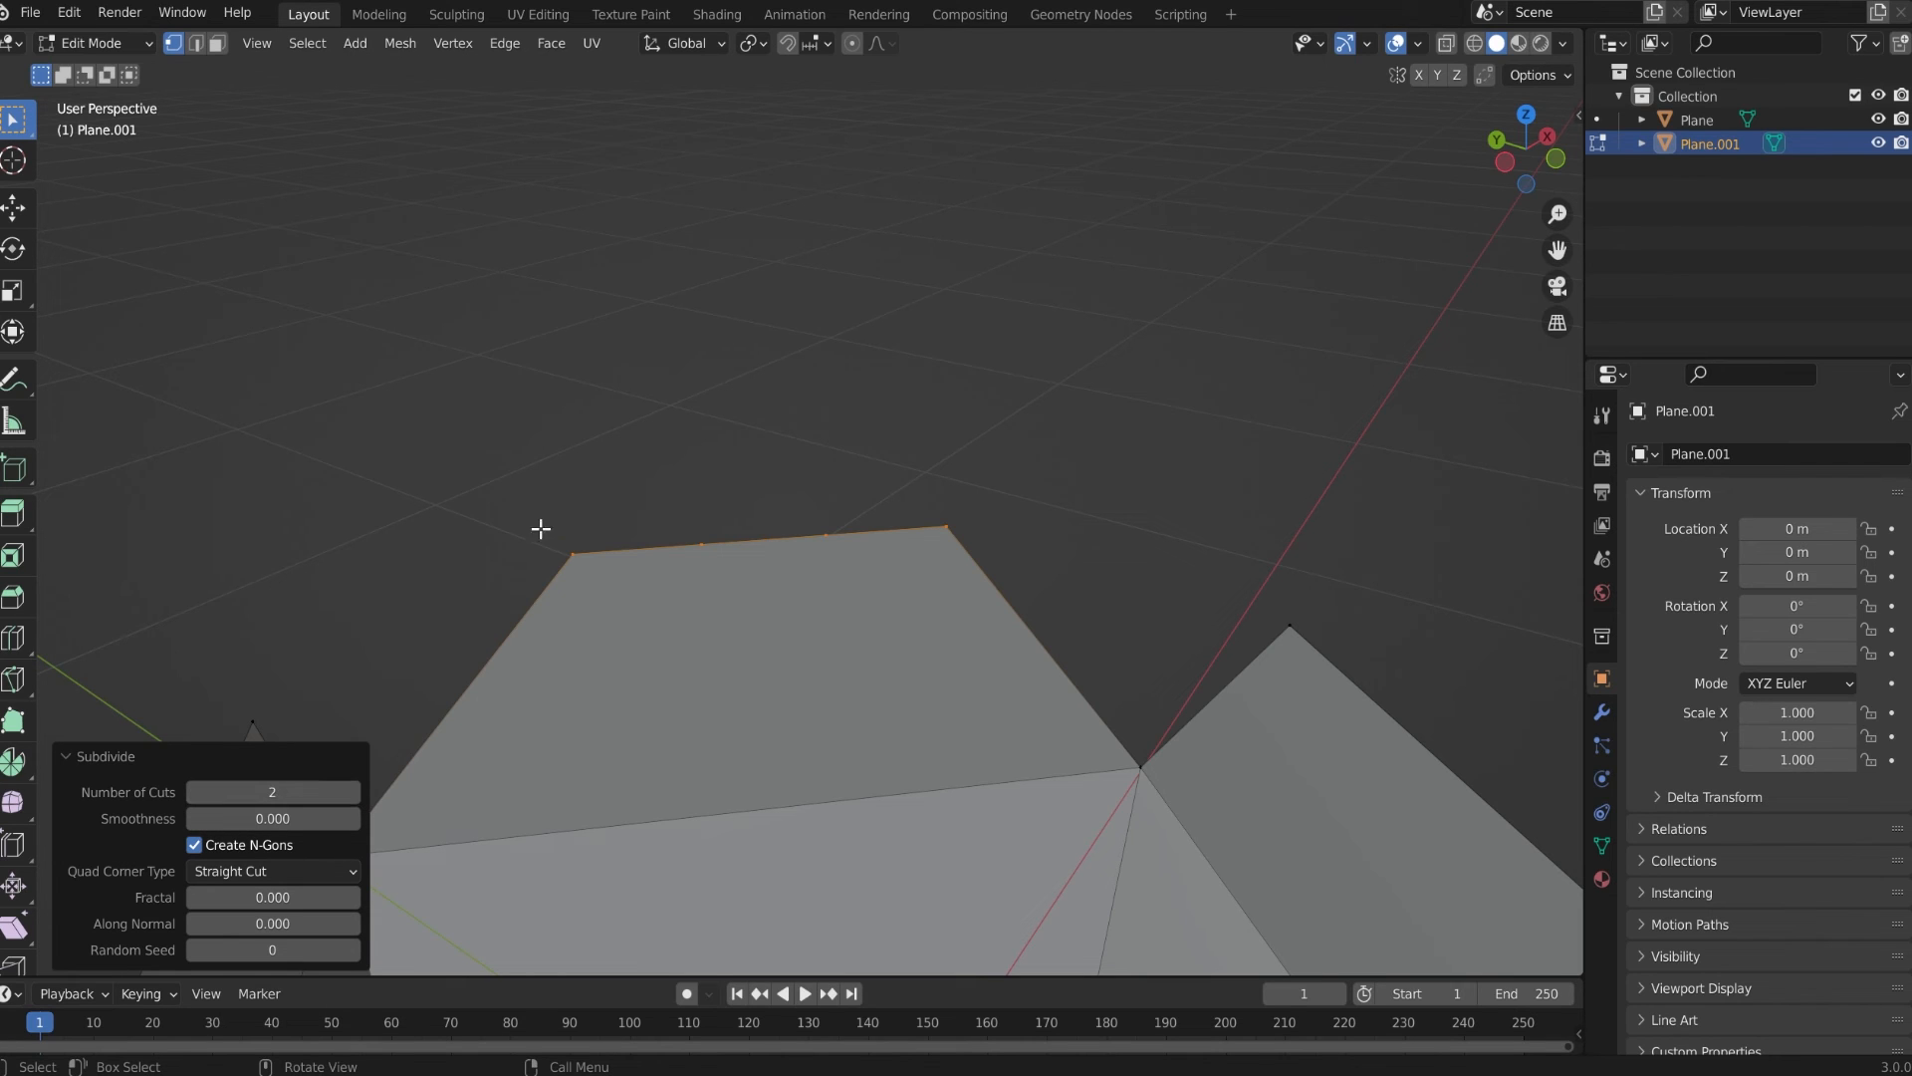
Select the two new vertices on the flap's top edge and scale them closer together by about 0.703
left_click(662, 468)
left_click_drag(640, 452, 759, 529)
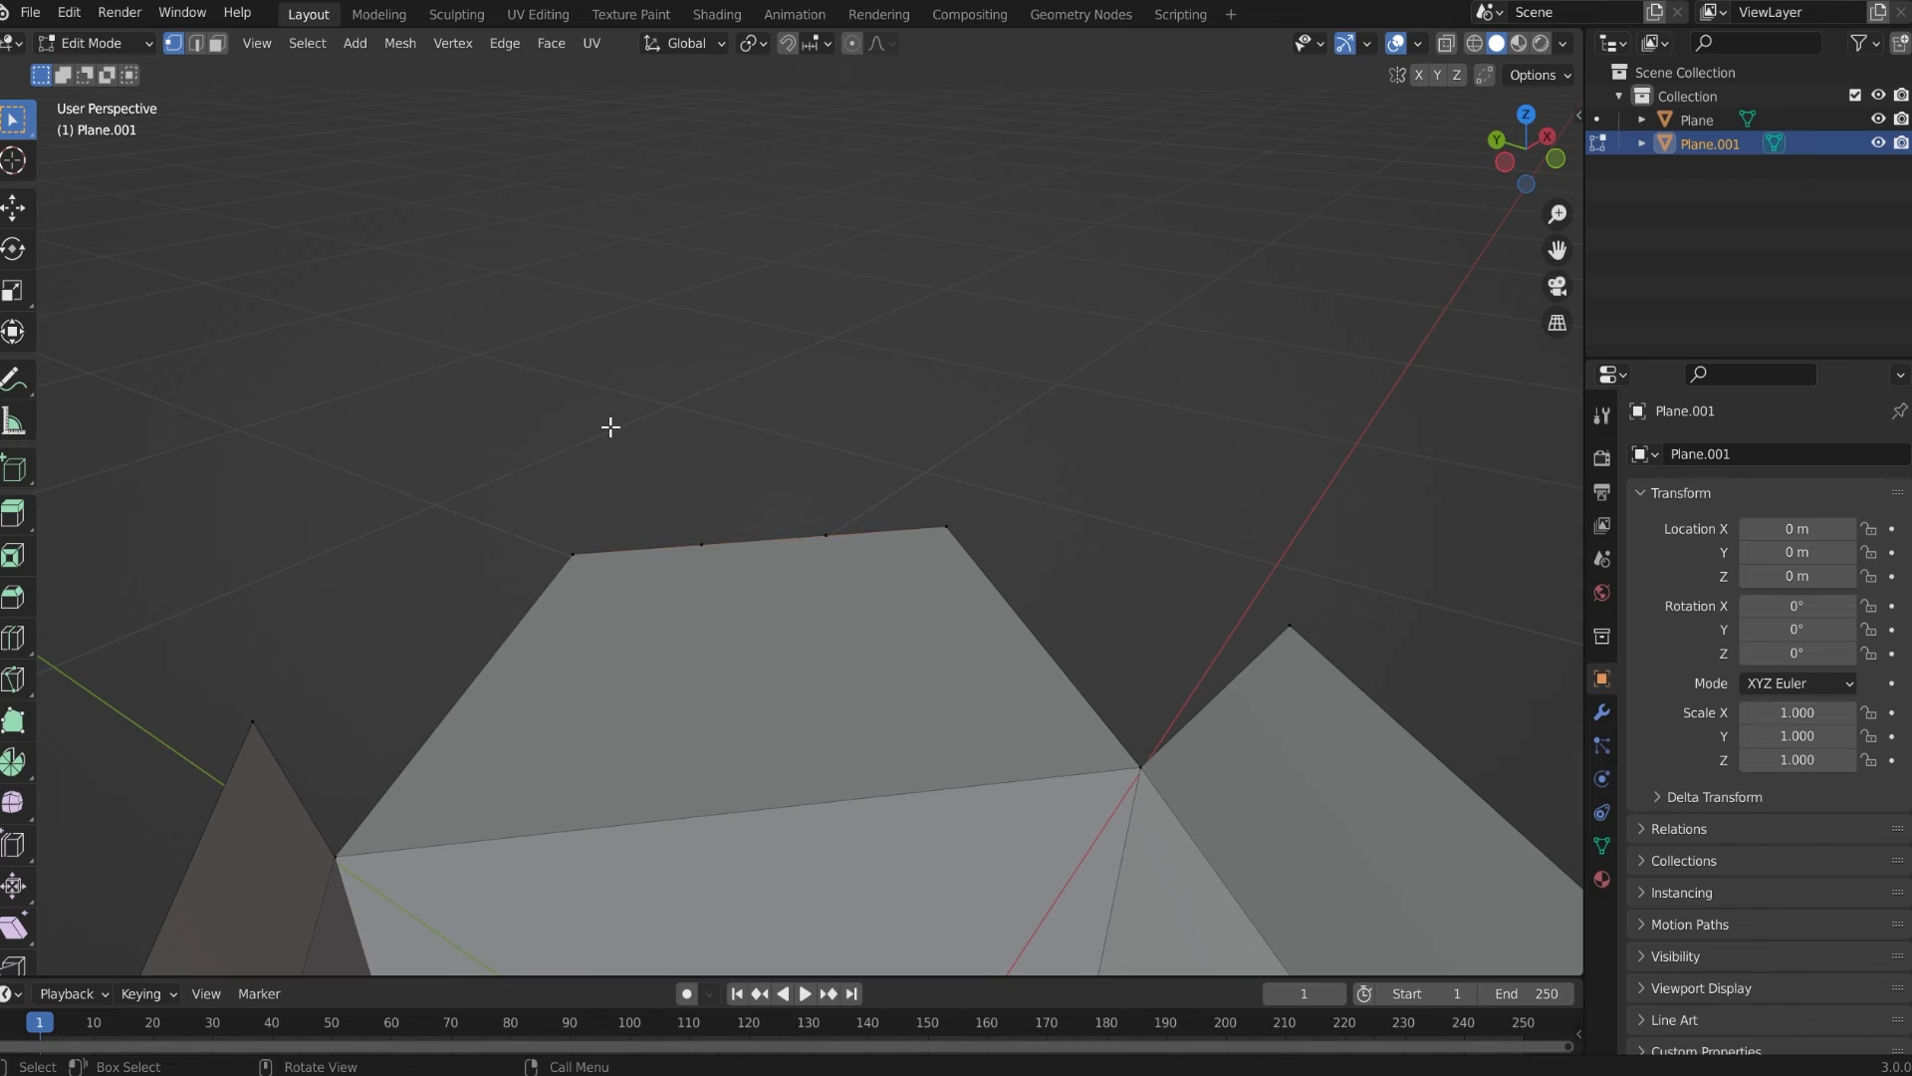
left_click_drag(611, 426, 869, 586)
key("s")
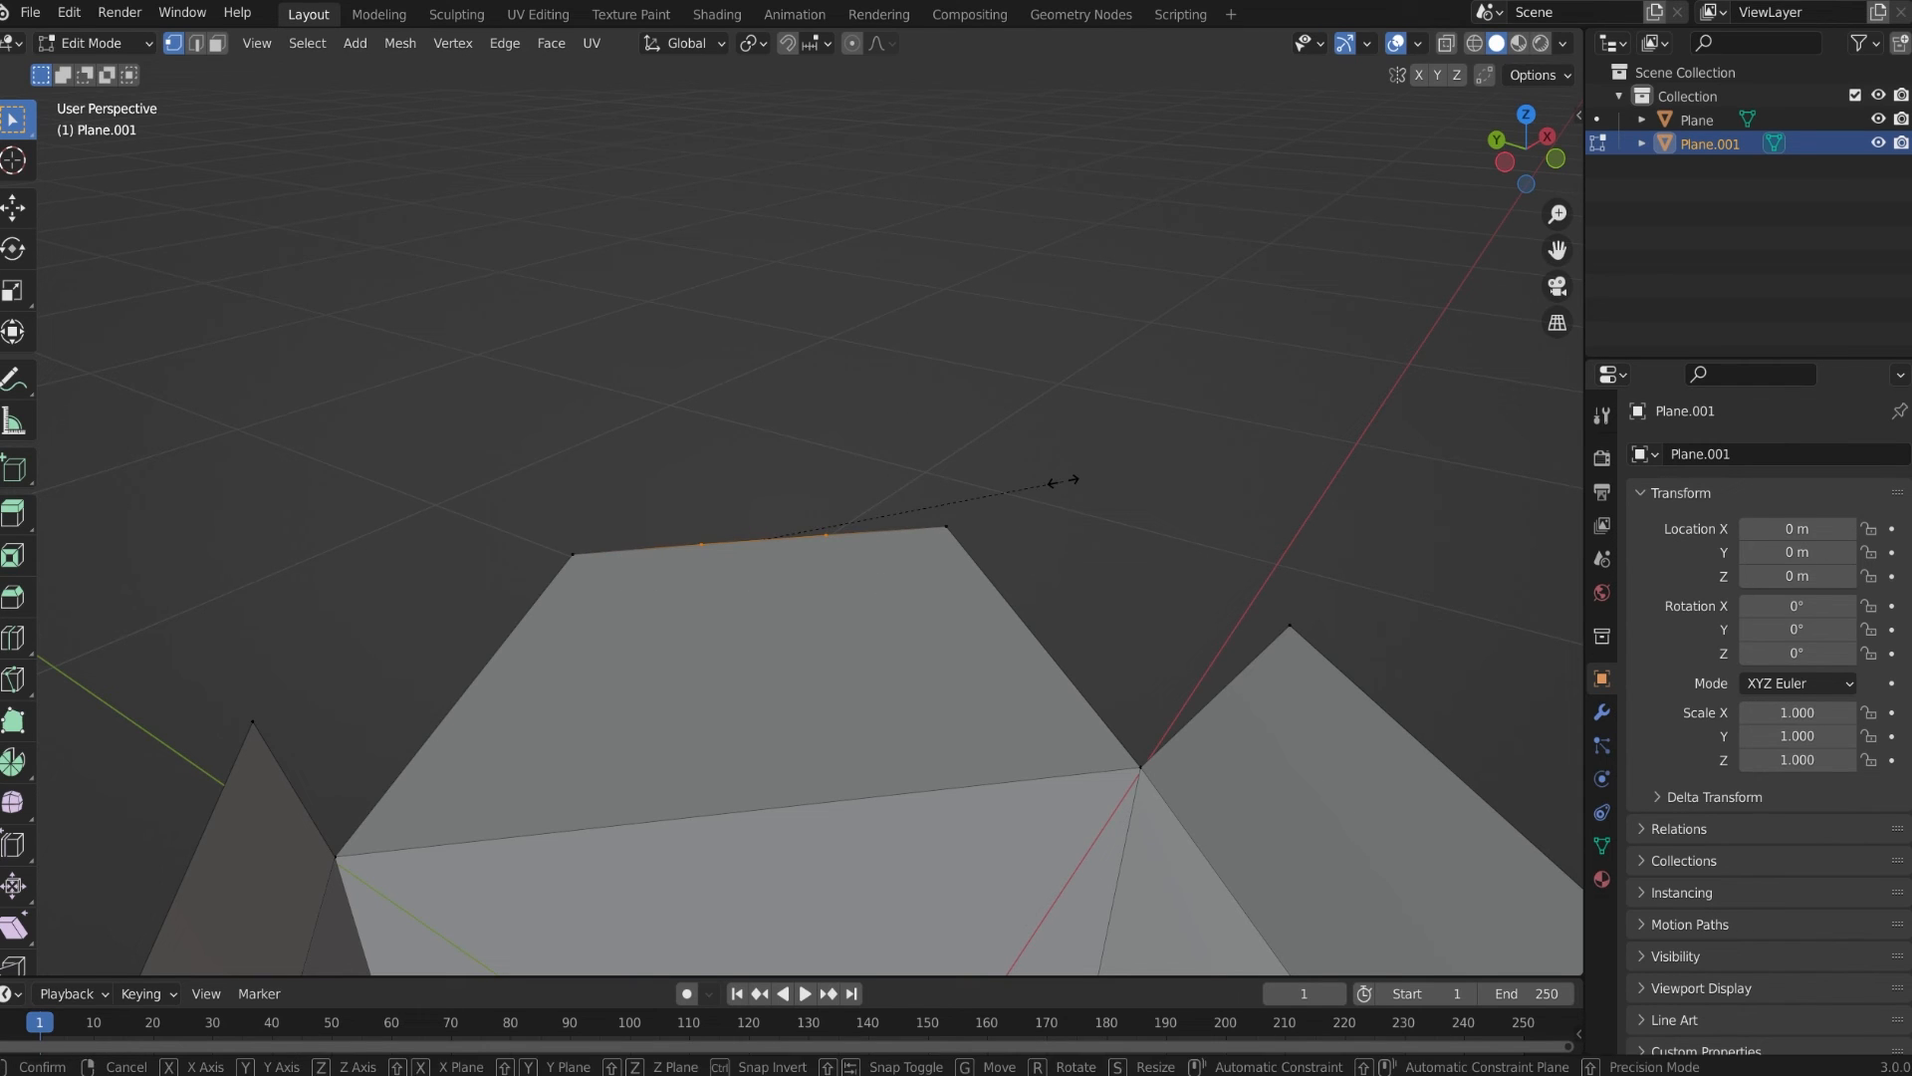
left_click(975, 503)
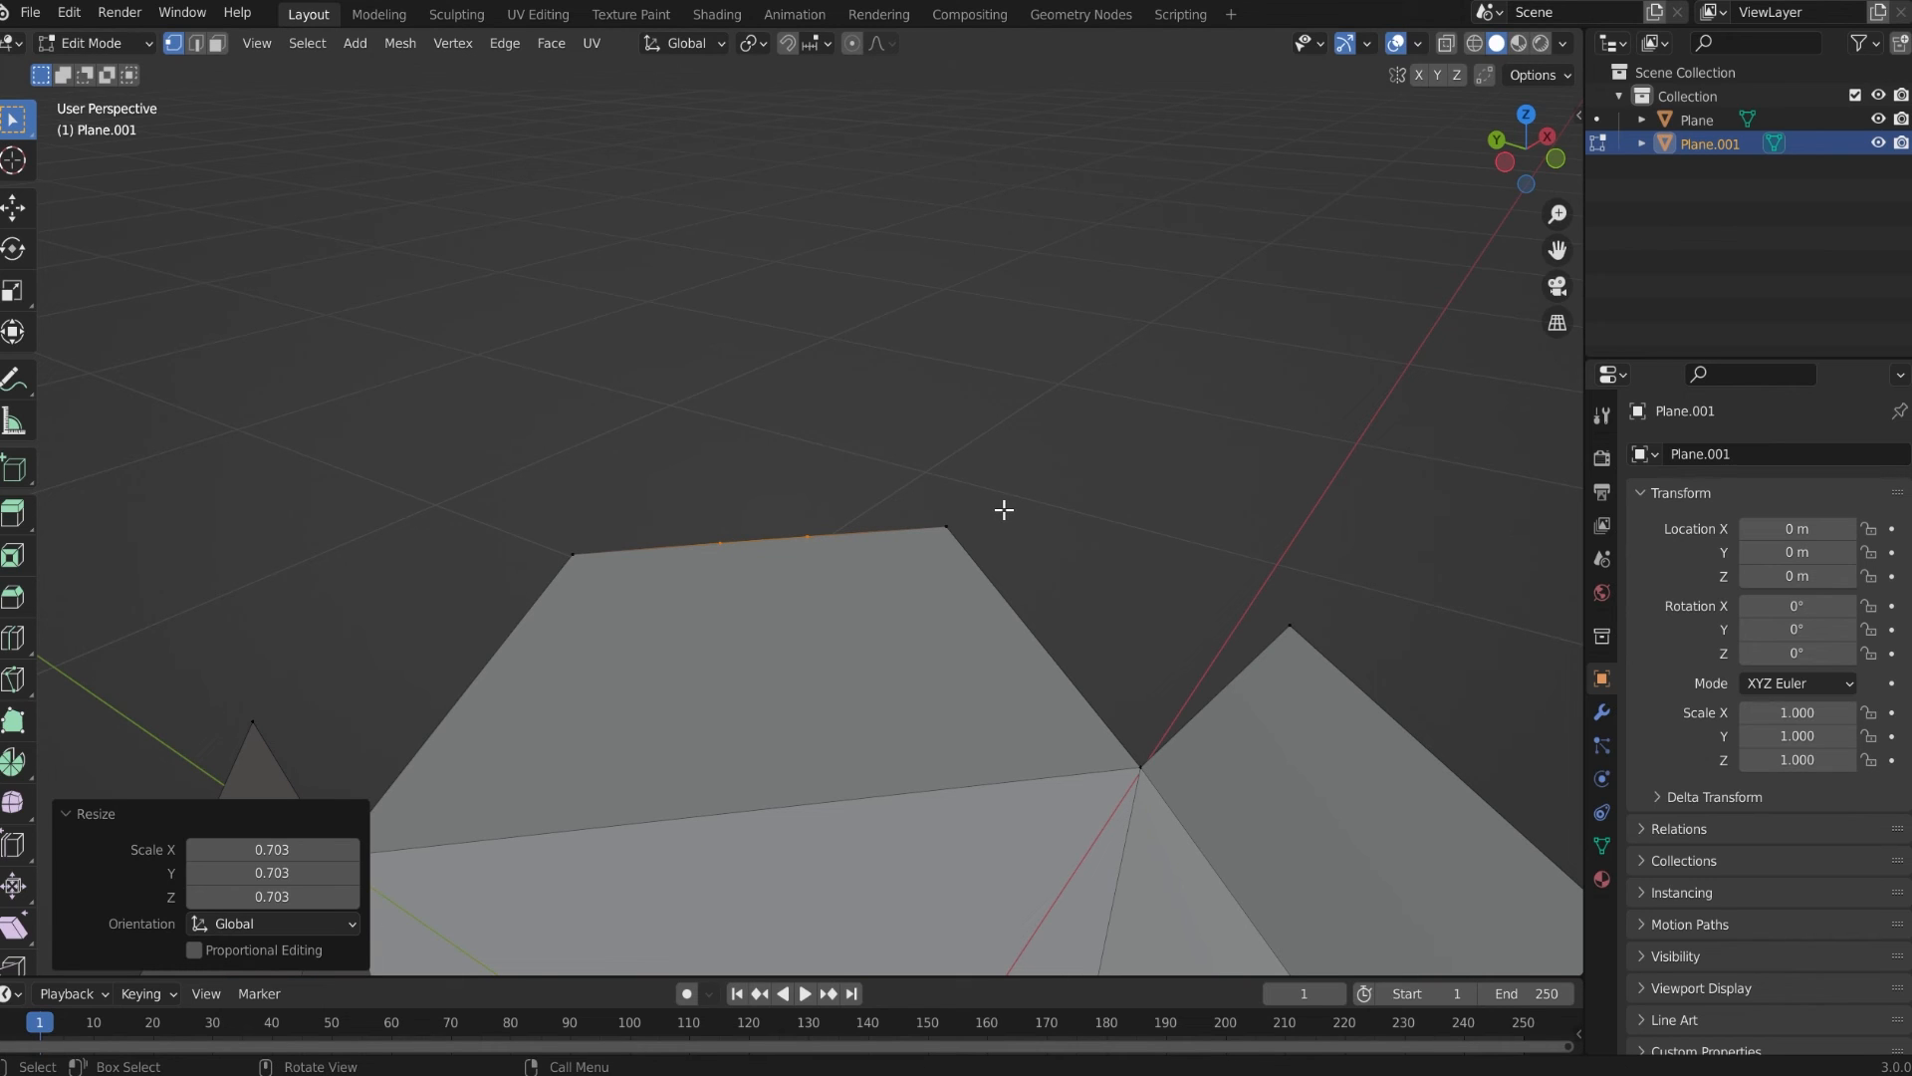
Extrude the short middle edge upward about 0.012 m along Z and widen the extruded edge by a scale of about 2.37
key("g")
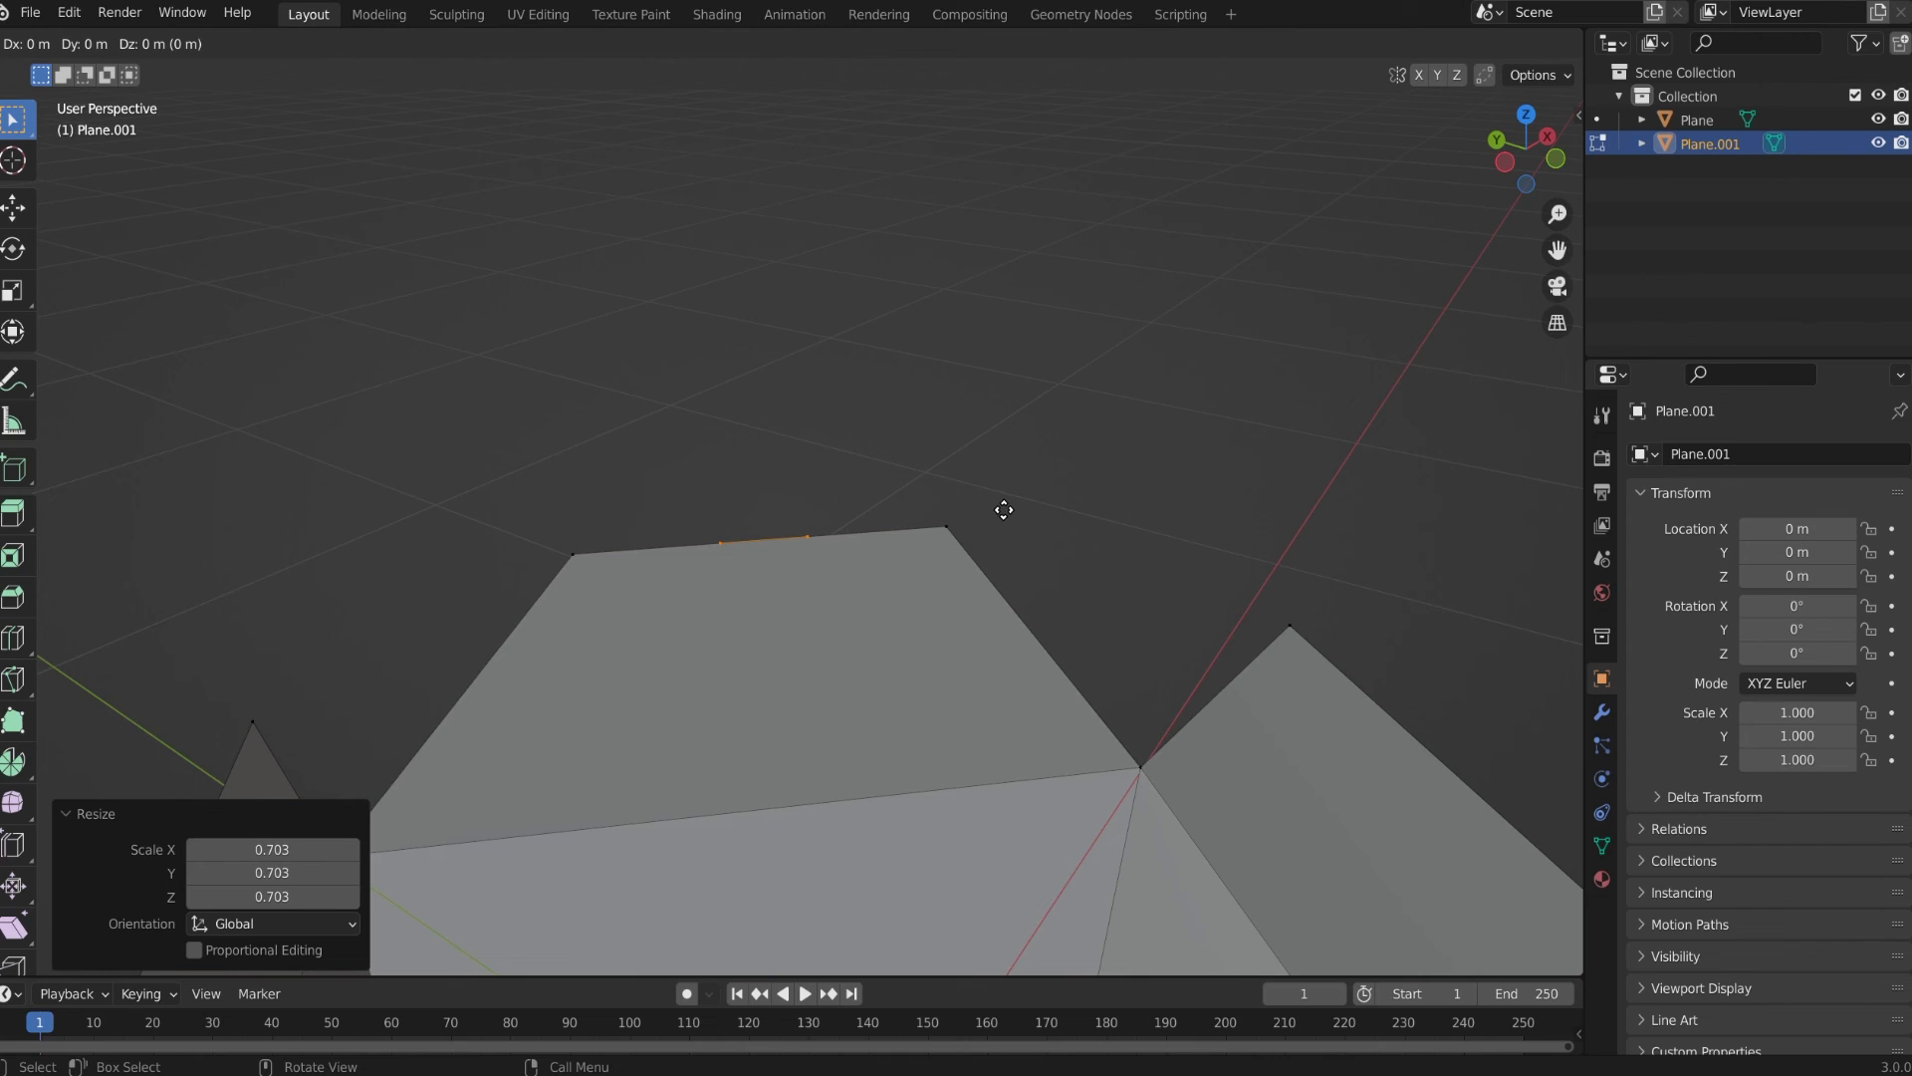
key("z")
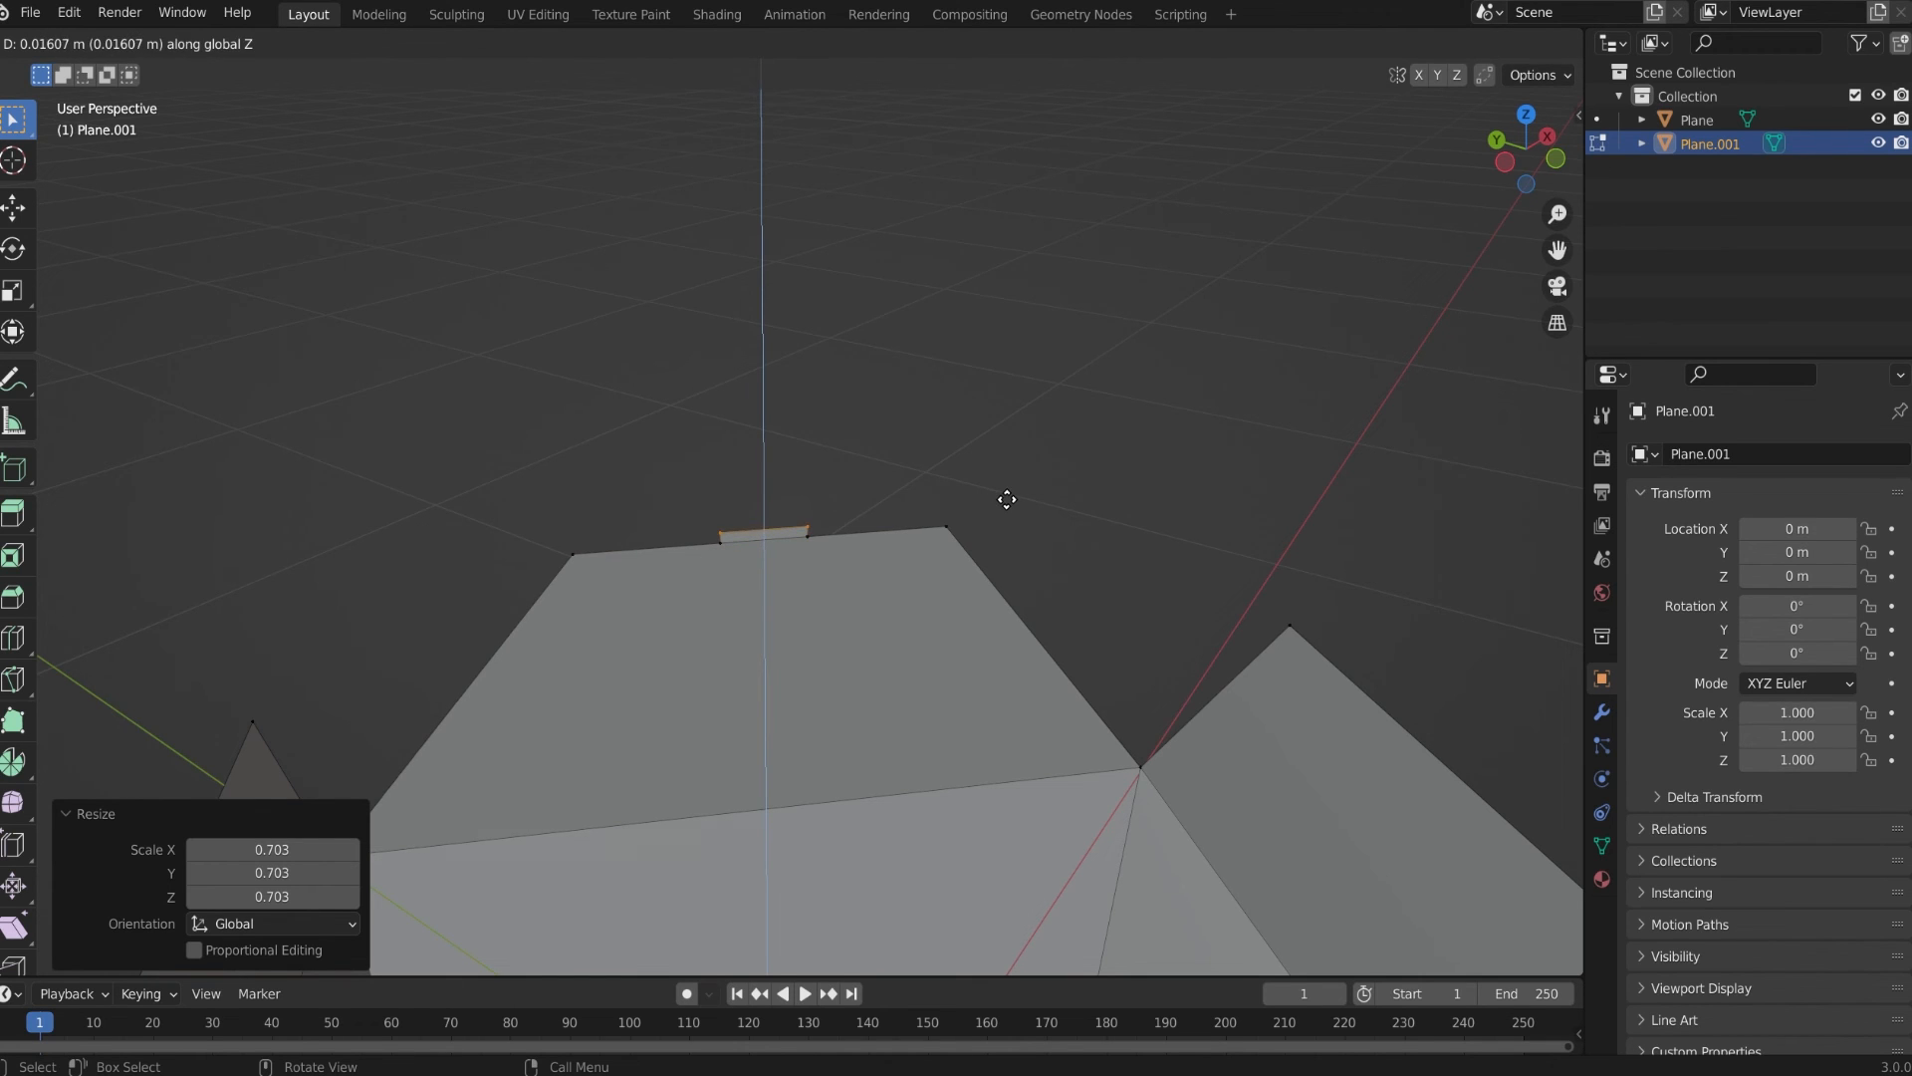
left_click(1009, 501)
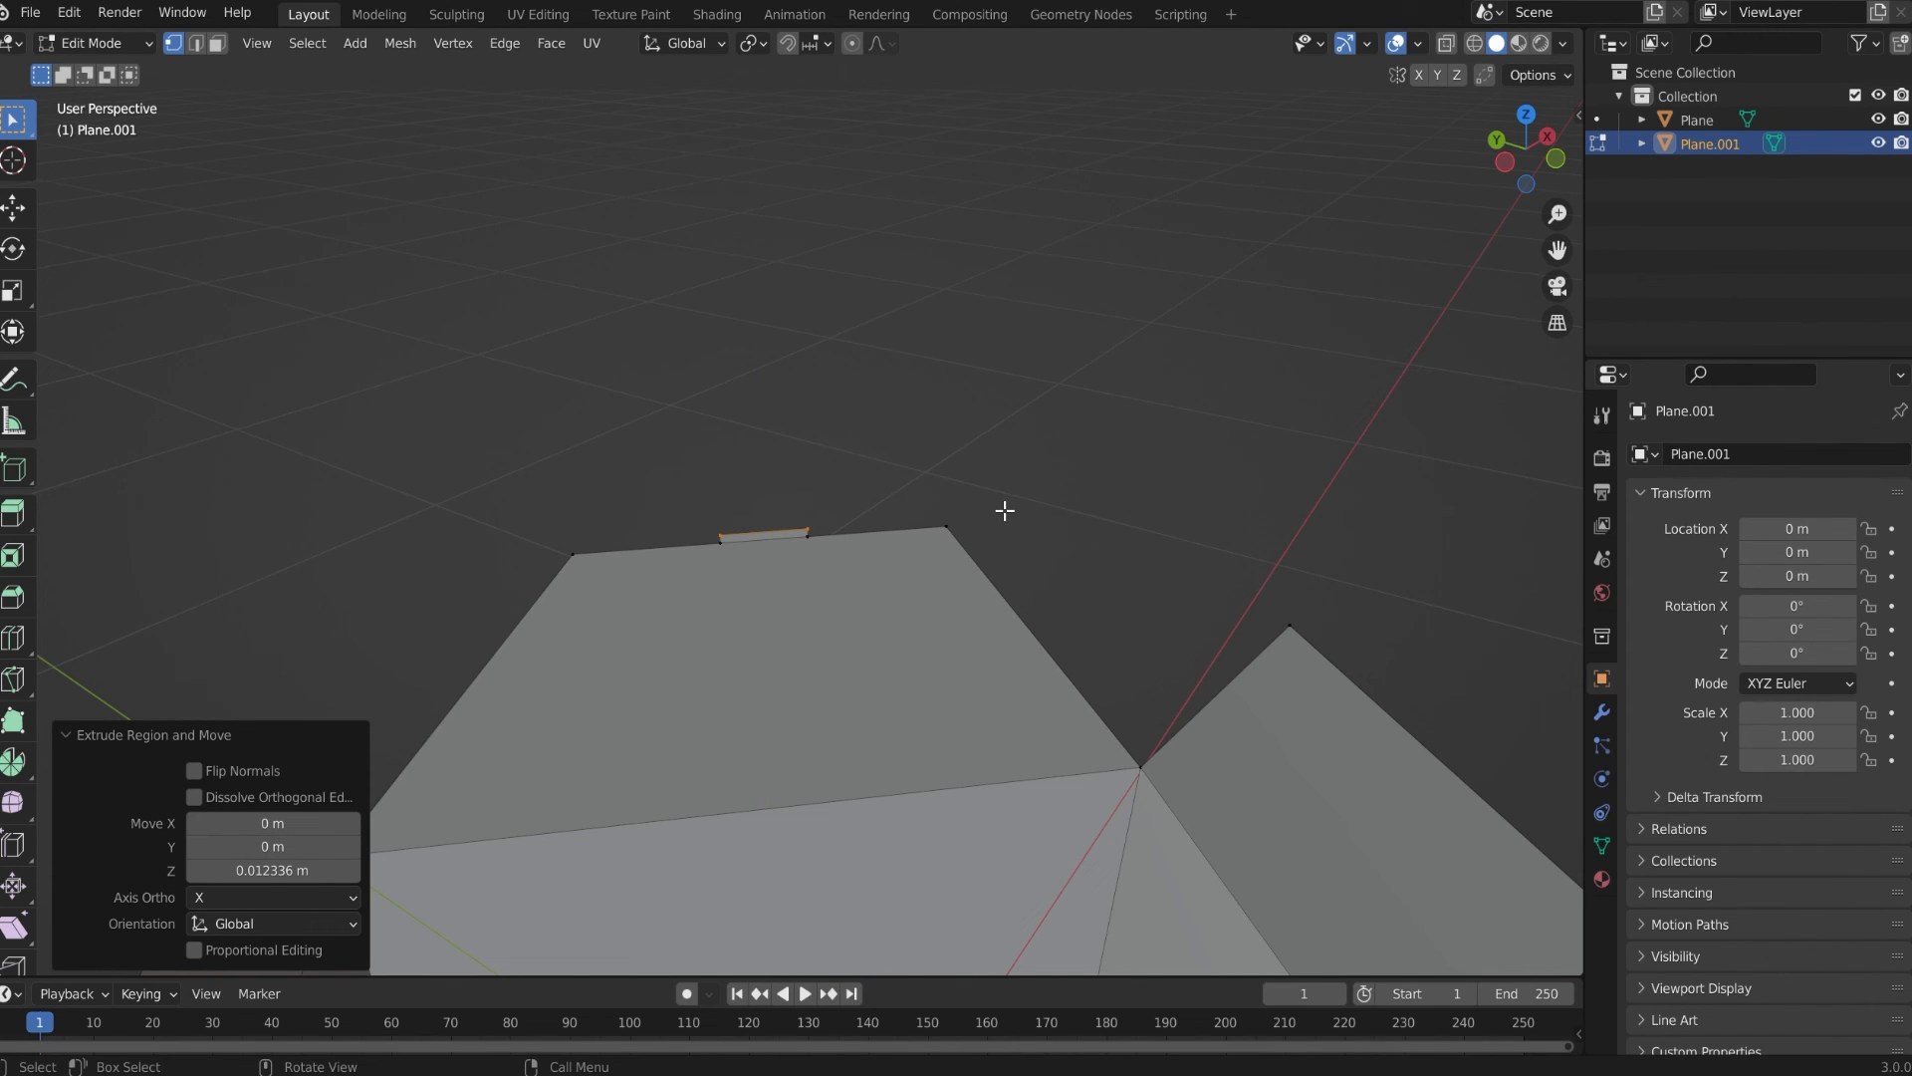
key("s")
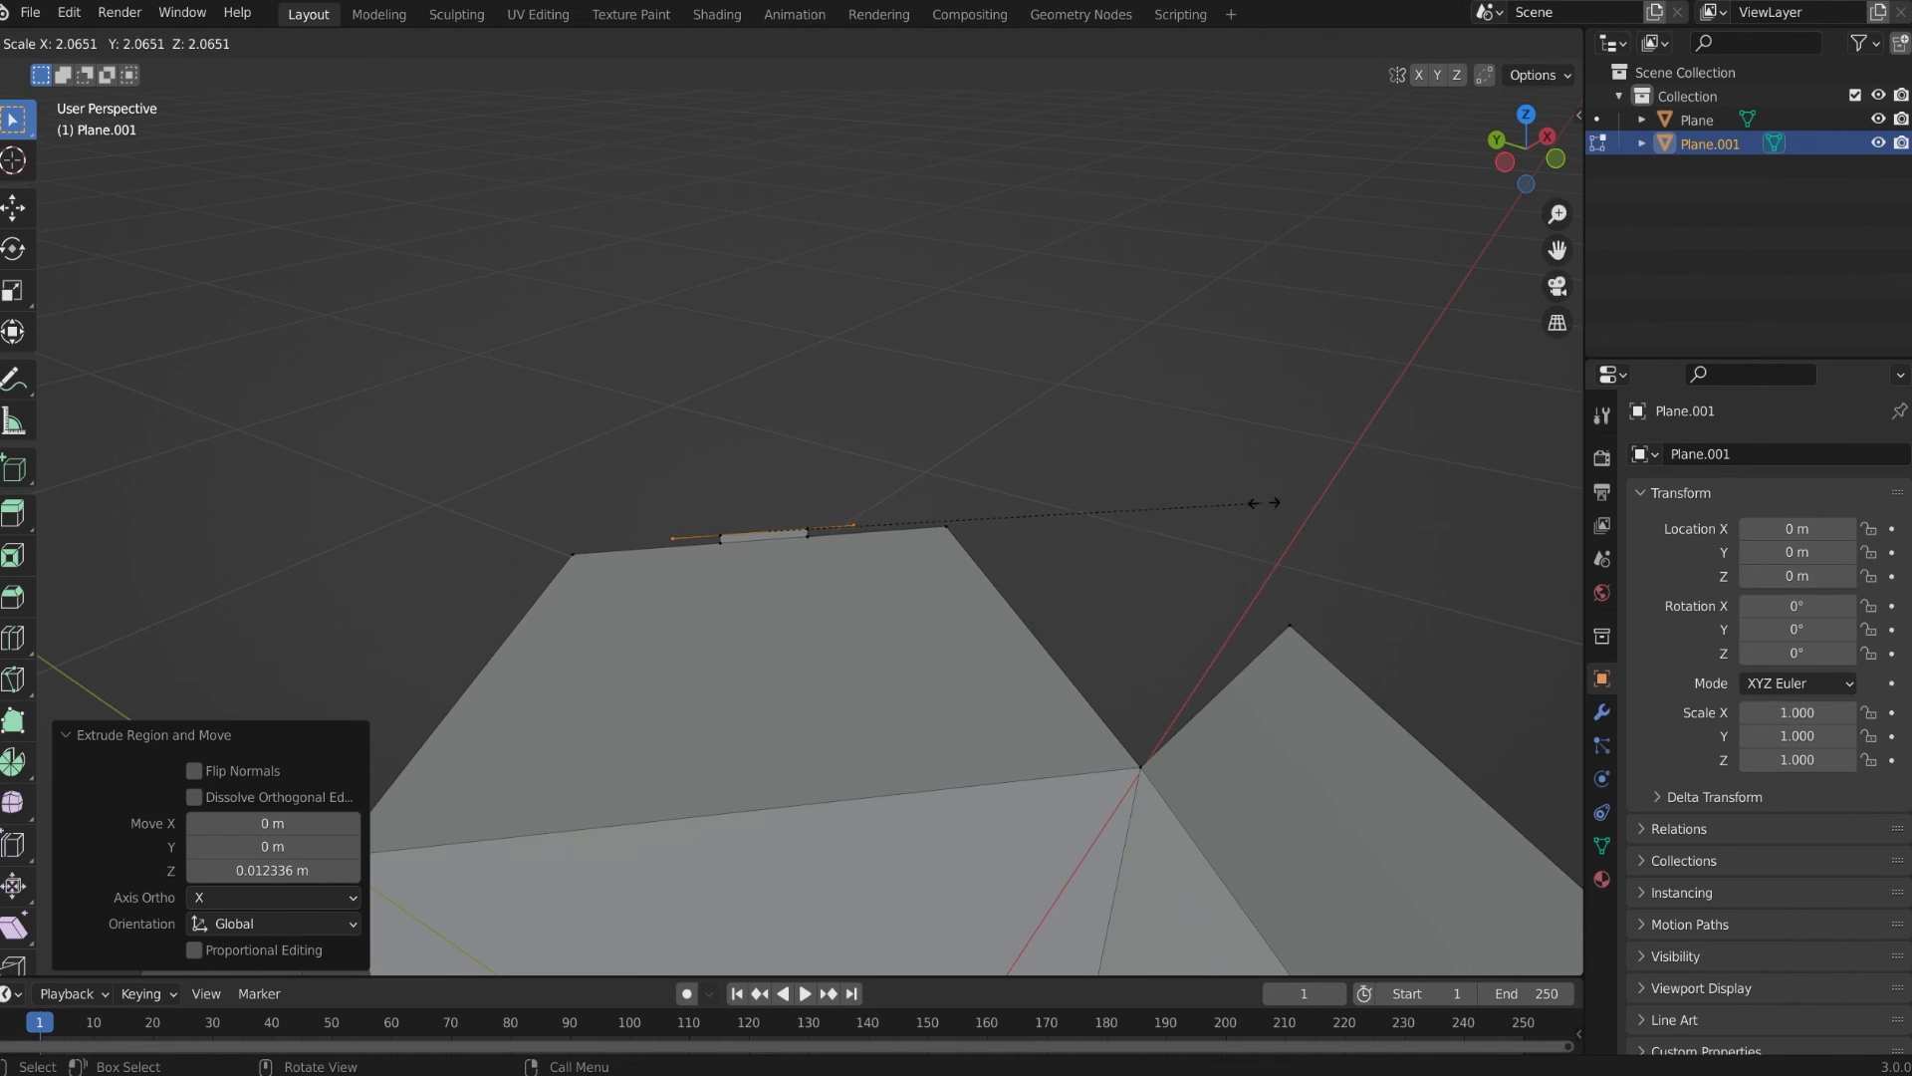
left_click(1336, 497)
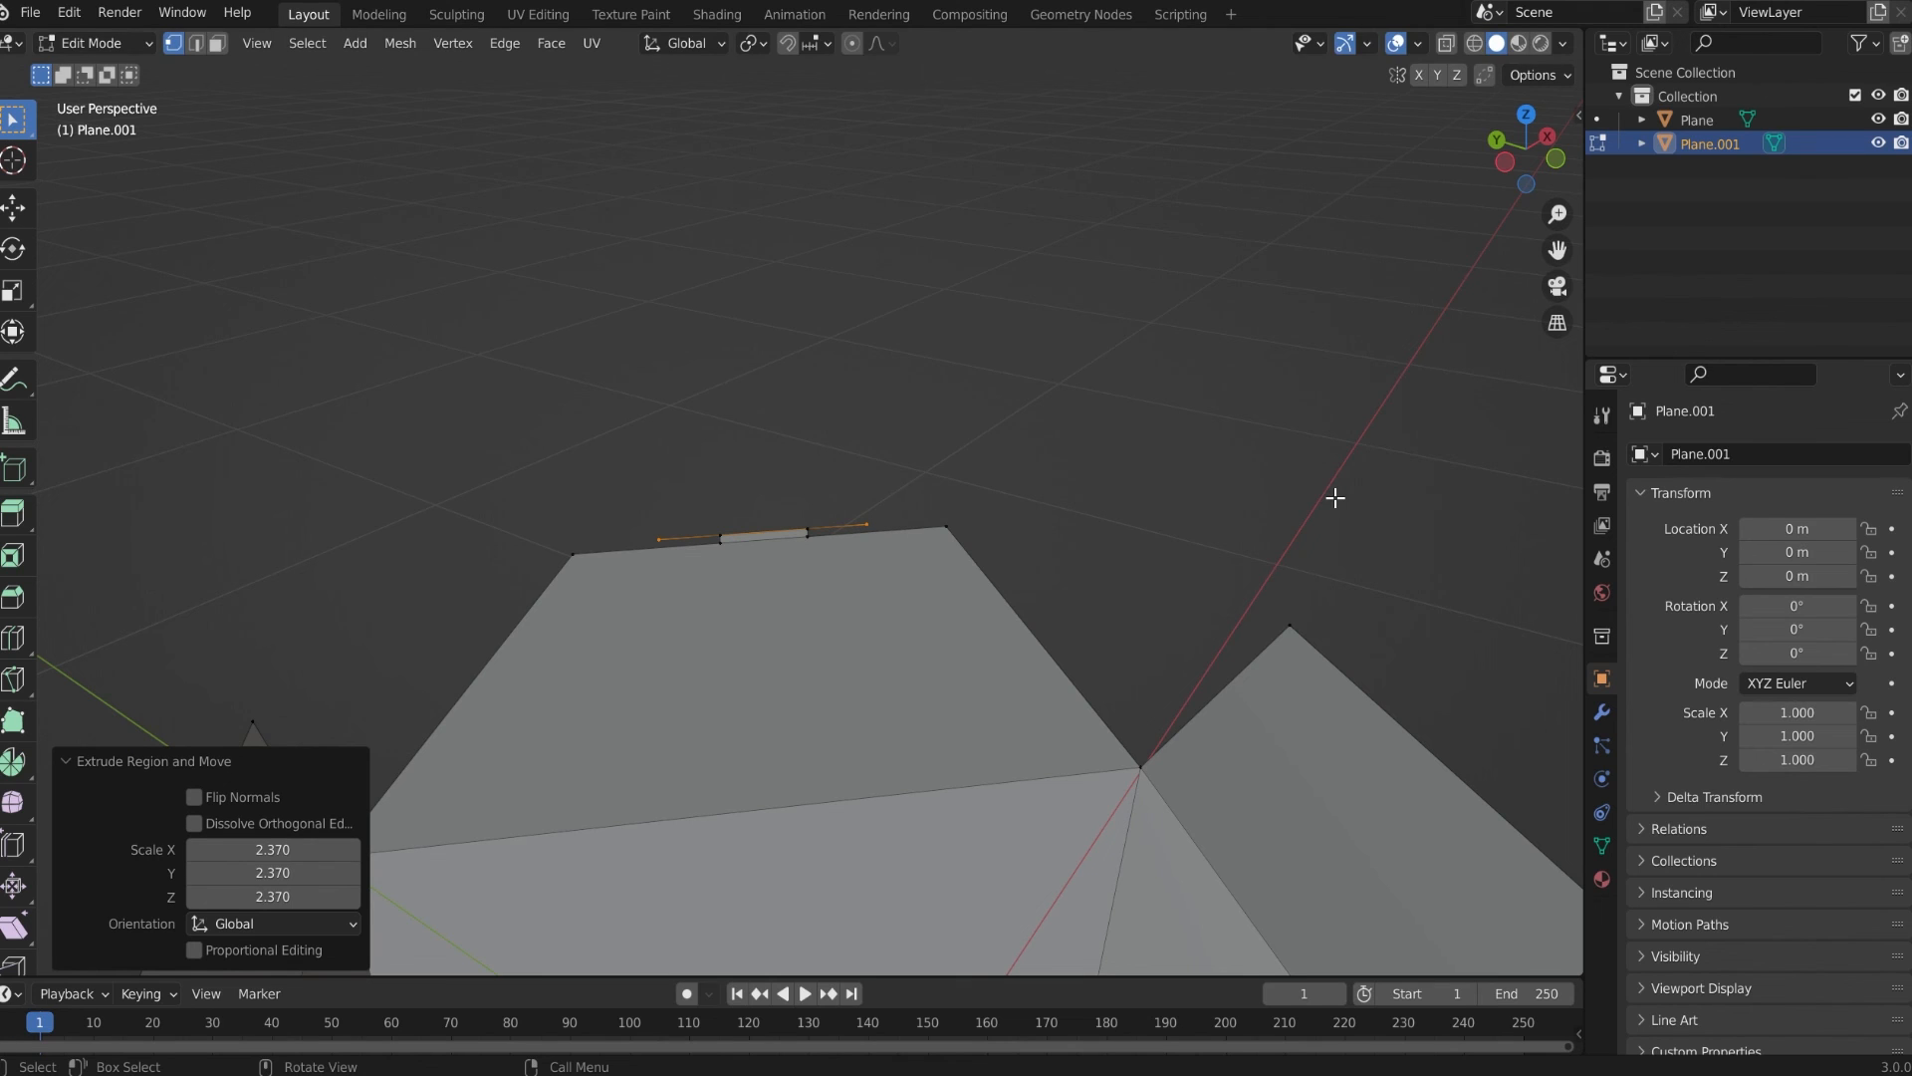
Extrude the widened edge about 0.087 m along Z and scale its top edge to about 0.686 to form a tapered tab
key("e")
key("z")
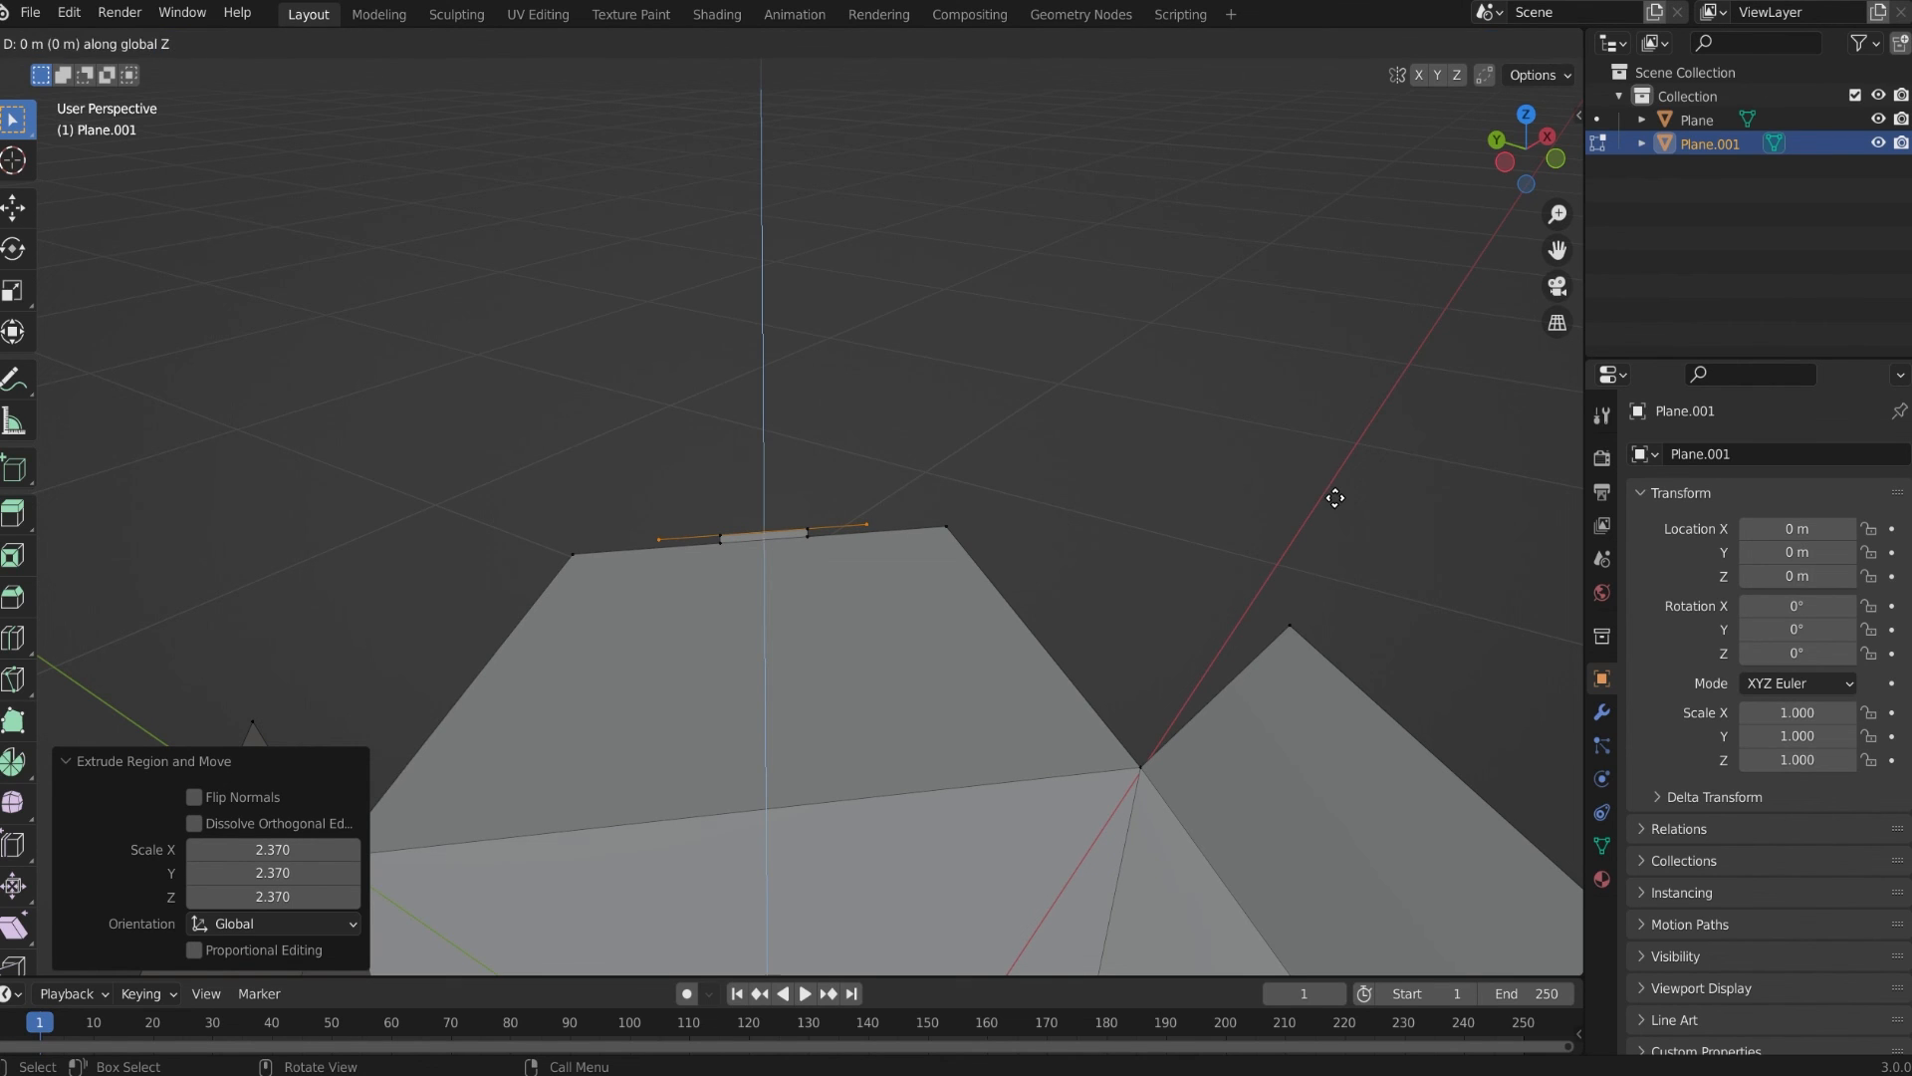
left_click(1336, 440)
key("s")
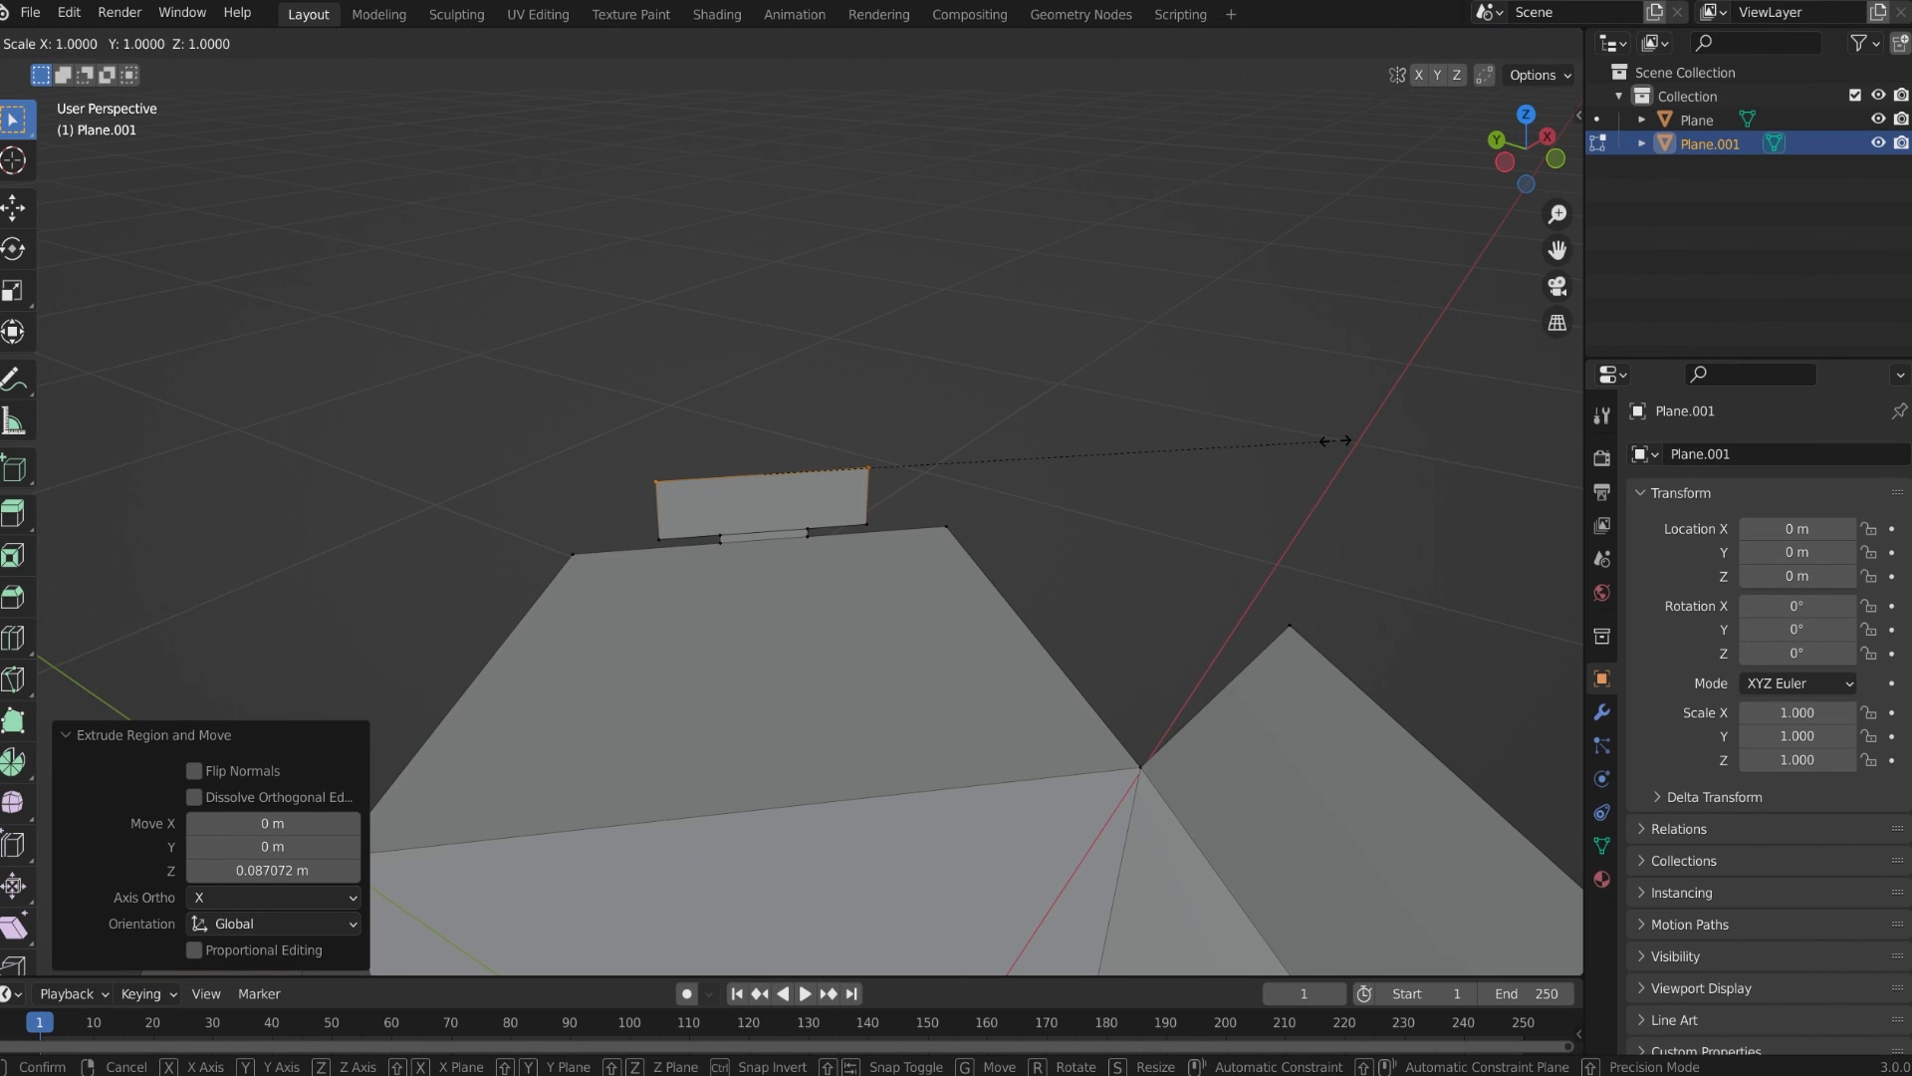
left_click(1156, 450)
middle_click_drag(1110, 444, 563, 504)
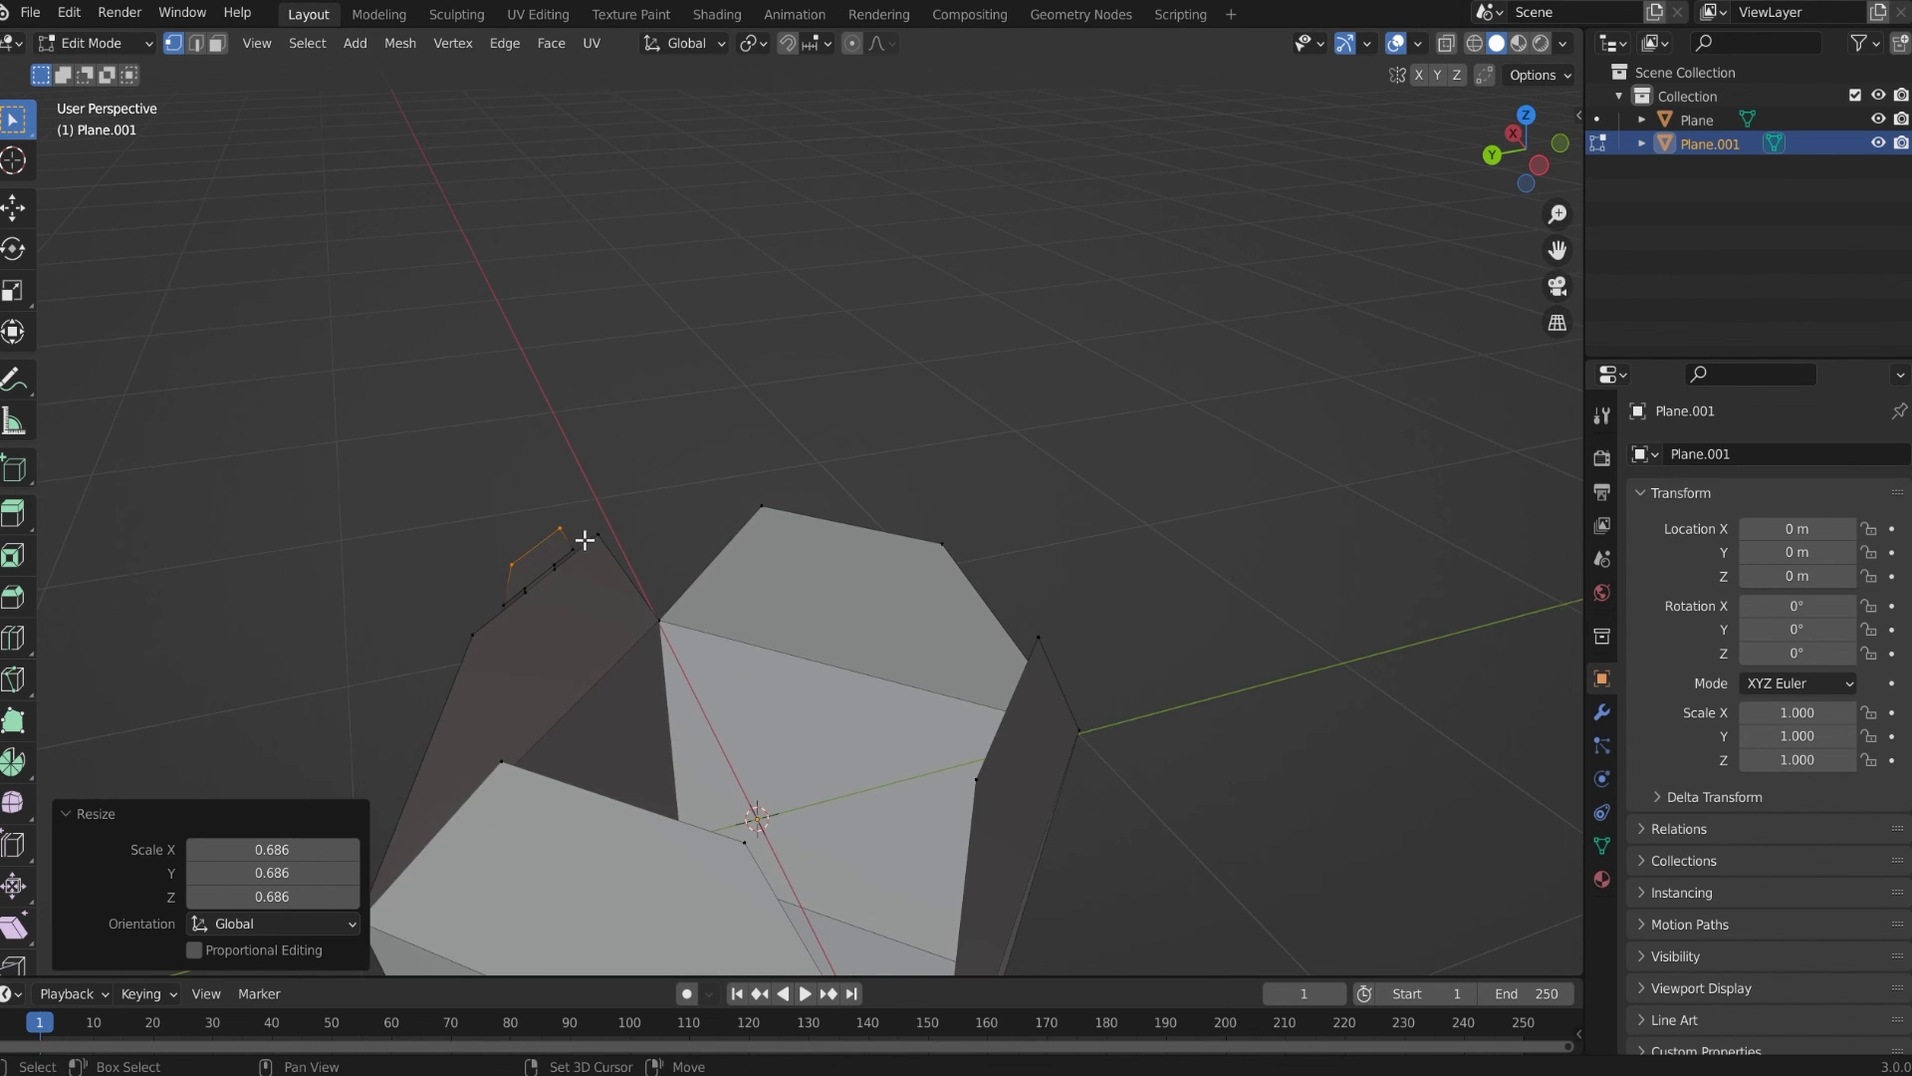
Return to Object Mode, deselect the form and examine the new tab on the flap from several sides
key("Tab")
left_click(1099, 331)
middle_click_drag(1100, 331, 1014, 499)
scroll(1097, 554, "down", 4)
middle_click_drag(1098, 554, 749, 622)
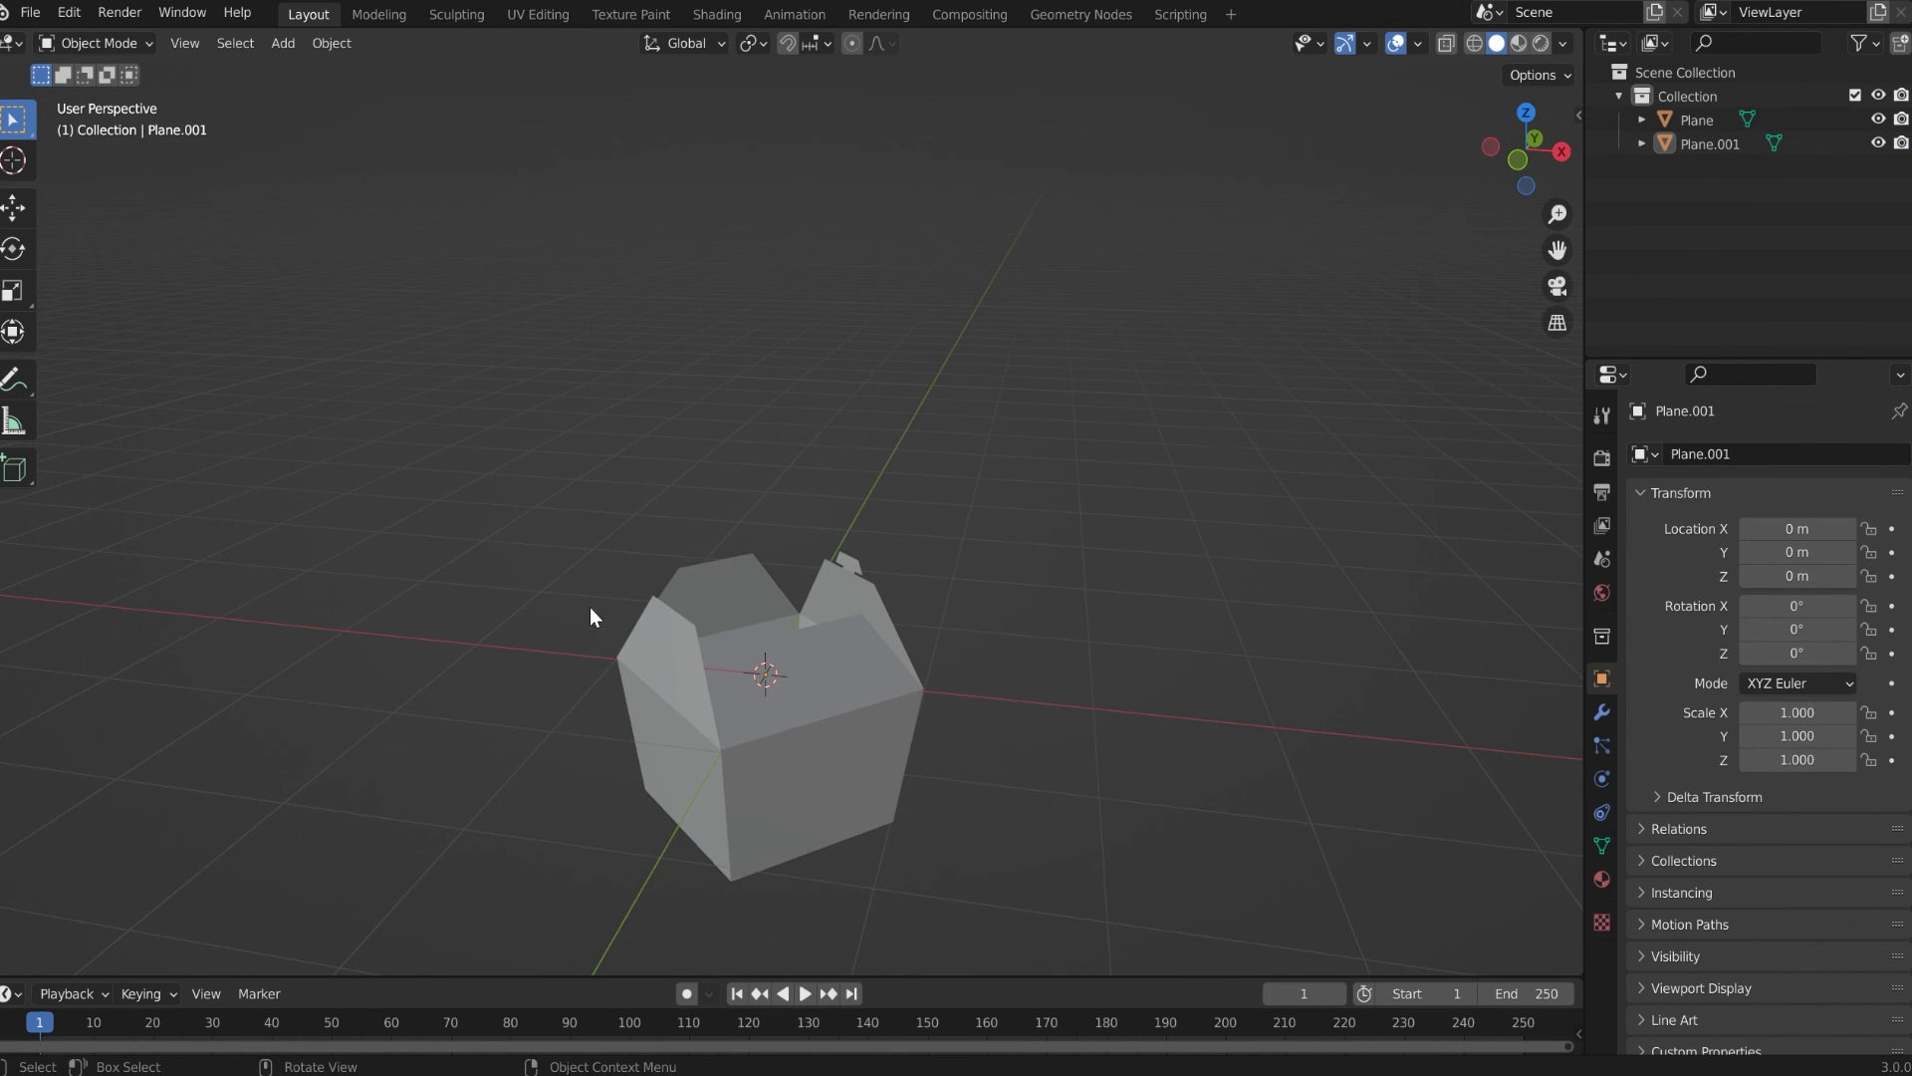
middle_click_drag(589, 616, 1007, 644)
scroll(697, 573, "up", 5)
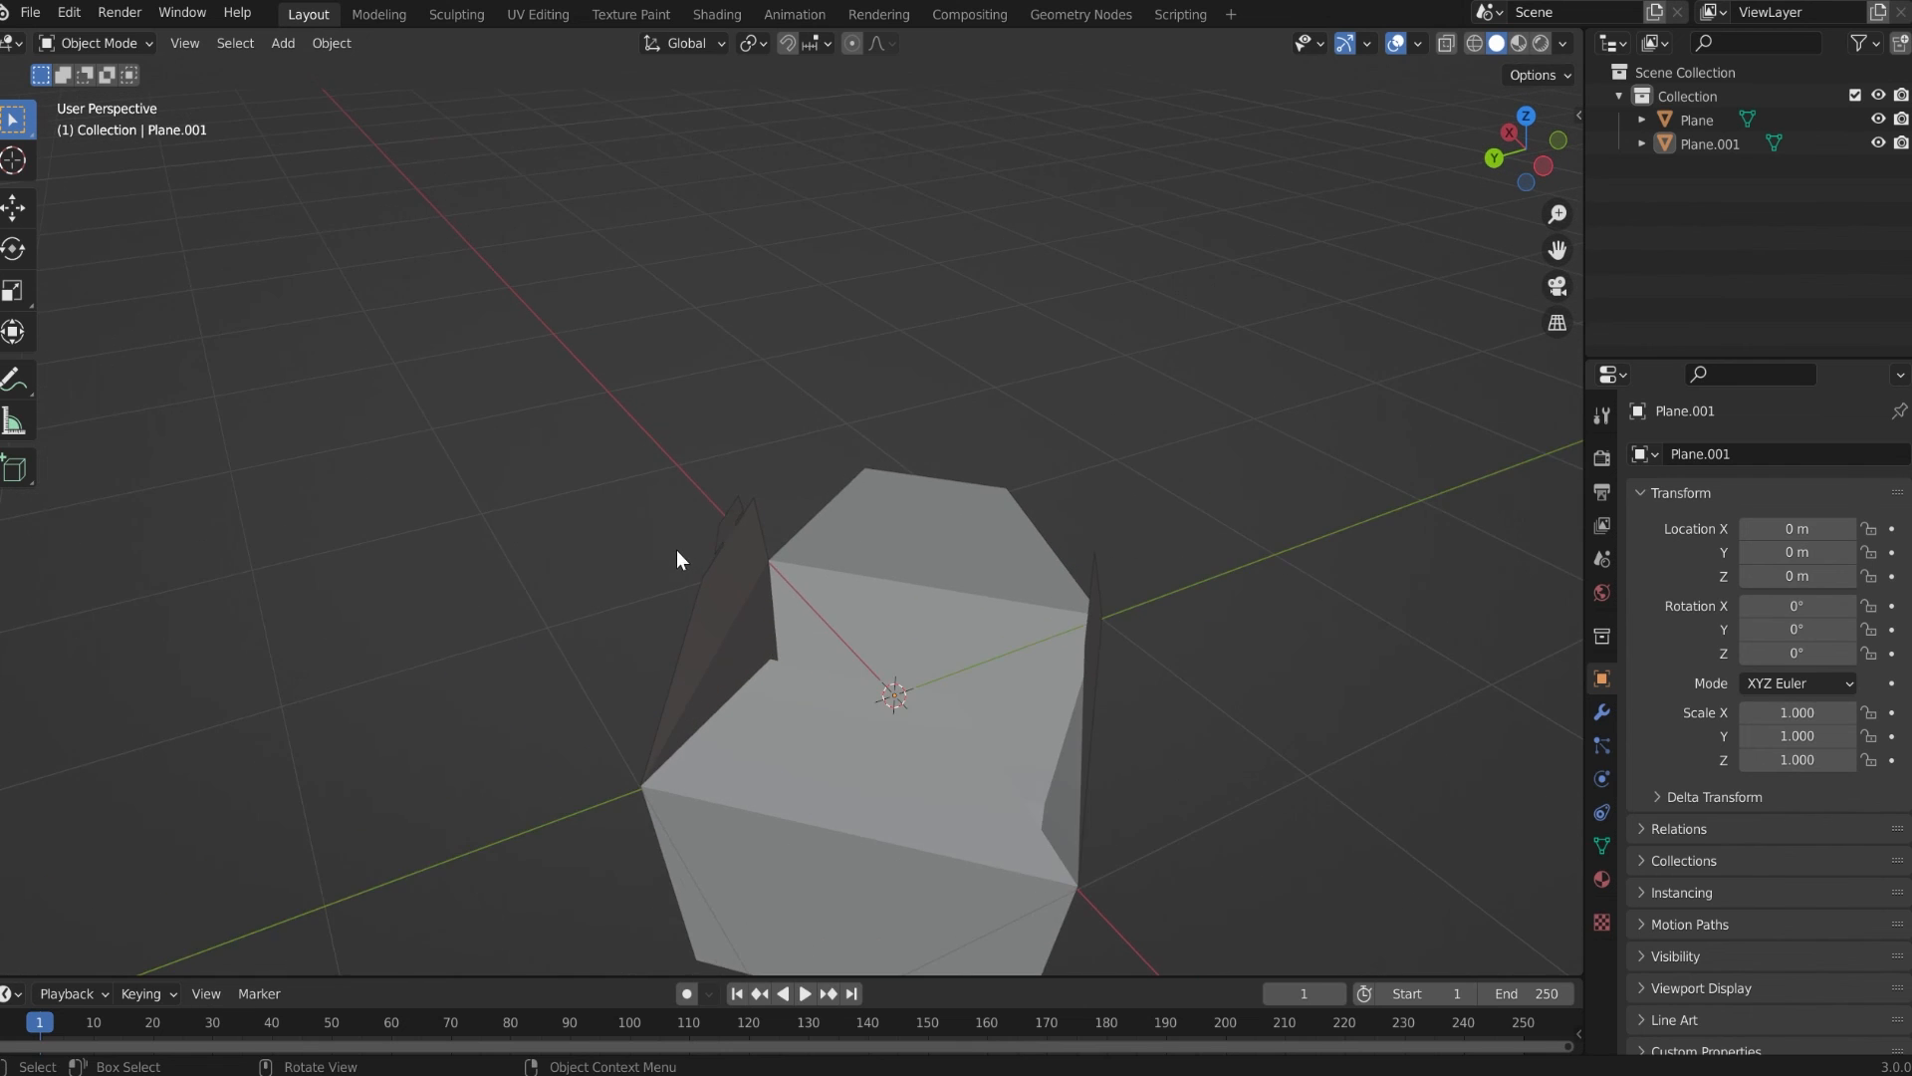
scroll(677, 551, "up", 4)
middle_click_drag(568, 538, 670, 561)
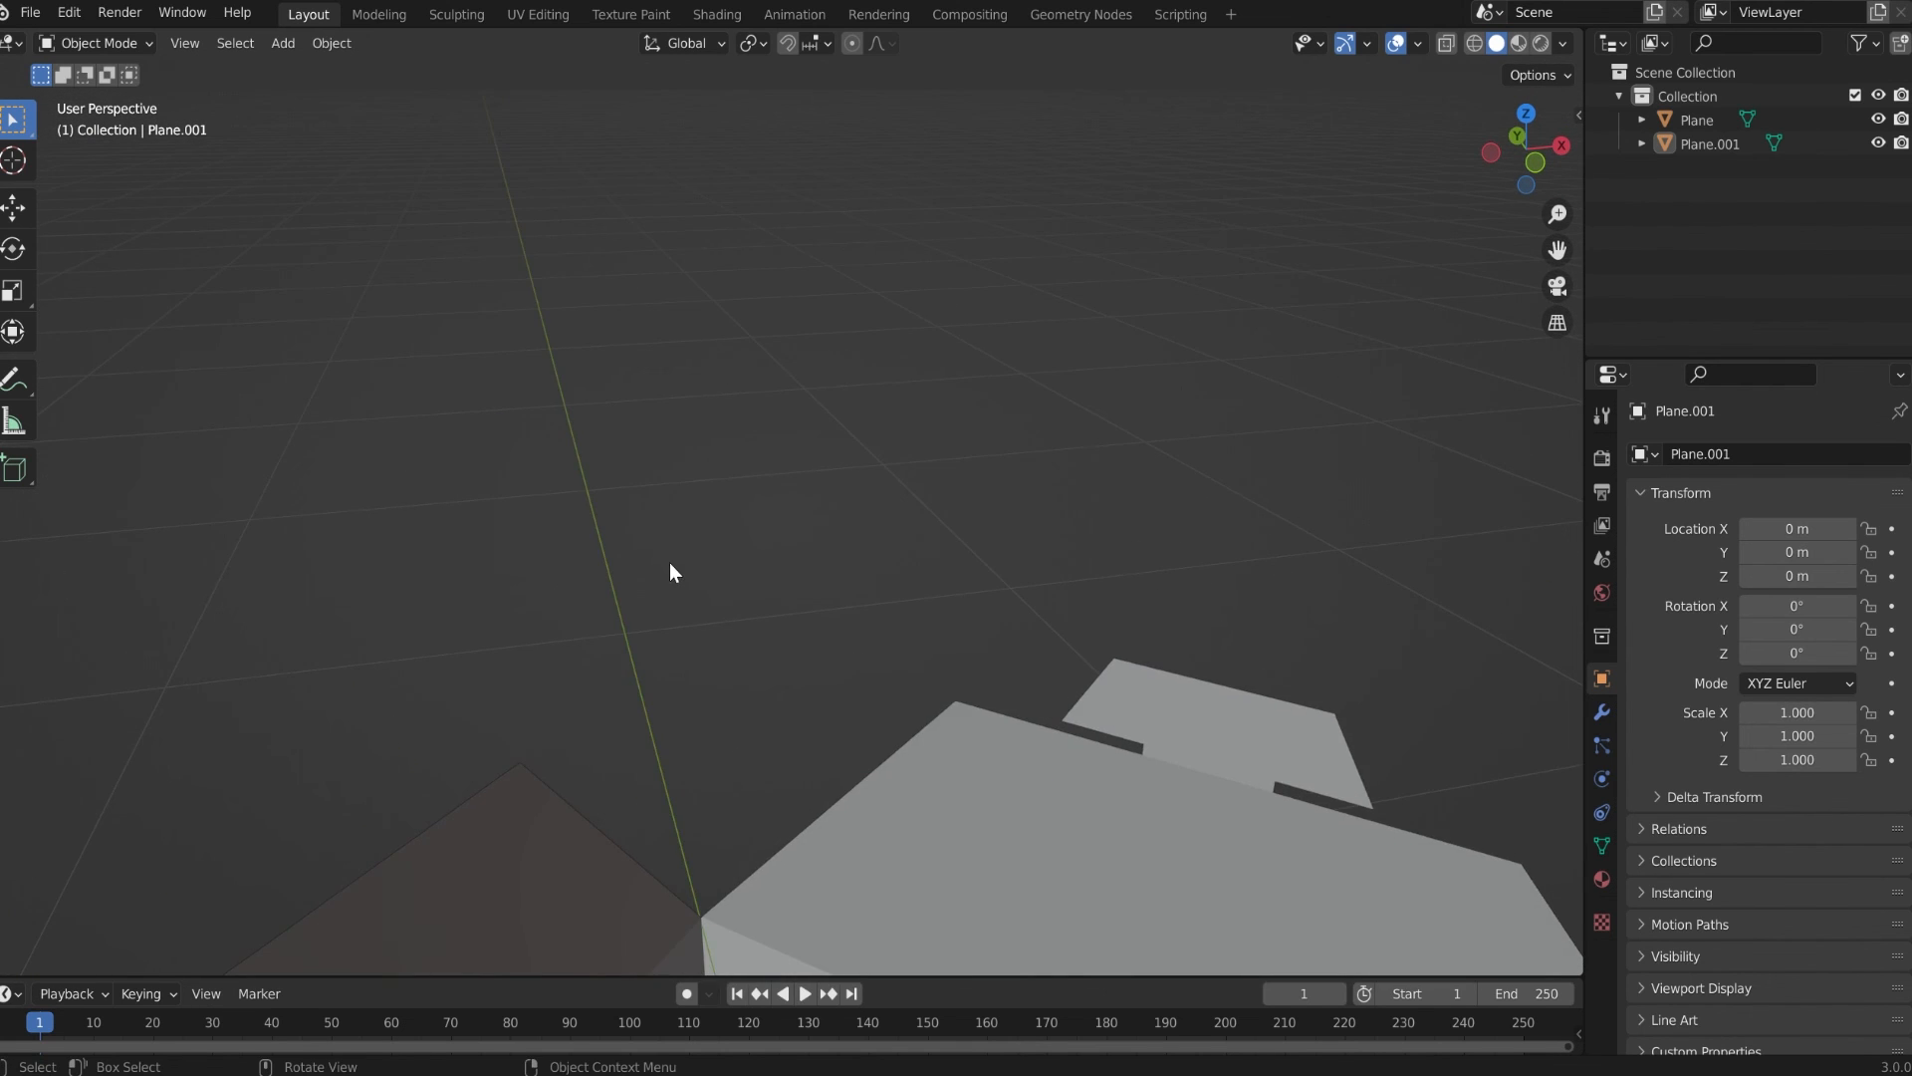
Raise the whole box form along Z to a height of about 0.88 m and deselect it
scroll(671, 564, "down", 4)
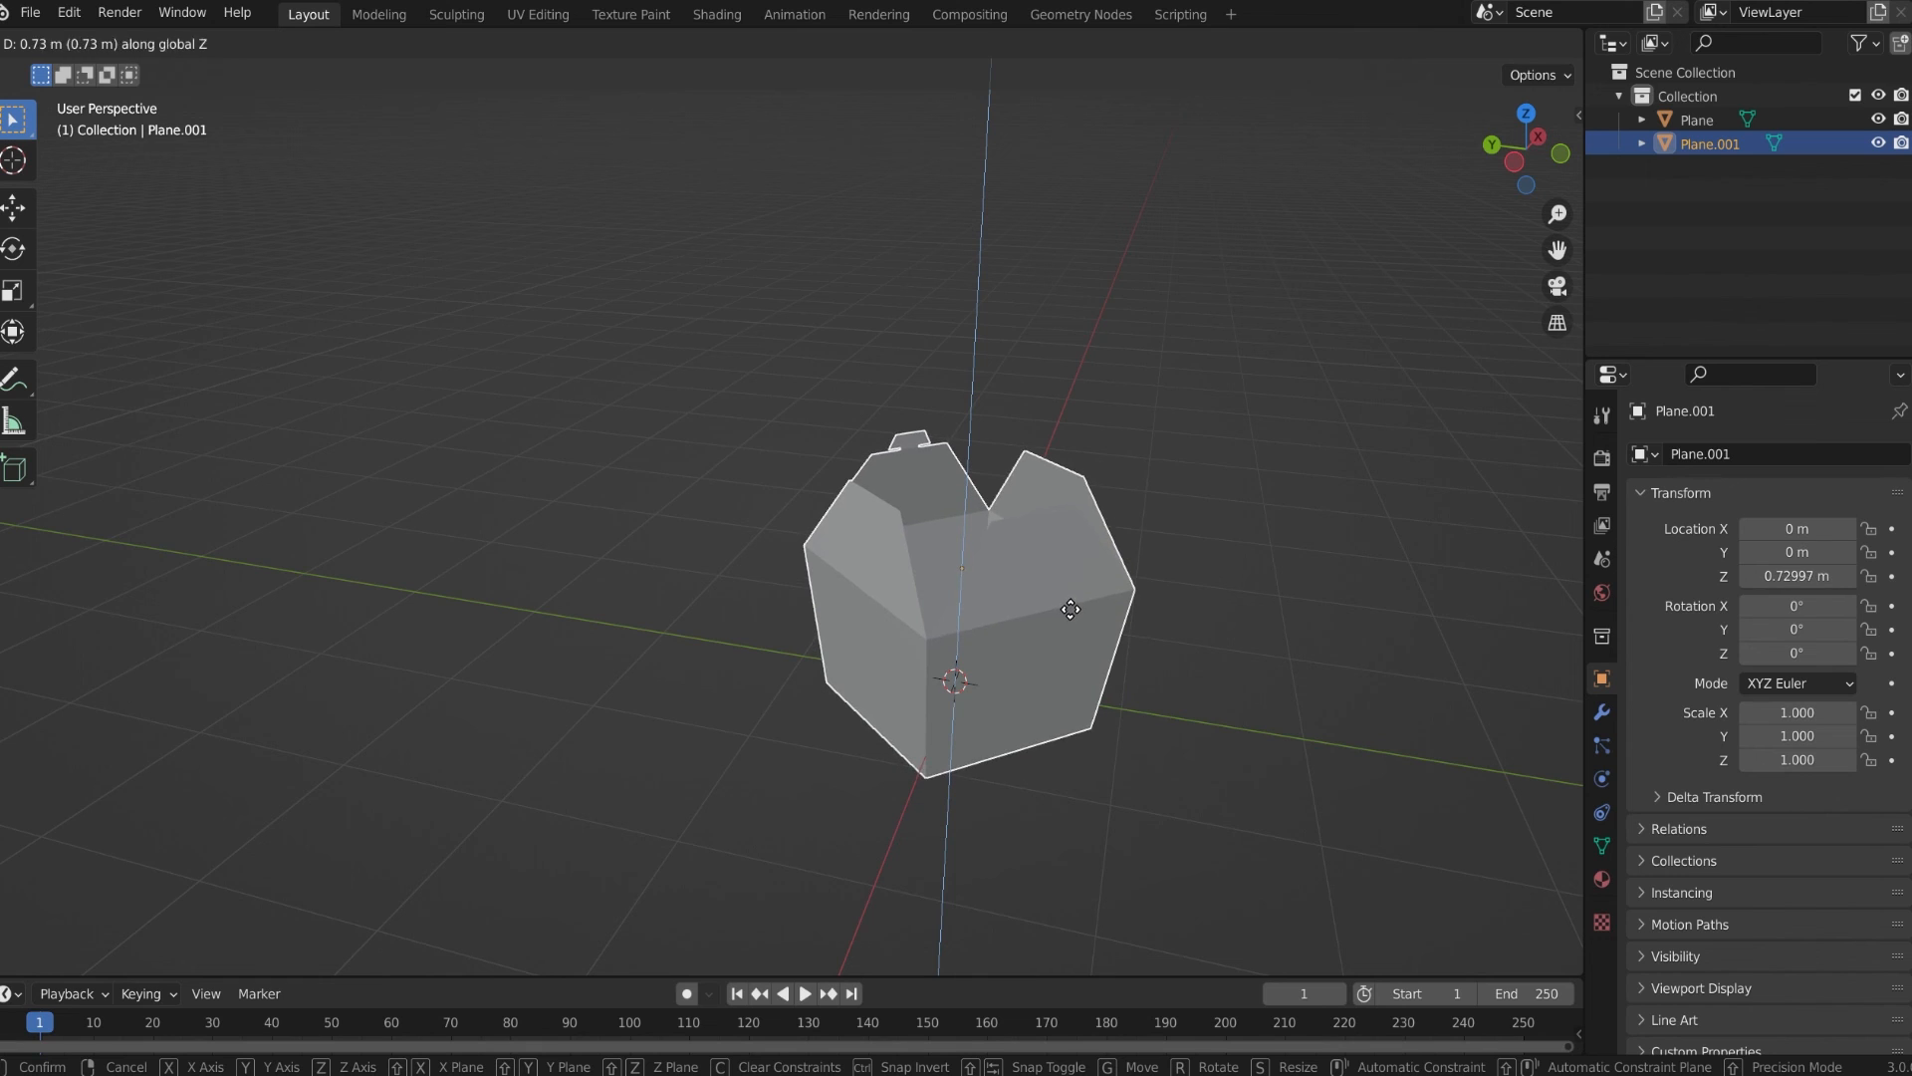
left_click(1313, 599)
left_click(1312, 600)
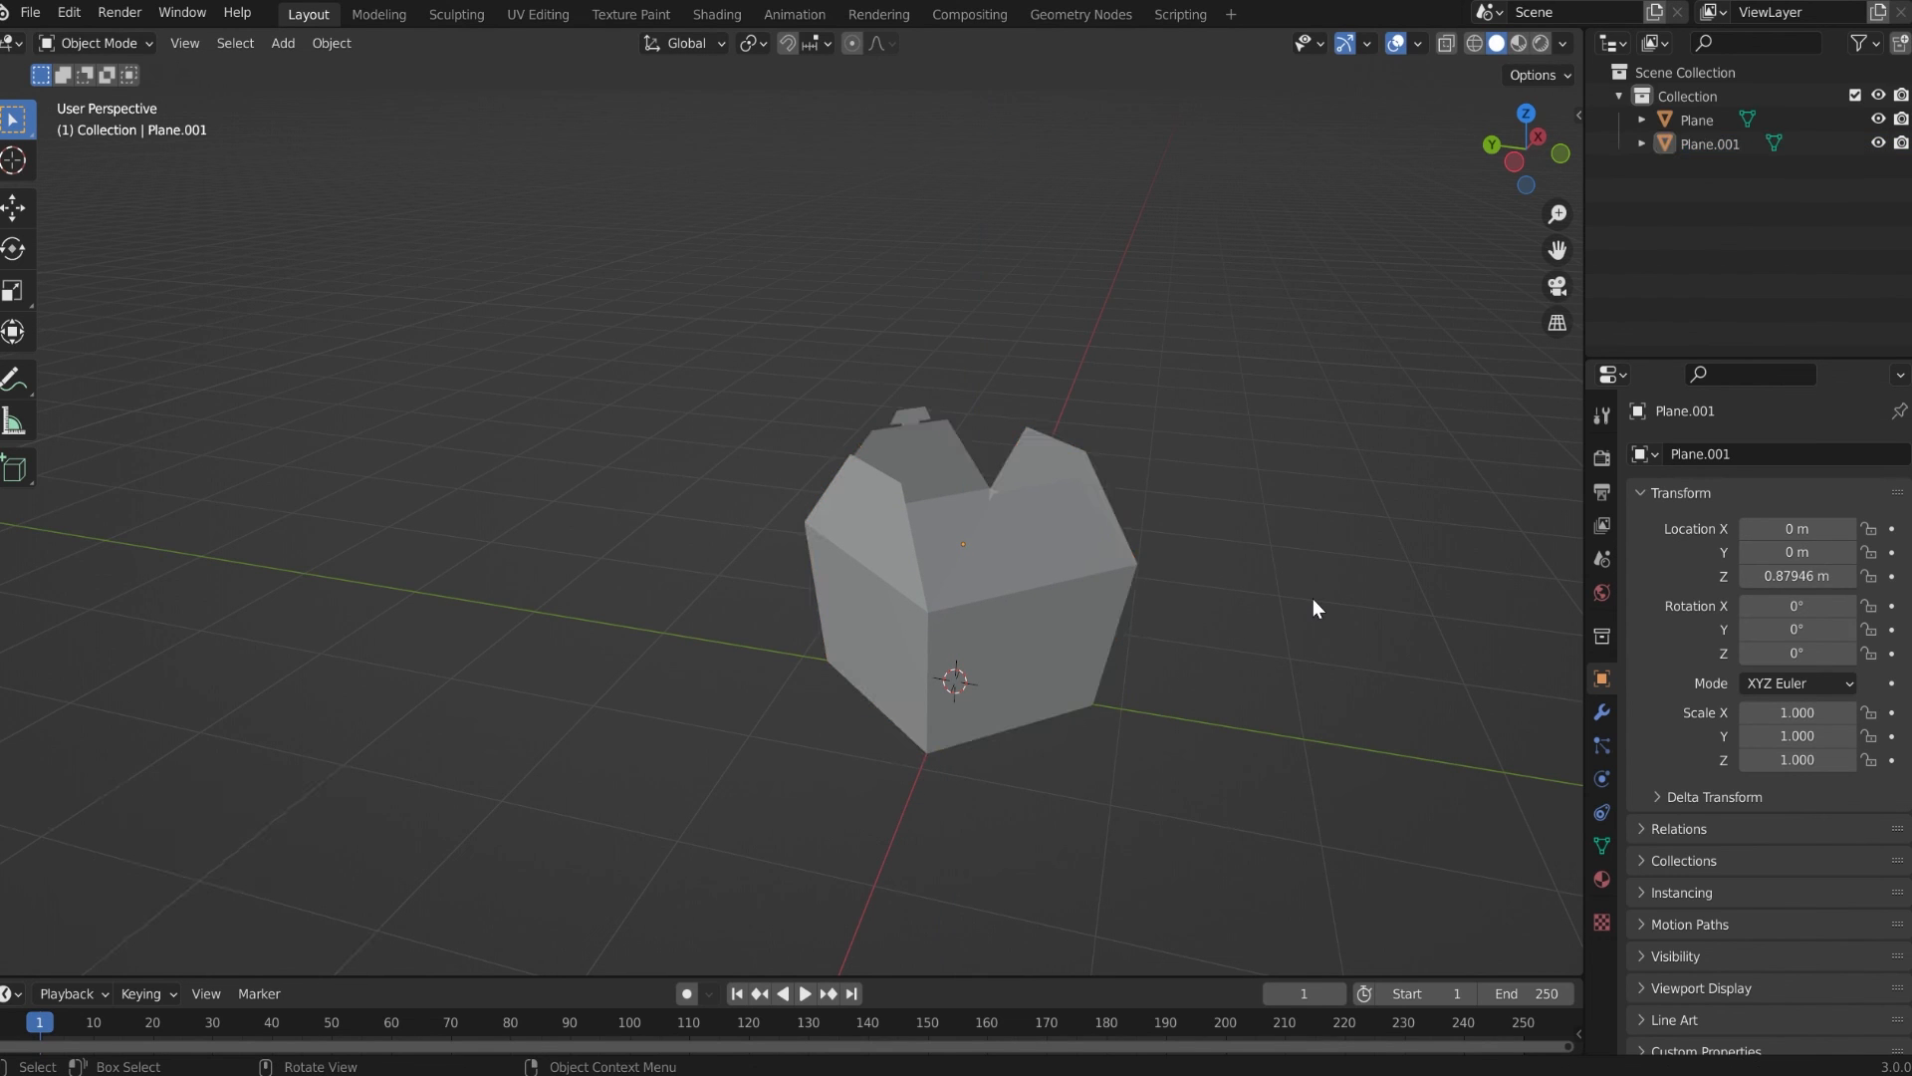